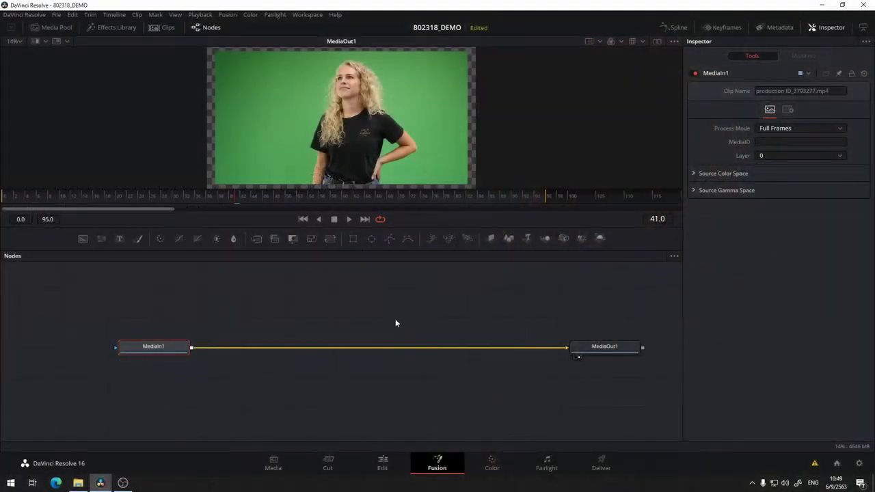
Enlarge the viewer pane, fit the green-screen clip, and zoom the viewer to 20%
mouse_move(395, 319)
mouse_down()
mouse_move(389, 368)
mouse_move(392, 341)
mouse_up()
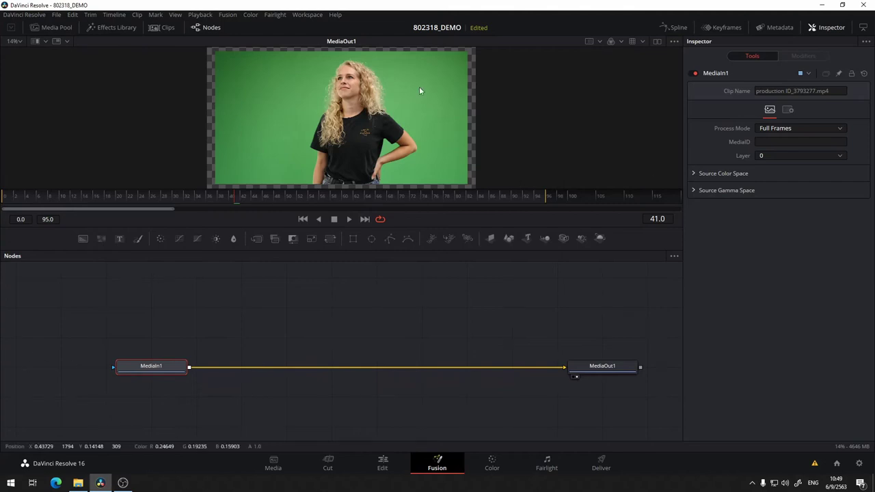
mouse_move(314, 227)
mouse_down()
mouse_move(326, 338)
mouse_move(308, 287)
mouse_up()
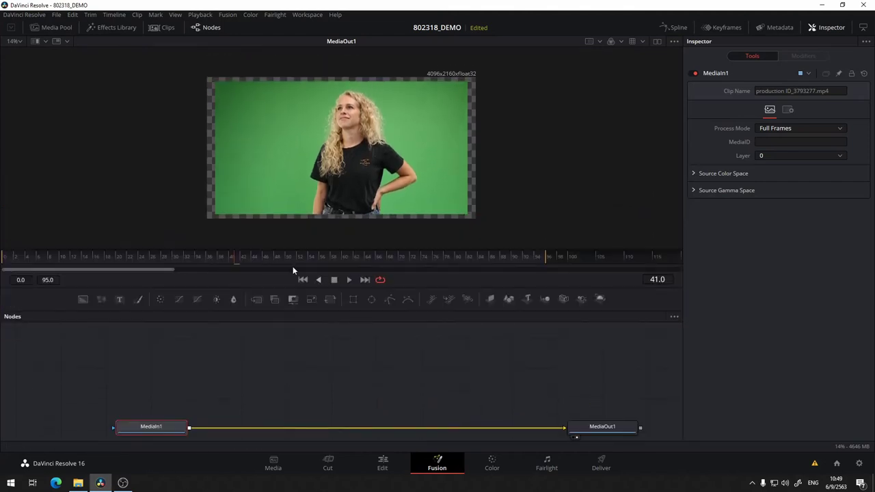
click(17, 43)
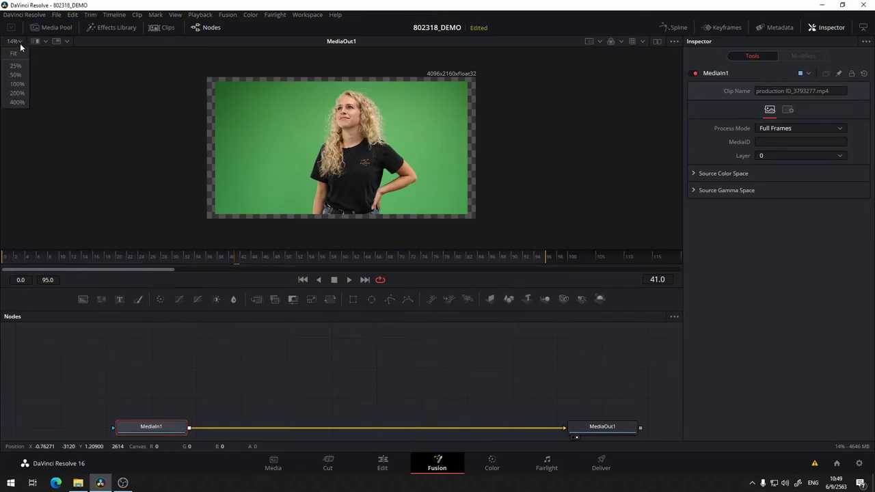
click(18, 52)
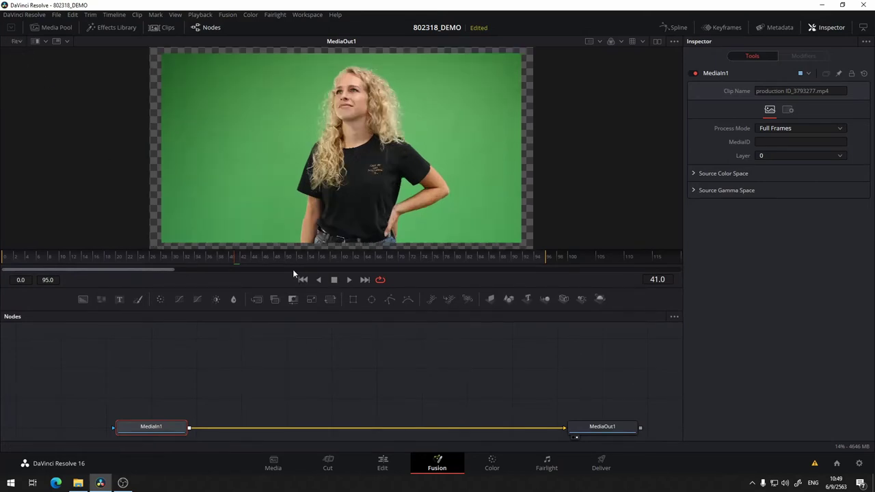
drag(311, 382, 304, 331)
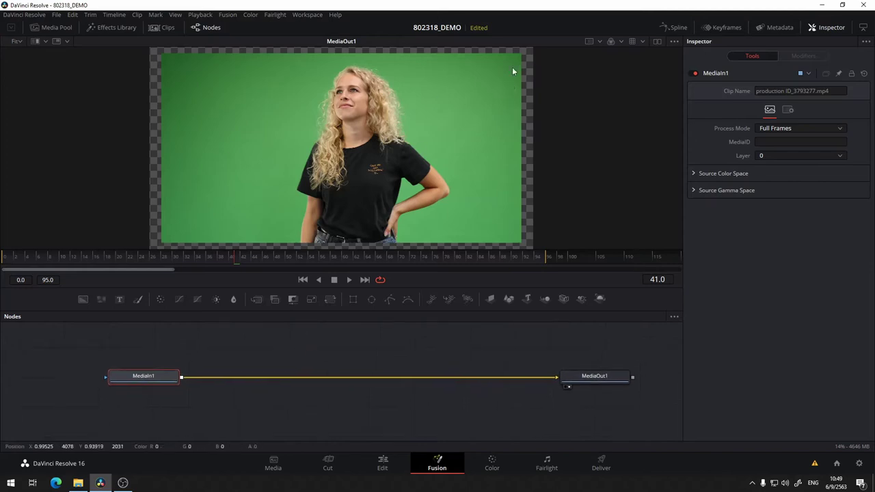
drag(576, 81, 567, 130)
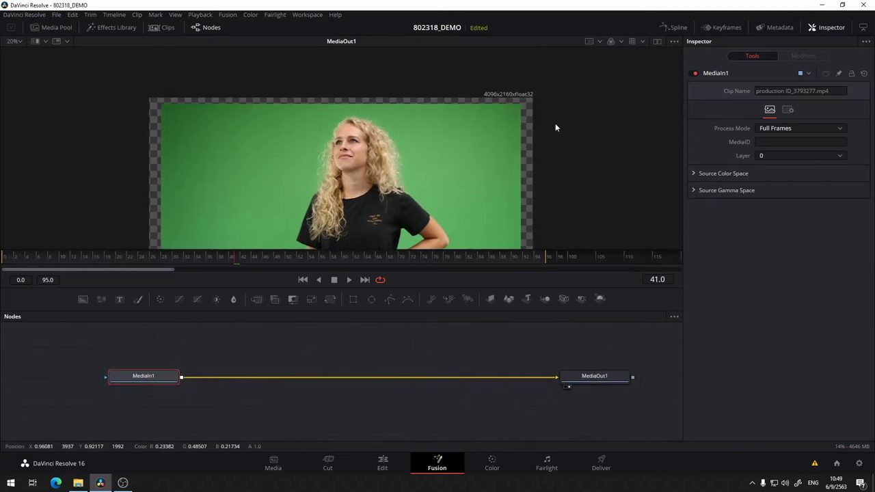
scroll(572, 107, down, 3)
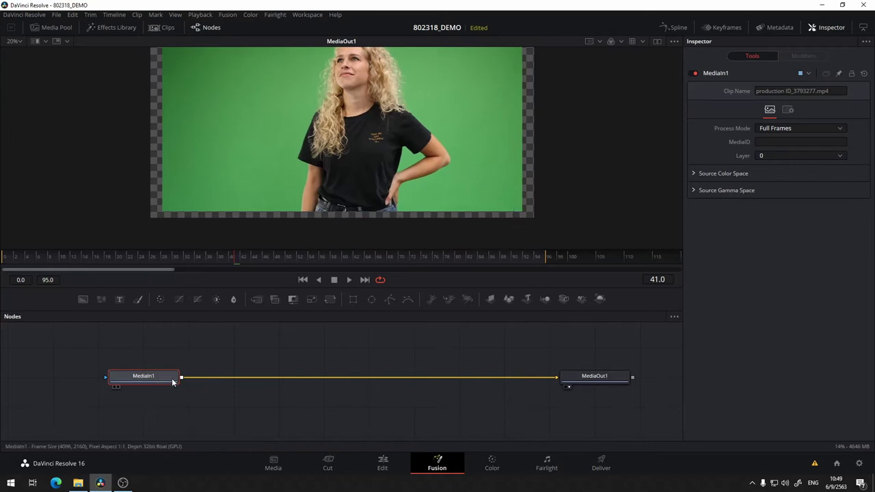
Add a Transform node between MediaIn1 and MediaOut1
key(shift+space)
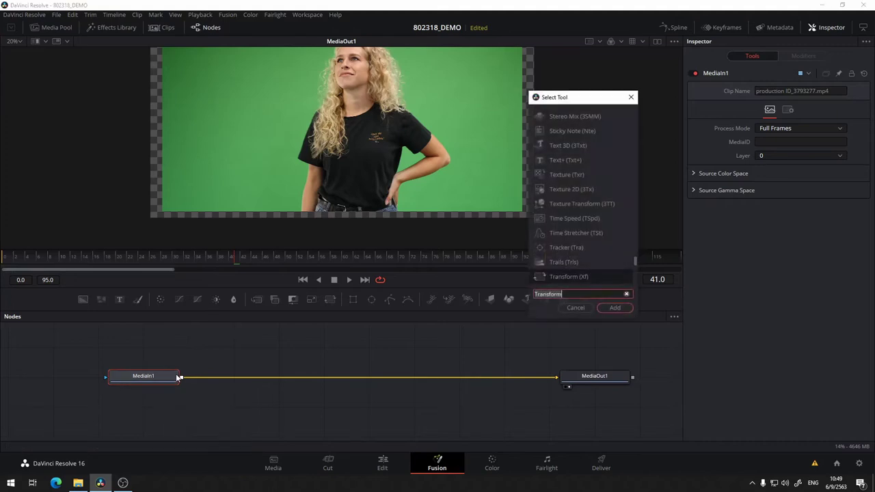
text(tr)
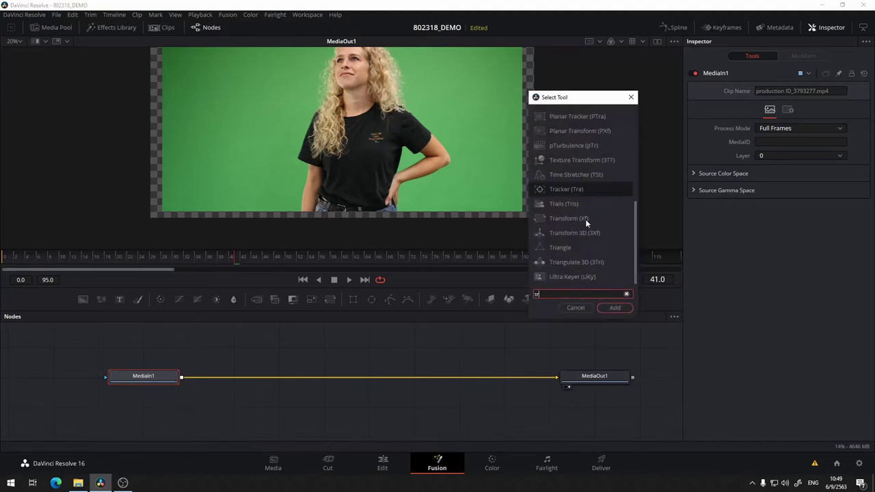
text(ansform)
click(613, 308)
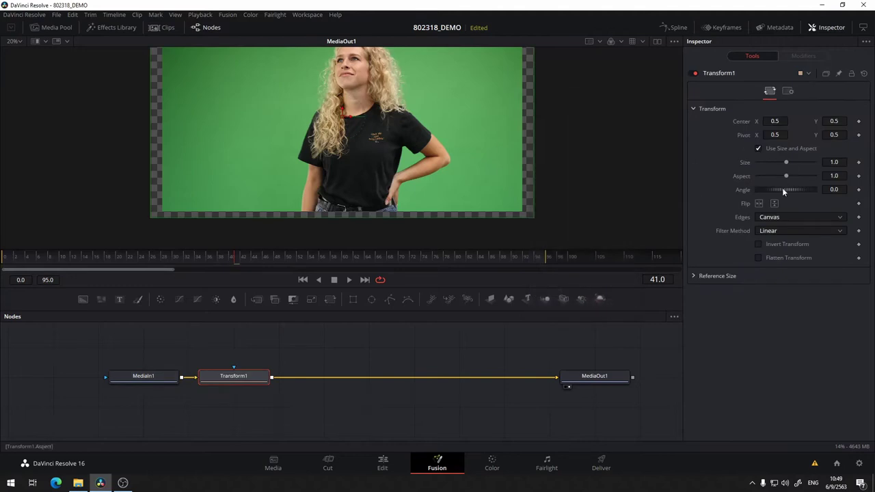
Set Transform1's Size to 1.08 with aspect 1.0 to slightly enlarge the clip
drag(786, 161, 787, 161)
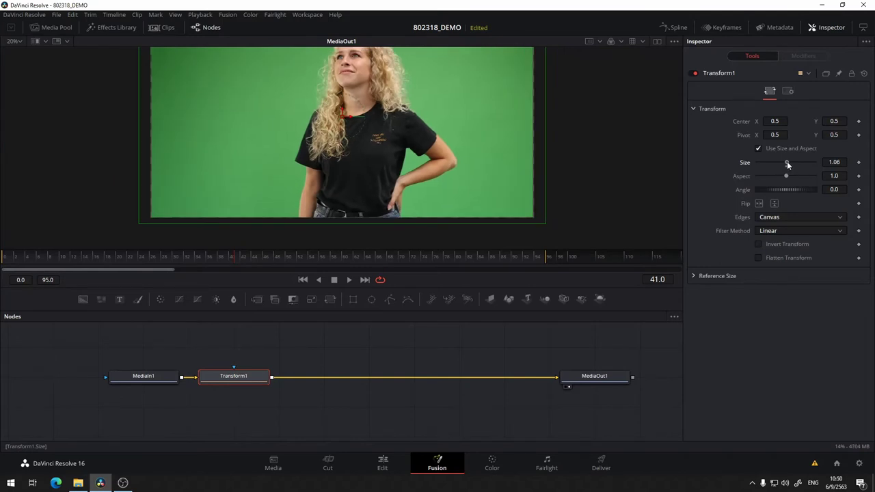
drag(787, 161, 787, 161)
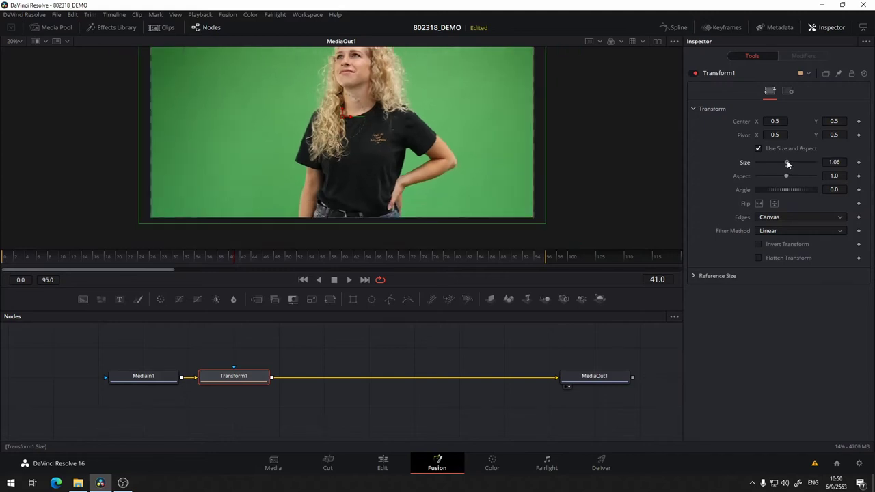
click(844, 162)
key(Tab)
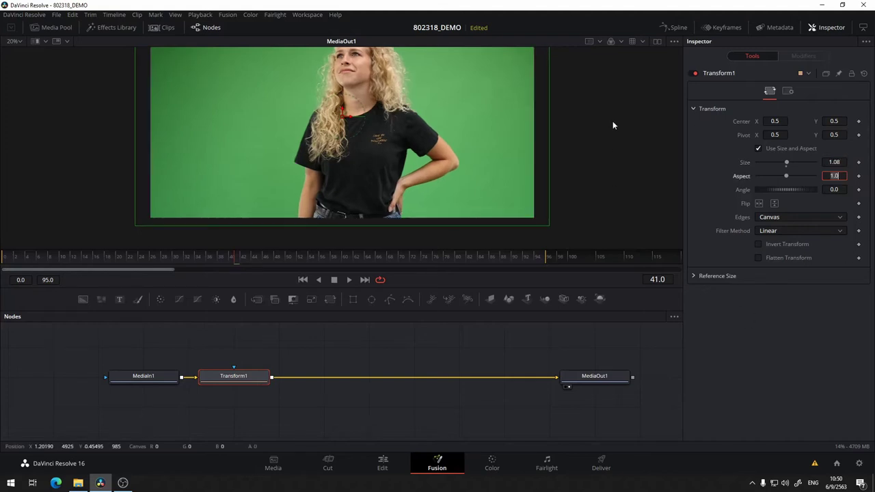
click(613, 123)
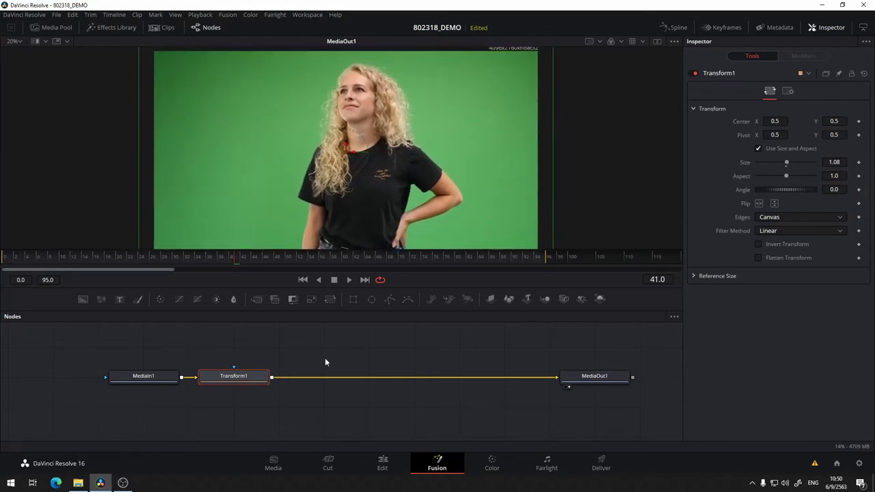
scroll(575, 95, up, 2)
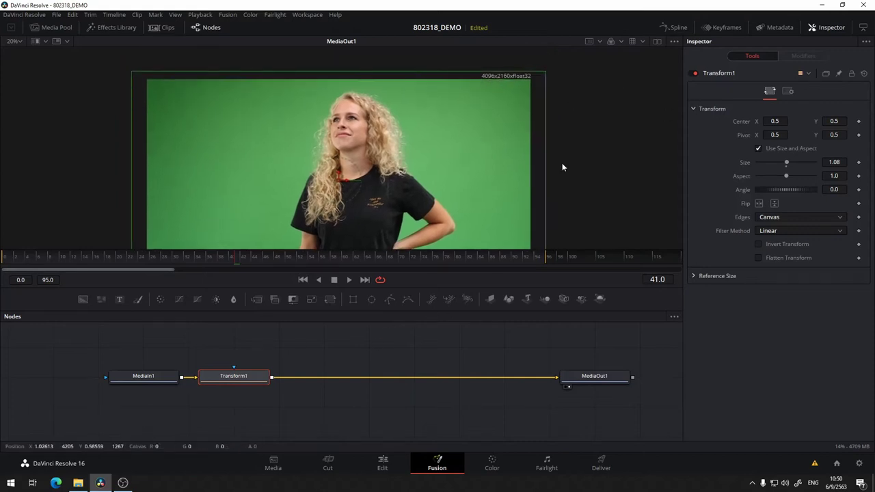
scroll(621, 86, down, 3)
scroll(624, 94, up, 1)
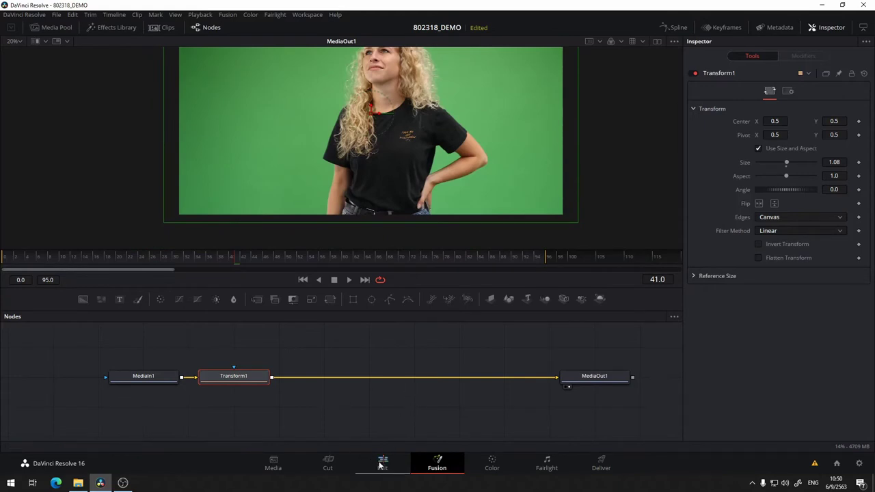
scroll(605, 116, up, 2)
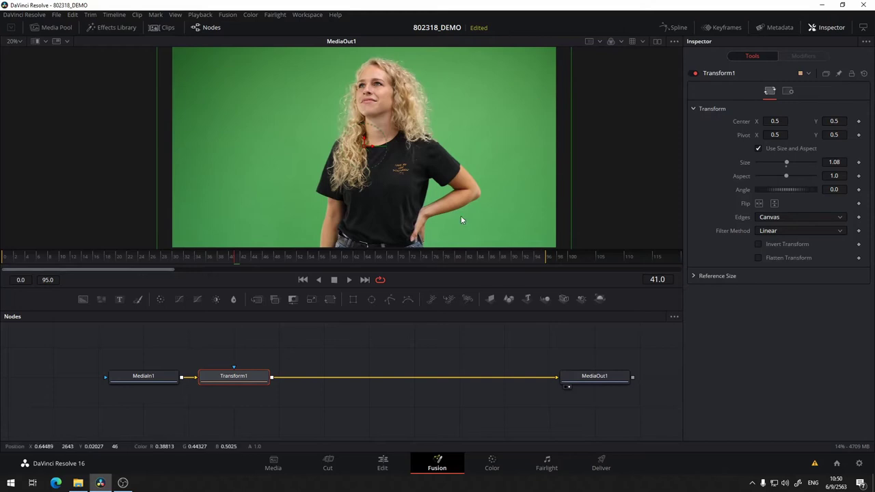
scroll(592, 89, down, 2)
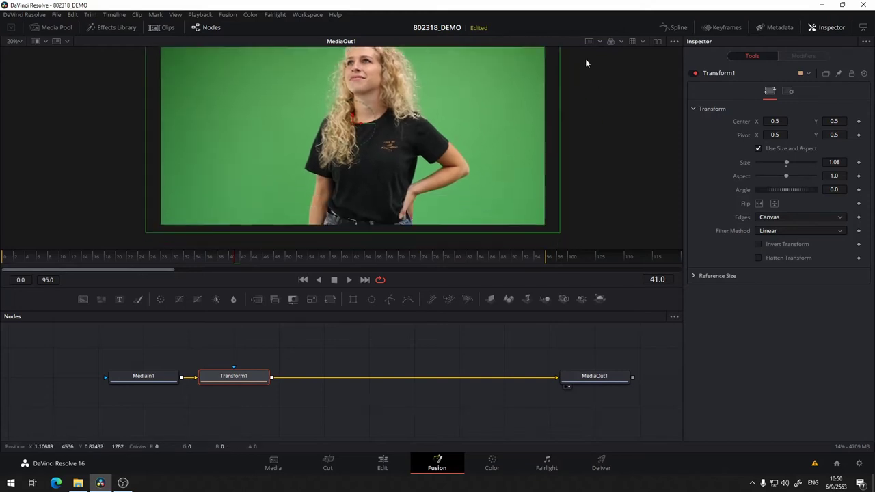
scroll(585, 67, up, 2)
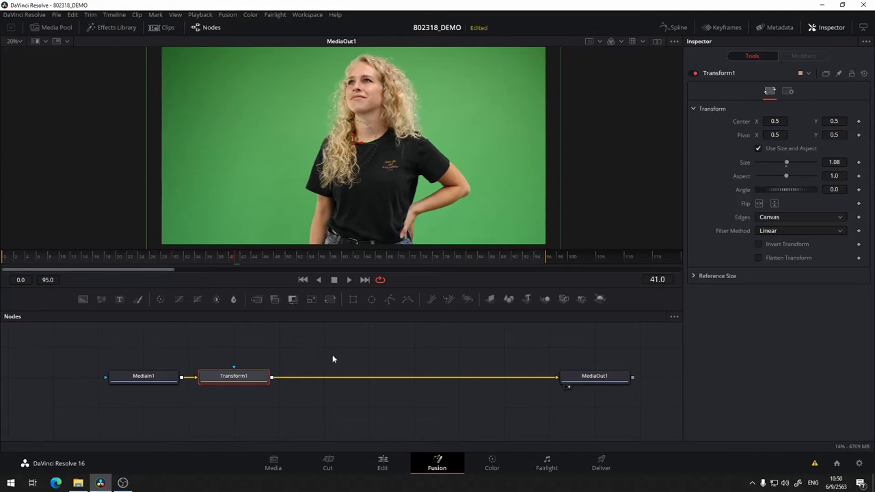
drag(368, 352, 297, 348)
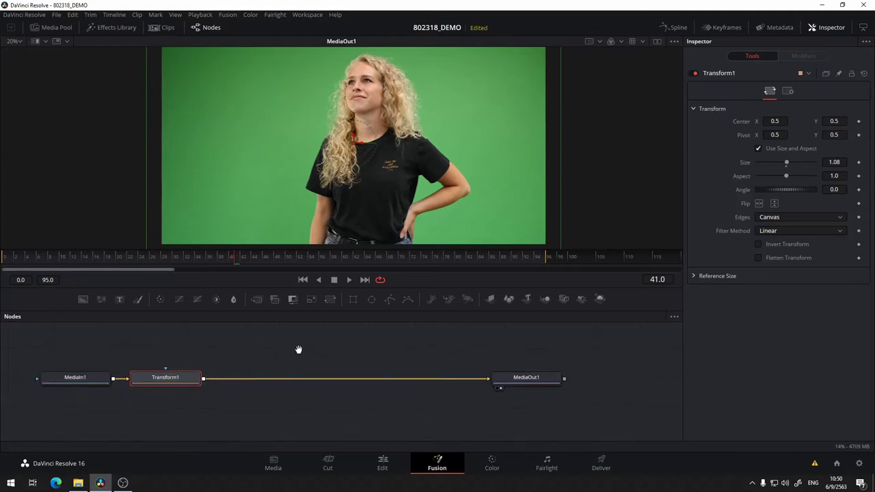
Add Chroma Keyer, Delta Keyer and Clean Plate nodes from the Effects Library's Matte tools
click(132, 29)
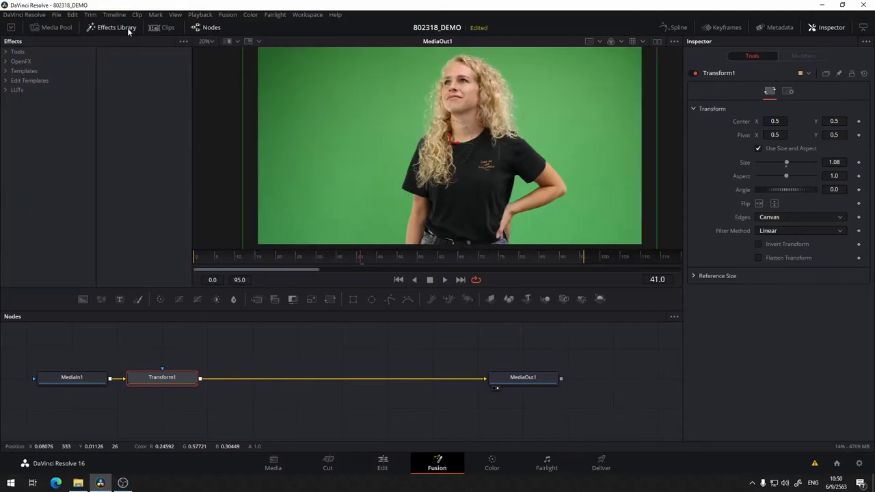
click(6, 52)
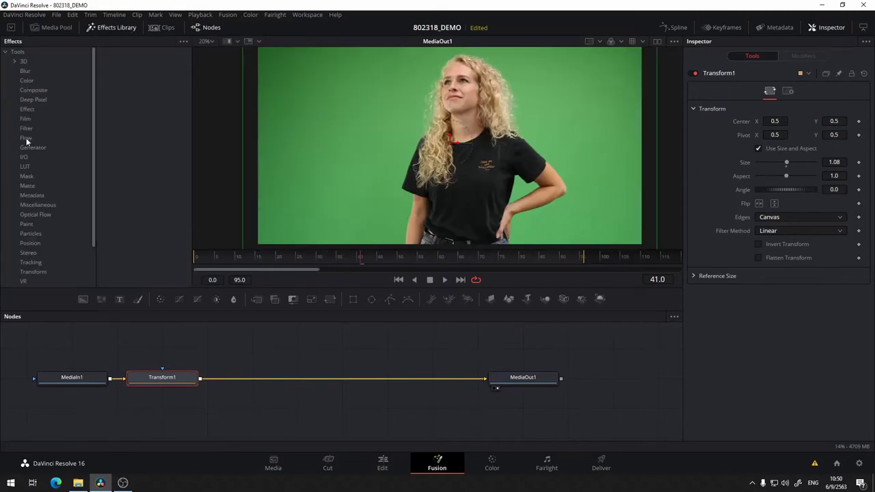
click(29, 187)
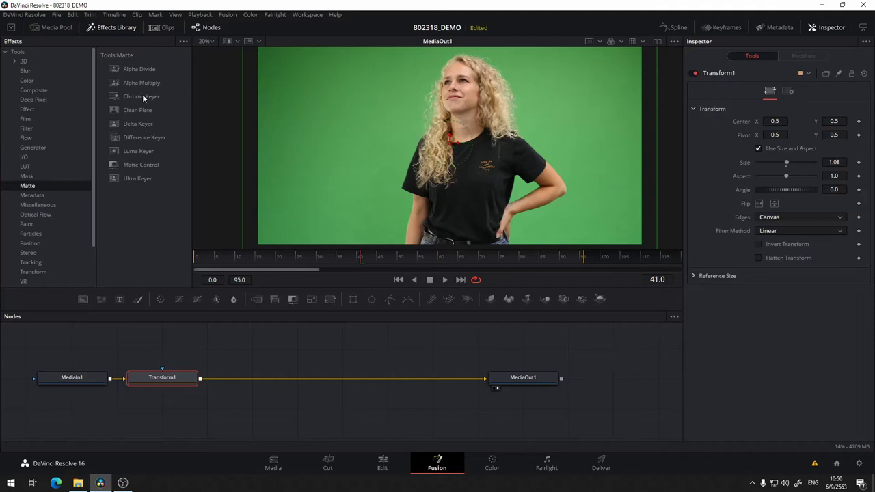
drag(142, 95, 266, 348)
drag(131, 125, 344, 349)
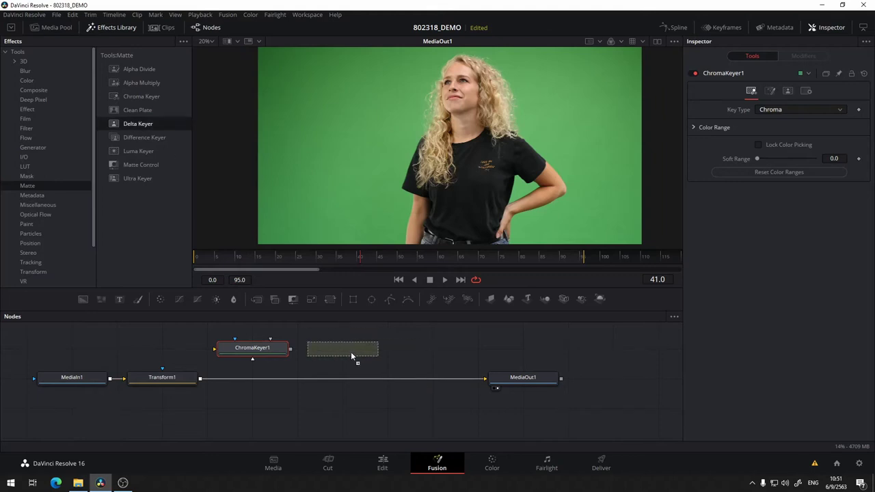
drag(124, 110, 418, 347)
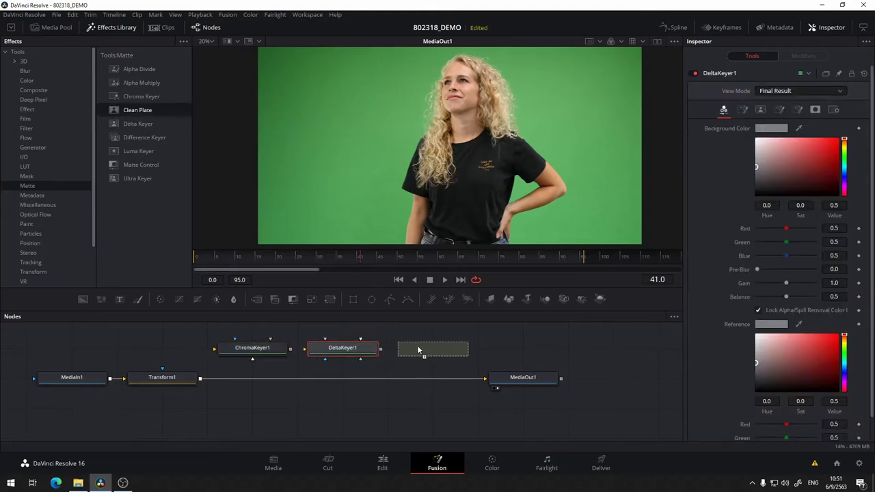
click(9, 54)
click(106, 28)
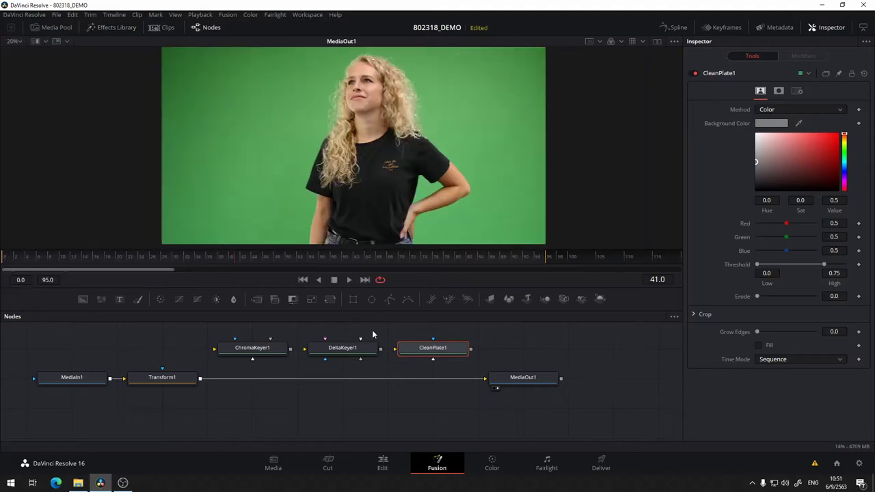
Insert ChromaKeyer1 between Transform1 and MediaOut1
click(237, 351)
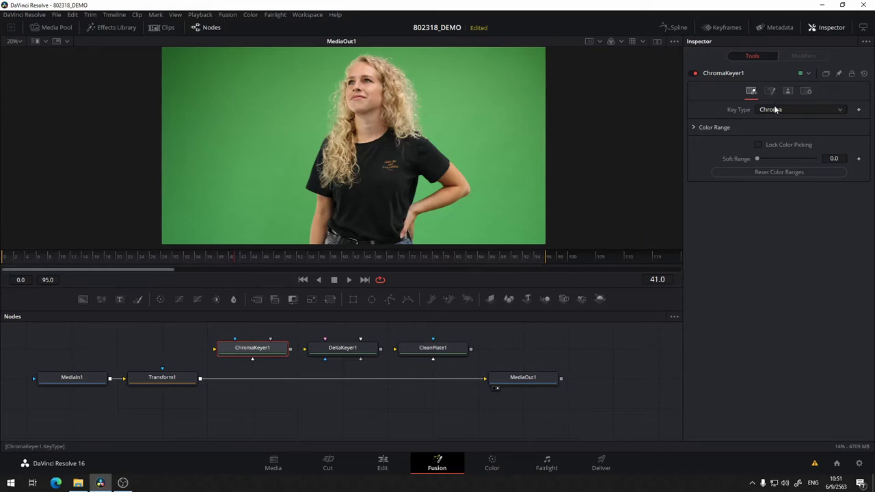
click(695, 127)
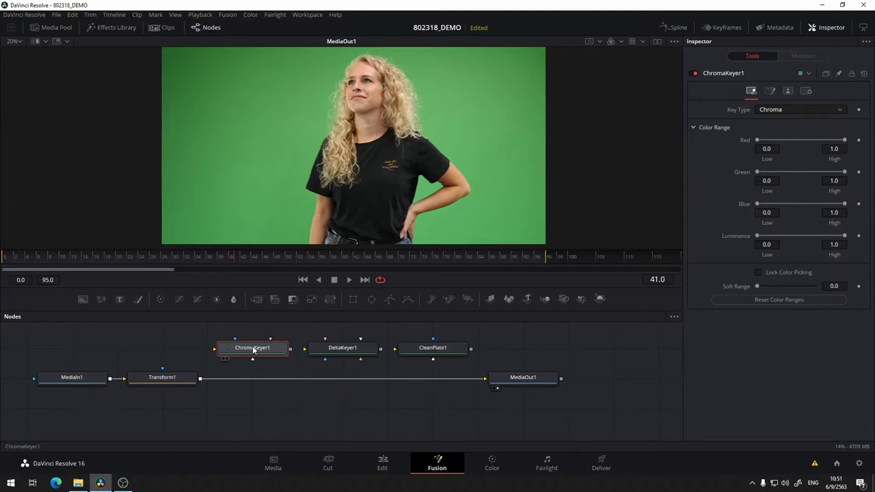
drag(266, 353, 311, 384)
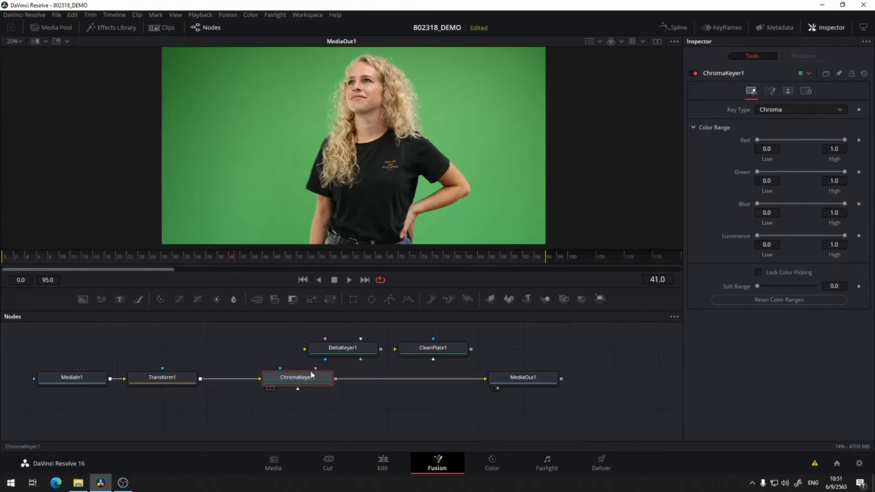
Test ChromaKeyer1's Green Low and High sliders, leaving defaults, and check the Key Type
click(314, 386)
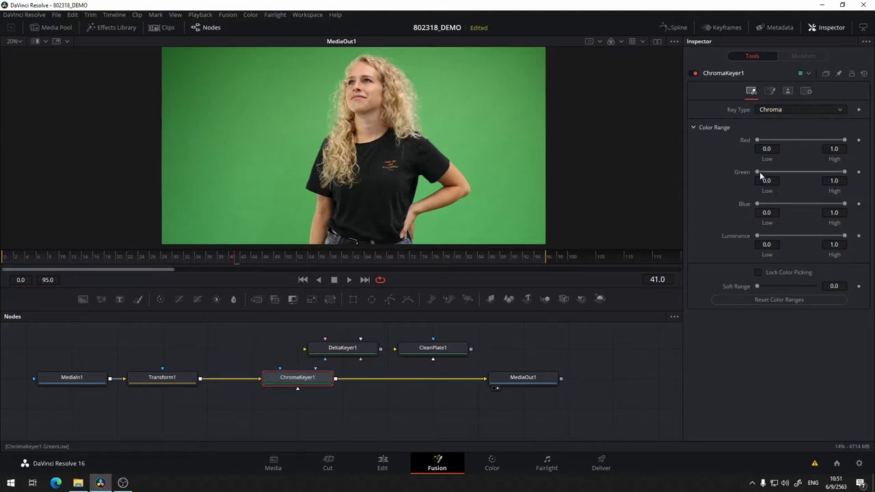
drag(759, 174, 750, 177)
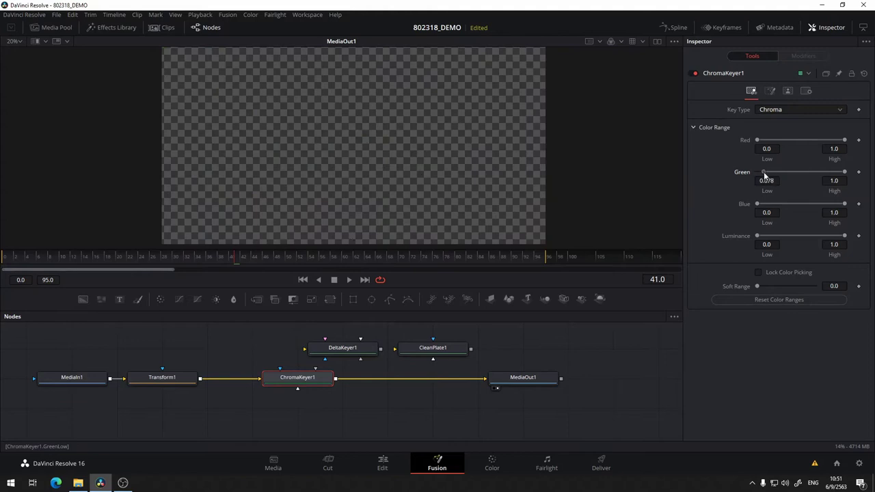
drag(845, 173, 845, 176)
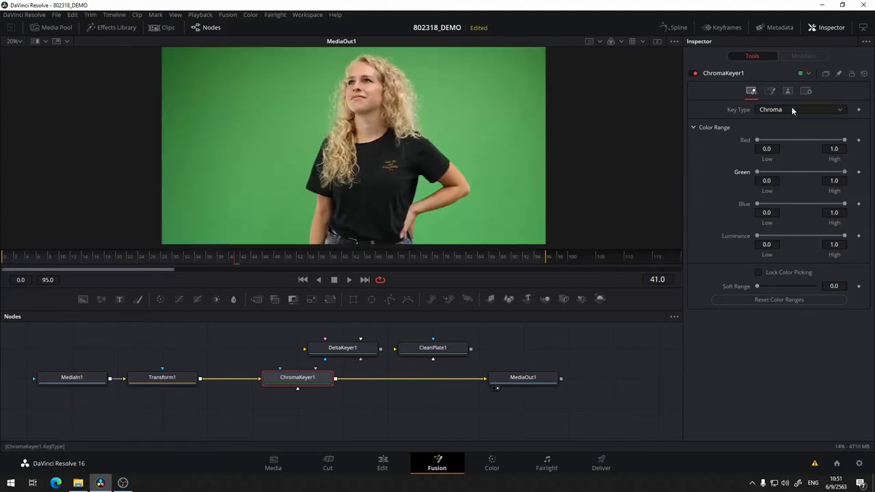
click(792, 109)
click(785, 130)
click(758, 173)
click(772, 92)
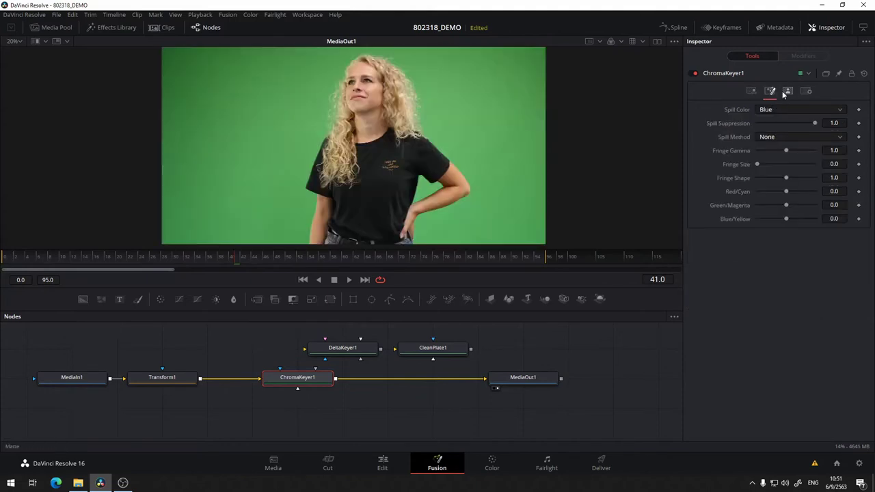
click(752, 90)
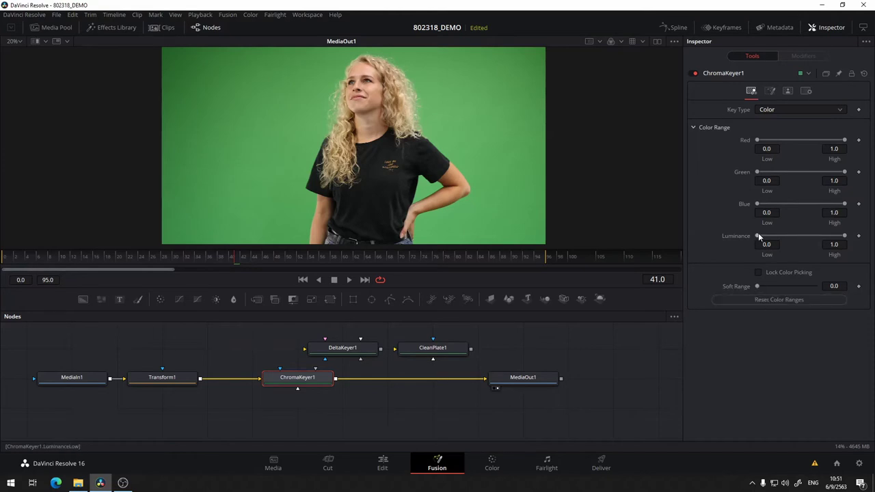
mouse_move(757, 236)
mouse_down()
mouse_move(785, 236)
mouse_move(719, 239)
mouse_up()
mouse_move(757, 172)
mouse_down()
mouse_move(796, 177)
mouse_move(727, 184)
mouse_up()
mouse_move(846, 173)
mouse_down()
mouse_move(763, 182)
mouse_move(870, 176)
mouse_up()
mouse_move(758, 140)
mouse_down()
mouse_move(802, 139)
mouse_move(687, 141)
mouse_up()
click(758, 141)
Toggle ChromaKeyer1 off and on to compare against the original clip
click(805, 74)
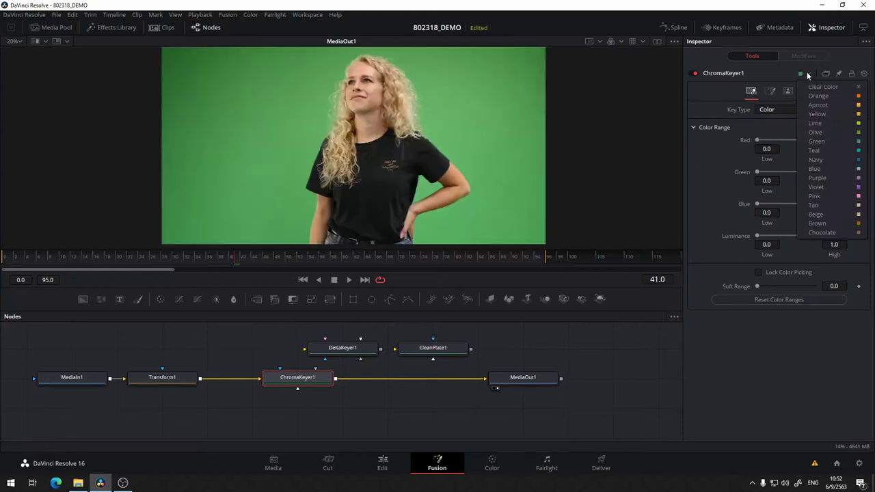
click(691, 234)
click(695, 73)
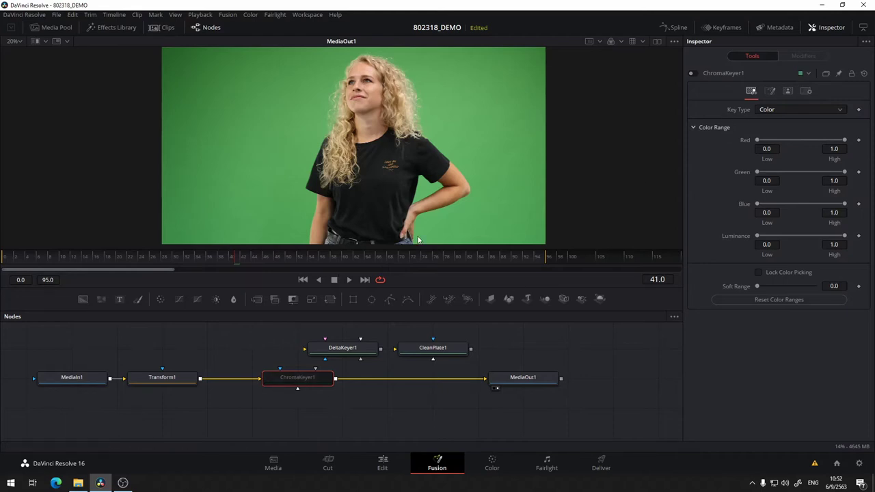
click(691, 73)
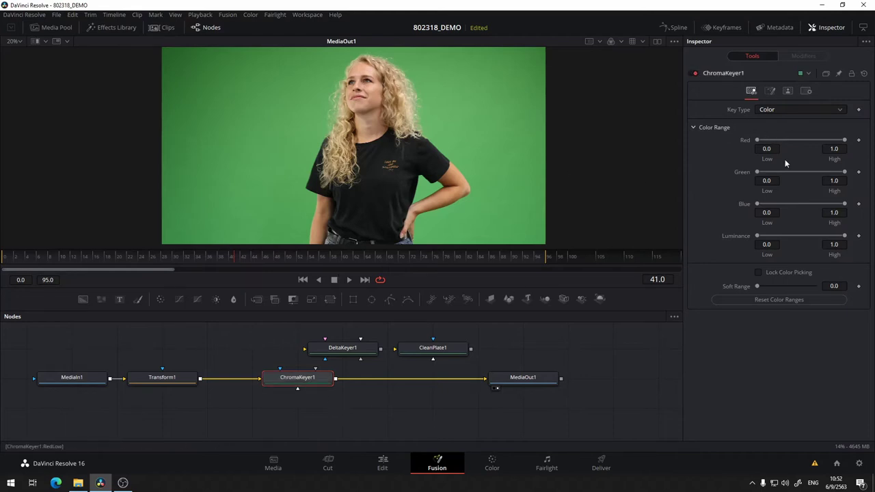
Switch ChromaKeyer1 to Chroma keying with Red High 0.478, then pull it out of the chain
mouse_move(757, 141)
mouse_down()
mouse_move(789, 140)
mouse_move(766, 140)
mouse_up()
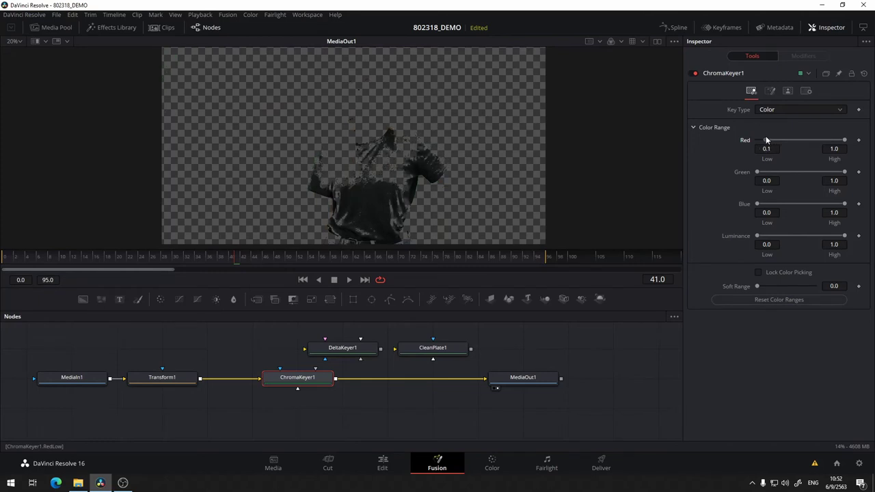
click(781, 110)
click(780, 121)
mouse_move(766, 140)
mouse_down()
mouse_move(783, 140)
mouse_move(736, 141)
mouse_move(793, 141)
mouse_up()
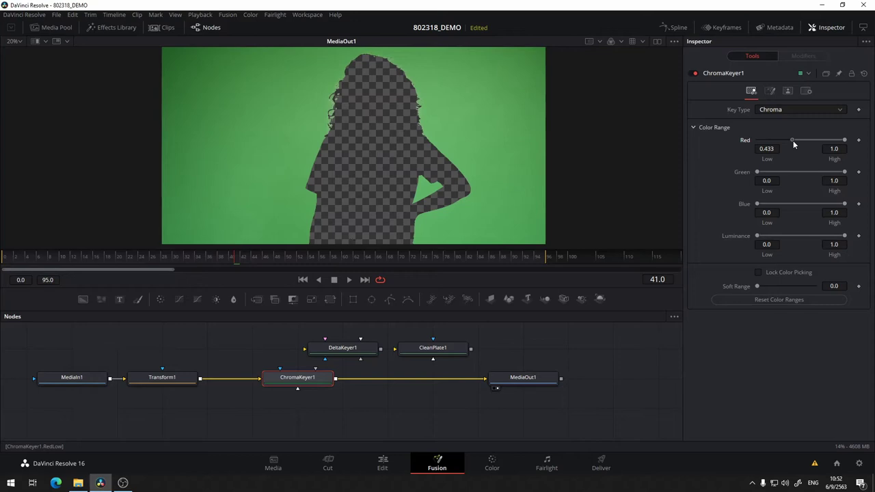
double_click(792, 140)
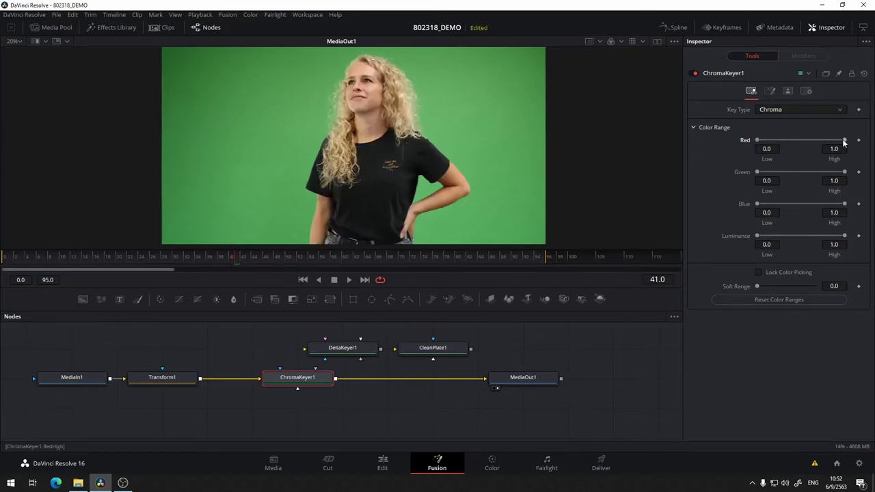
drag(844, 141, 802, 139)
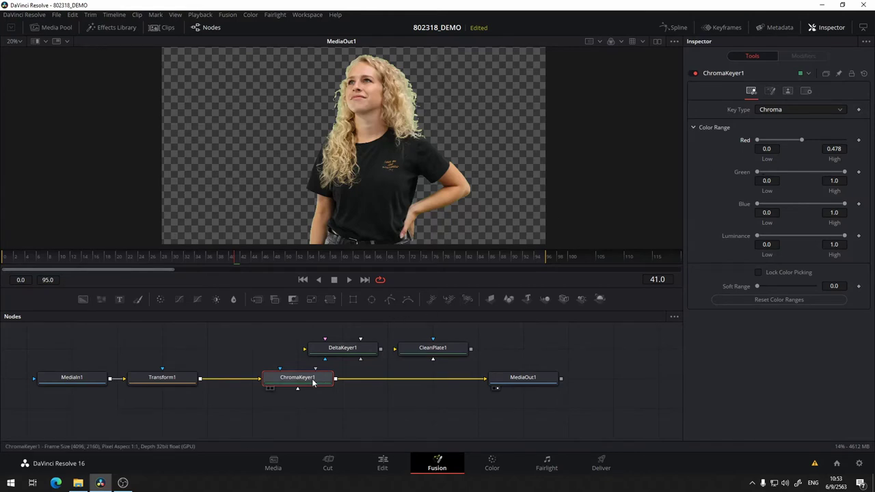
drag(313, 383, 223, 352)
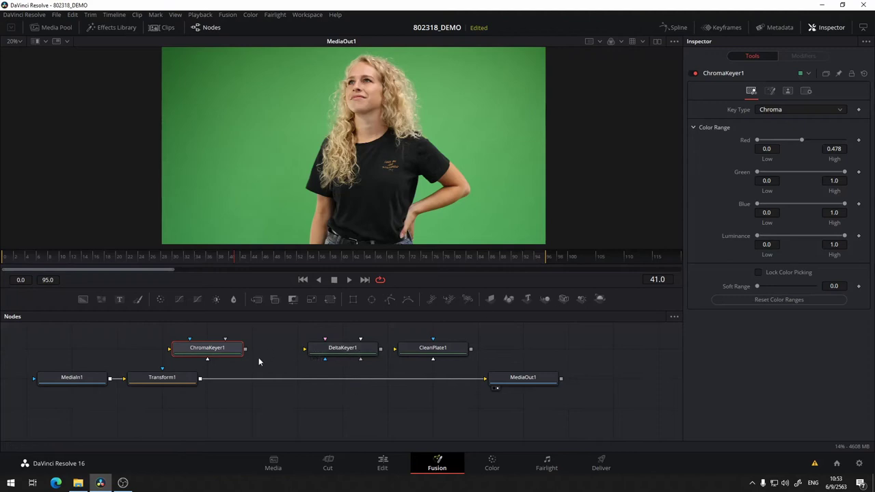
Insert DeltaKeyer1 between Transform1 and MediaOut1 and preview its output
drag(580, 345, 638, 343)
mouse_move(412, 355)
mouse_down()
mouse_move(367, 384)
mouse_move(413, 384)
mouse_up()
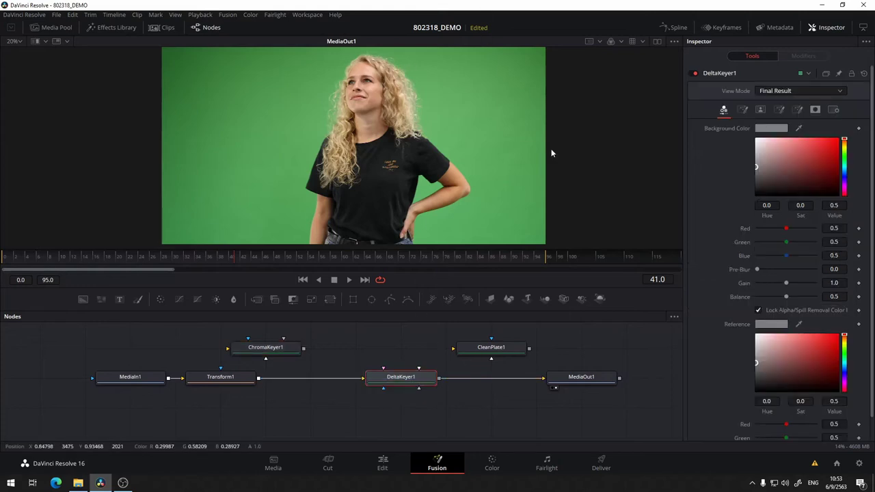
drag(396, 384, 429, 187)
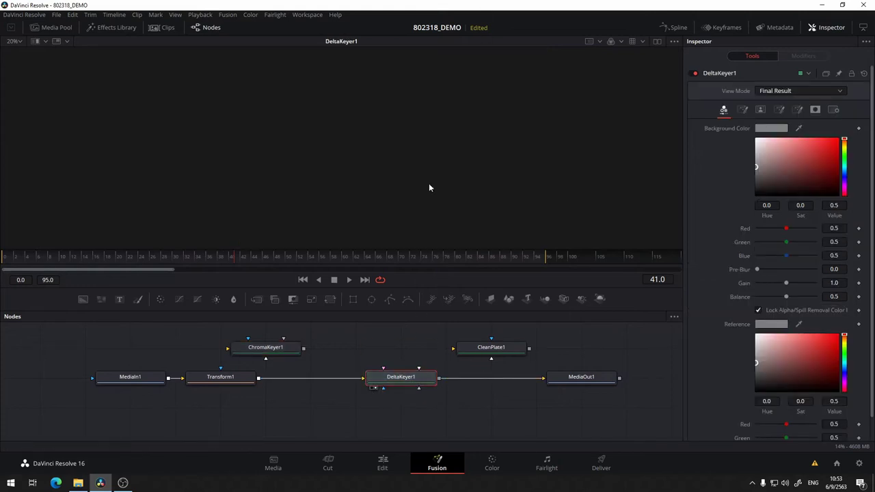
drag(577, 379, 509, 143)
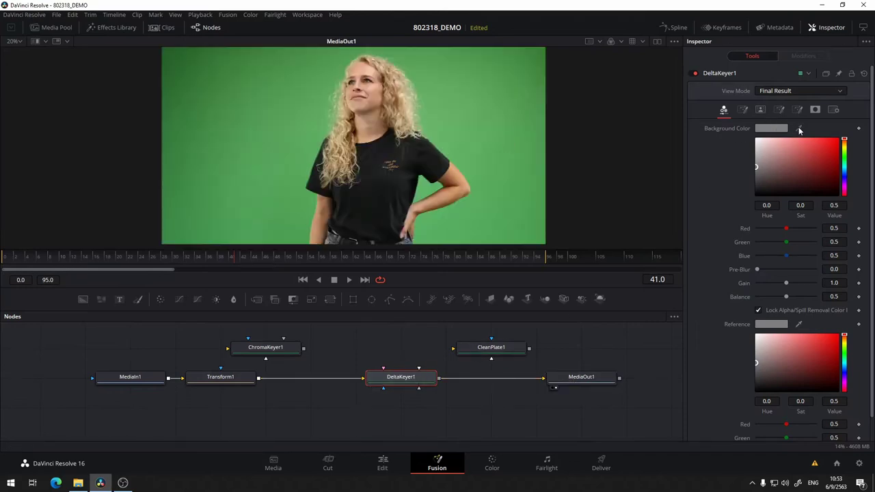
Sample the screen green as DeltaKeyer1's Background Color
drag(800, 130, 801, 129)
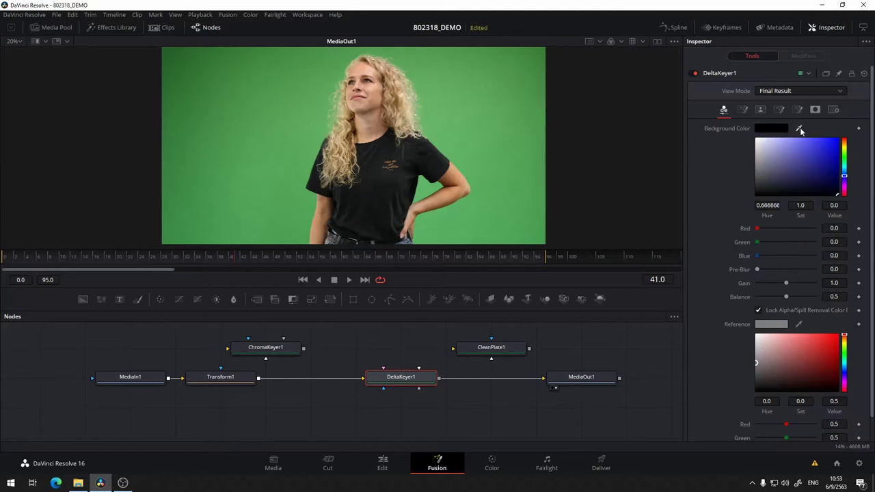
drag(743, 128, 462, 123)
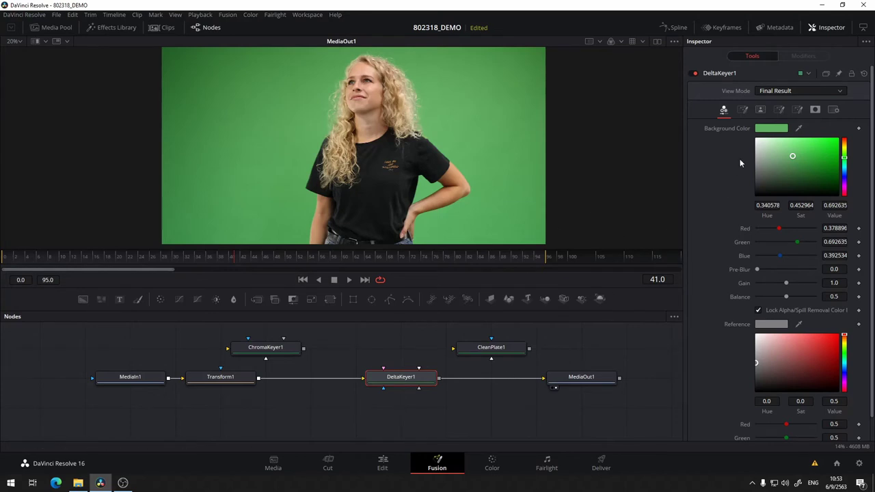
click(762, 111)
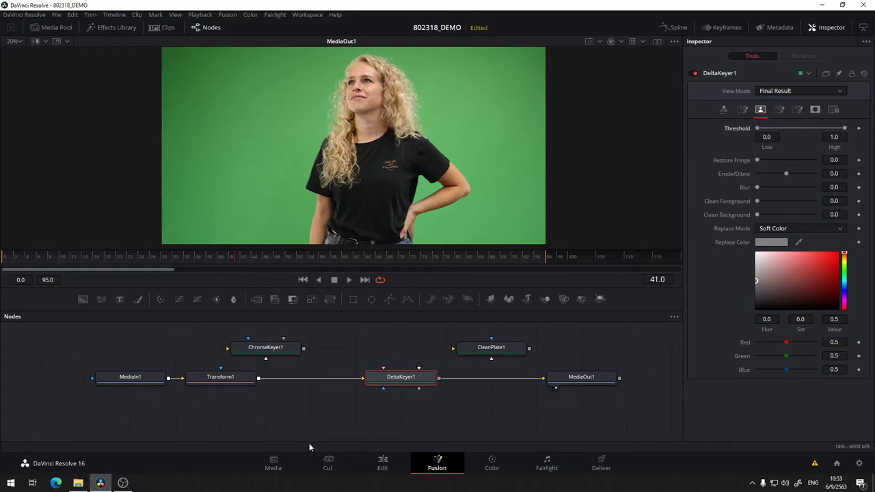
Show MediaOut1 in the left dual viewer, play to frame 21, and select DeltaKeyer1
drag(400, 376, 419, 229)
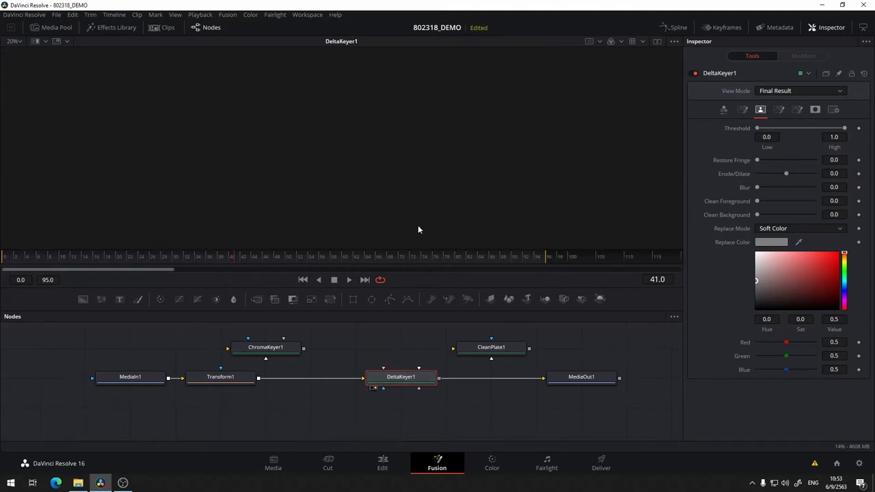
click(658, 43)
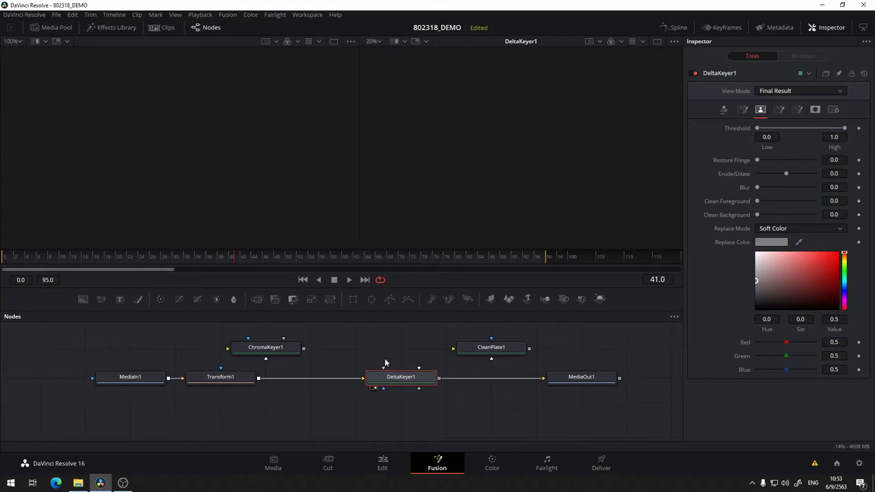
click(19, 258)
drag(18, 258, 5, 259)
click(581, 378)
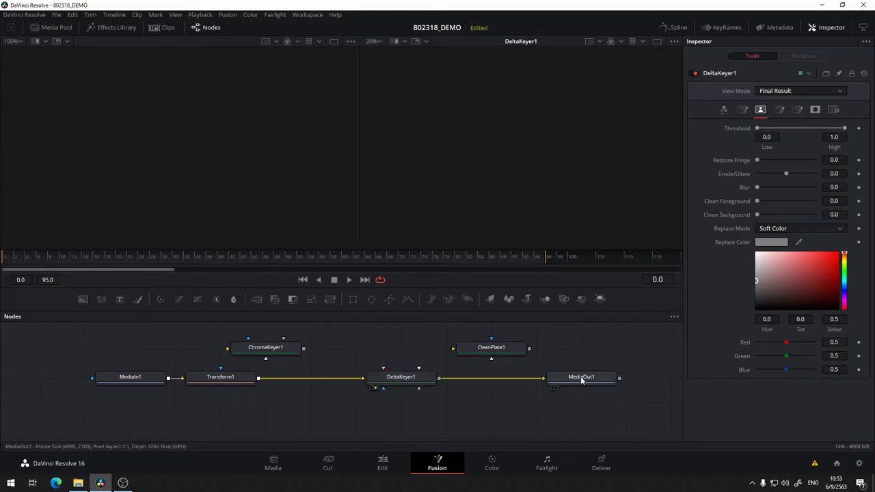
drag(581, 376, 354, 97)
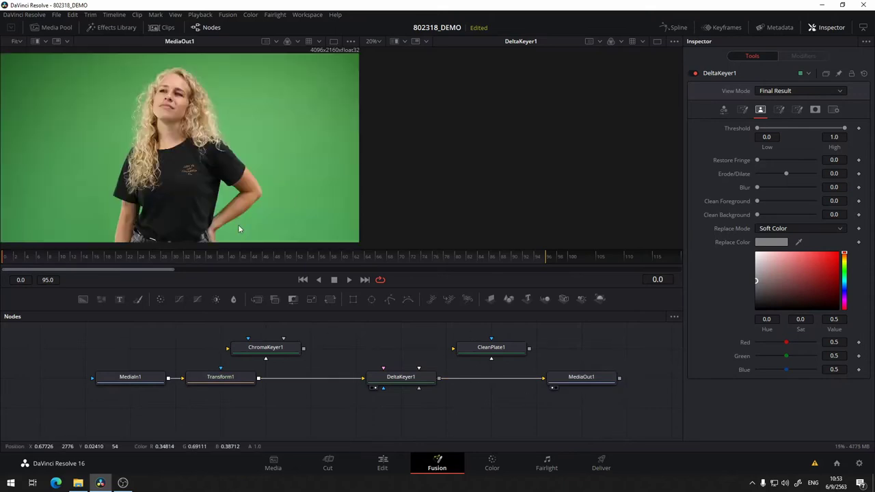
key(space)
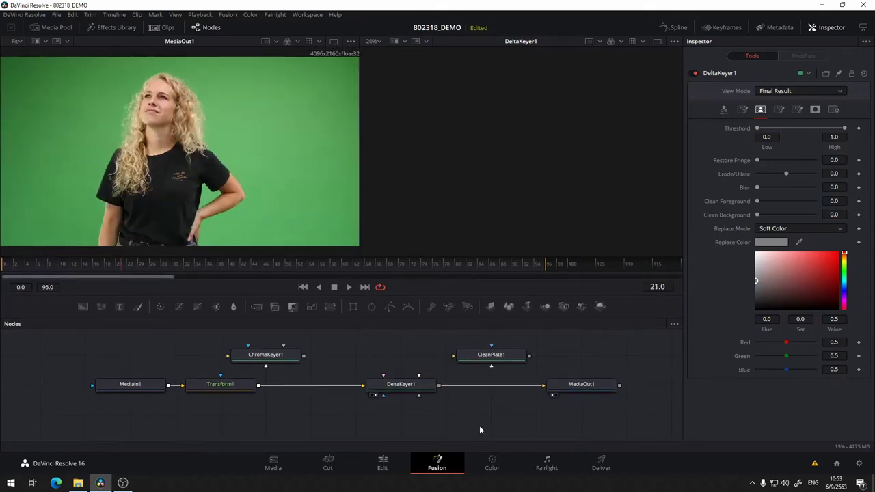
click(400, 384)
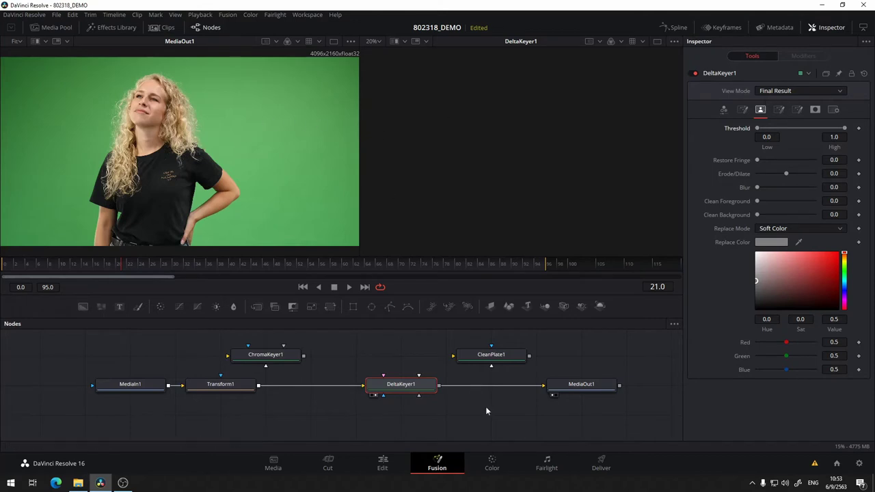
Set DeltaKeyer1's View Mode to Matte and show it in the left viewer
click(783, 91)
click(762, 111)
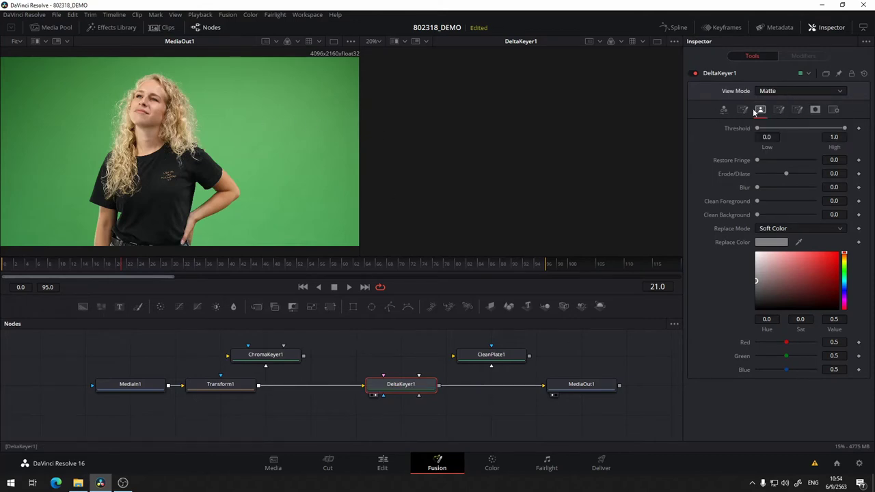
drag(401, 384, 260, 171)
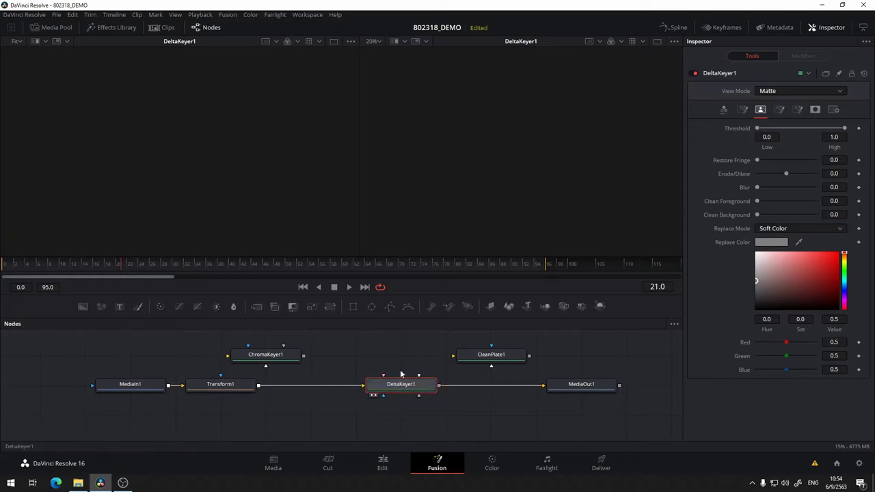
mouse_move(402, 374)
mouse_down()
mouse_move(402, 344)
mouse_move(412, 387)
mouse_up()
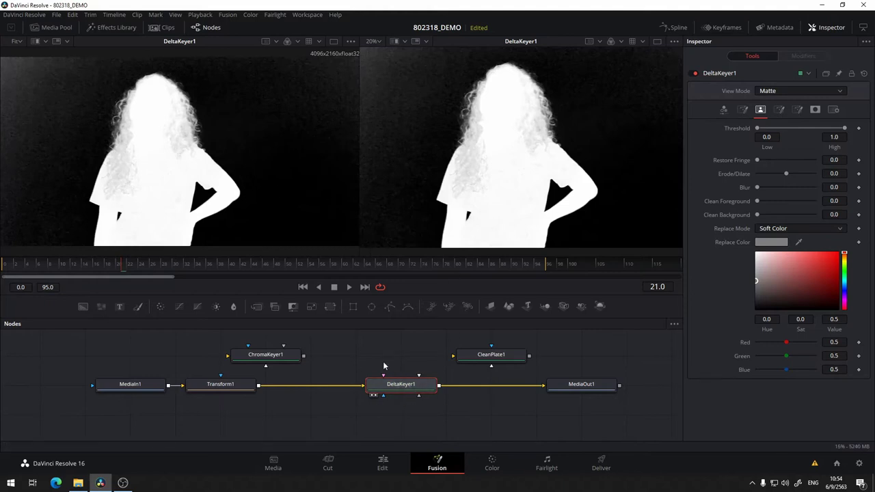
Reset DeltaKeyer1 to its default settings after checking the Pre Matte tab
click(742, 110)
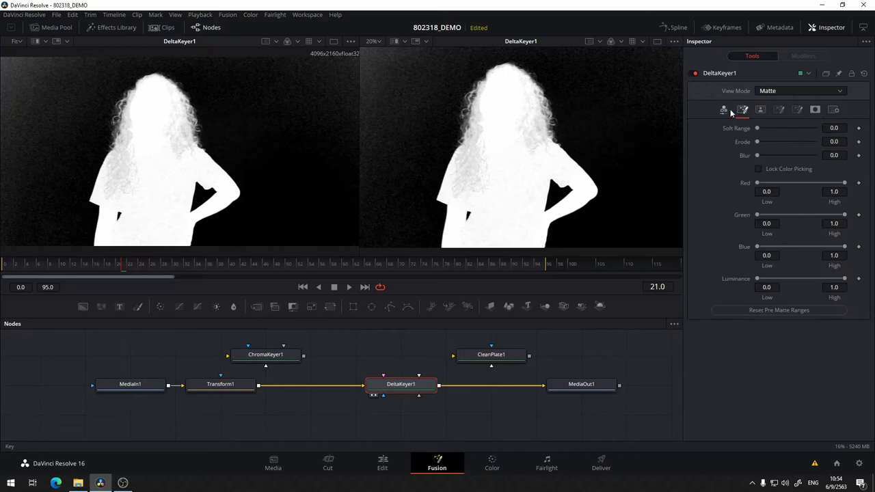
click(864, 73)
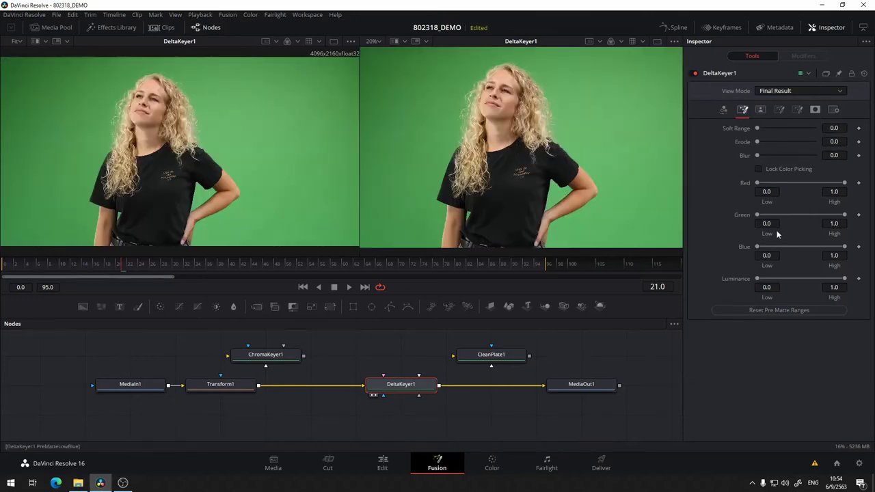
click(723, 109)
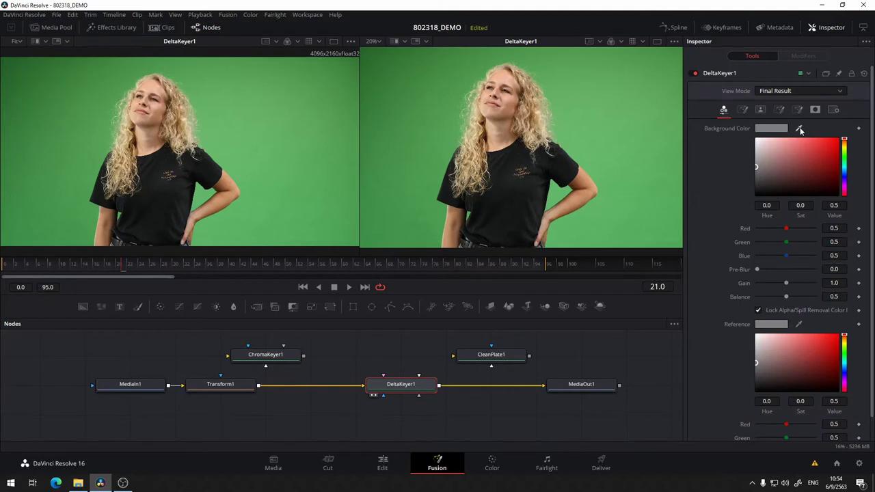
drag(799, 128, 591, 117)
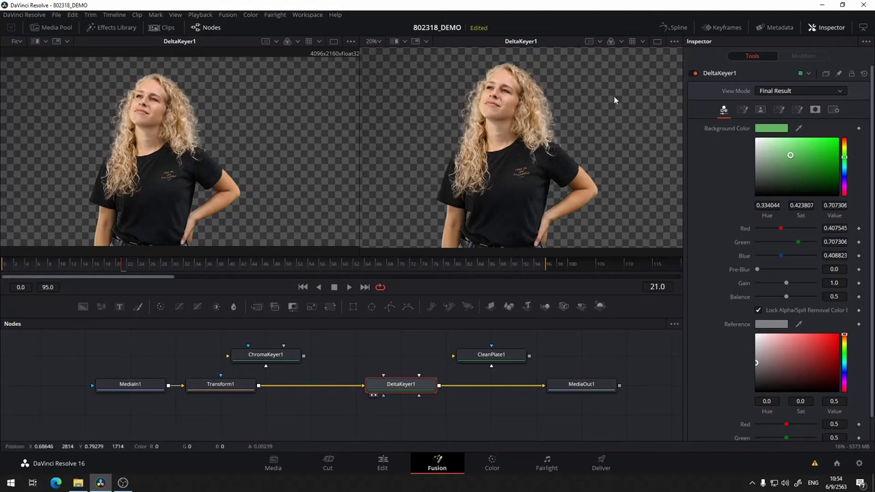
click(657, 42)
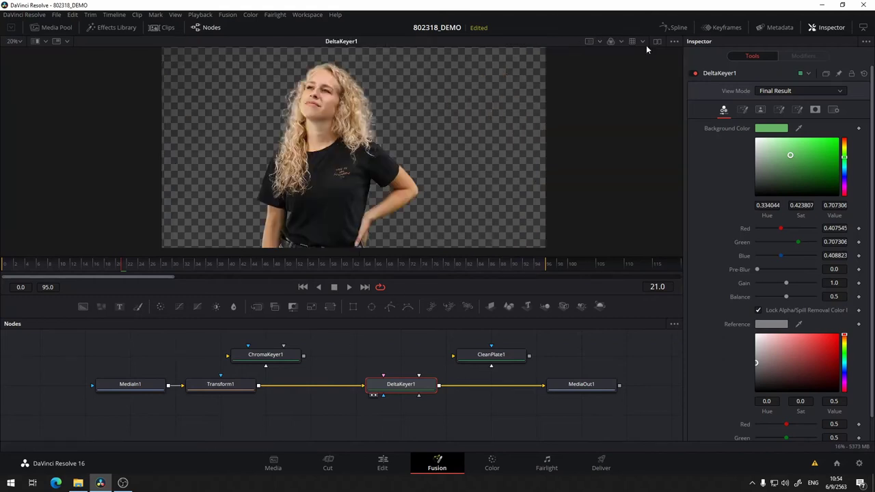
key(a)
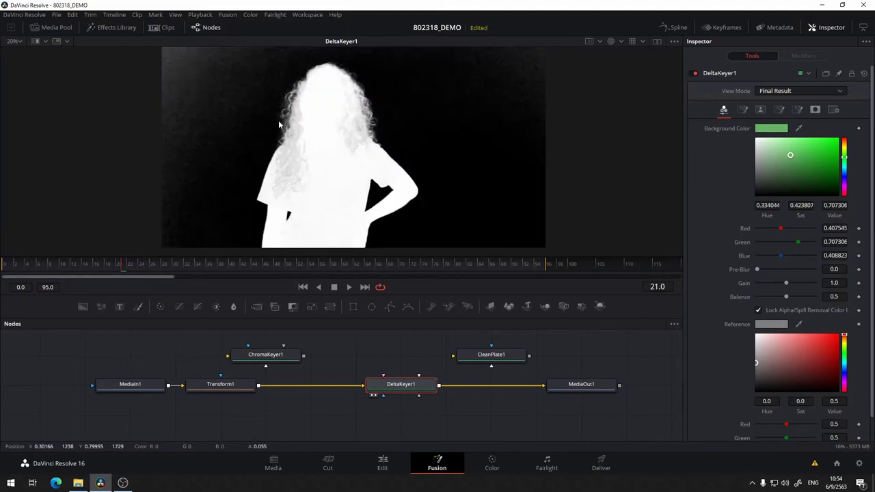
key(a)
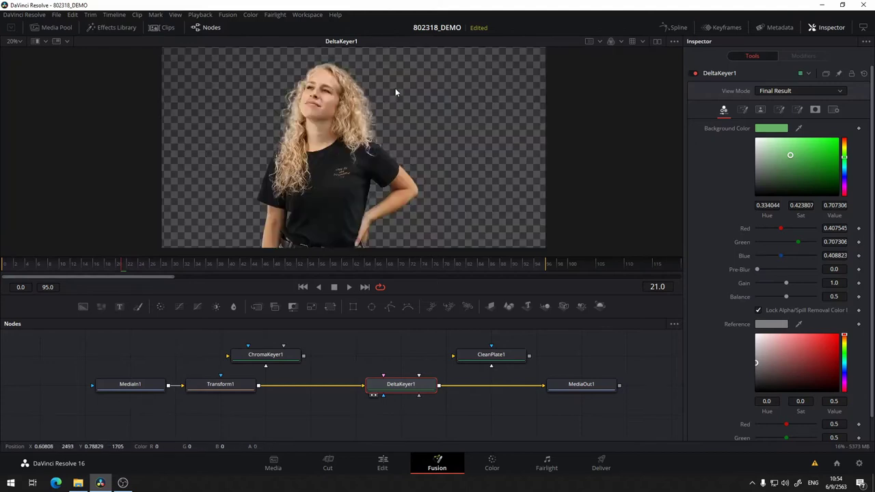
key(a)
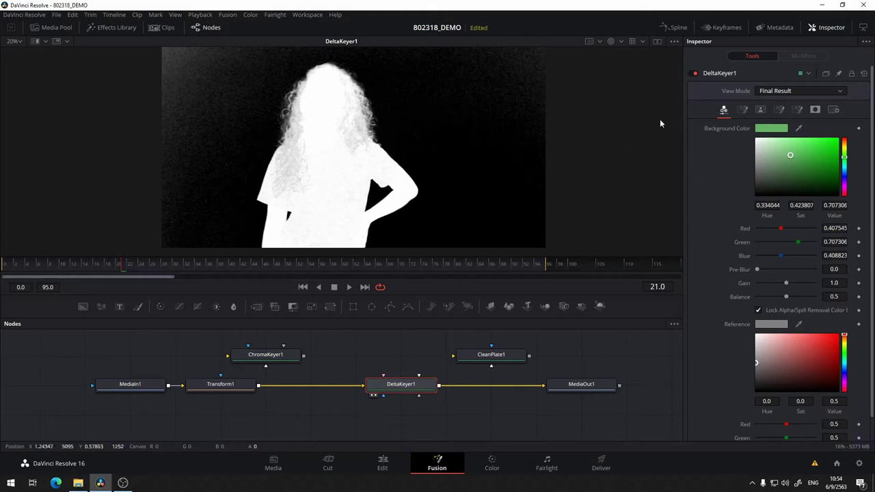
click(743, 110)
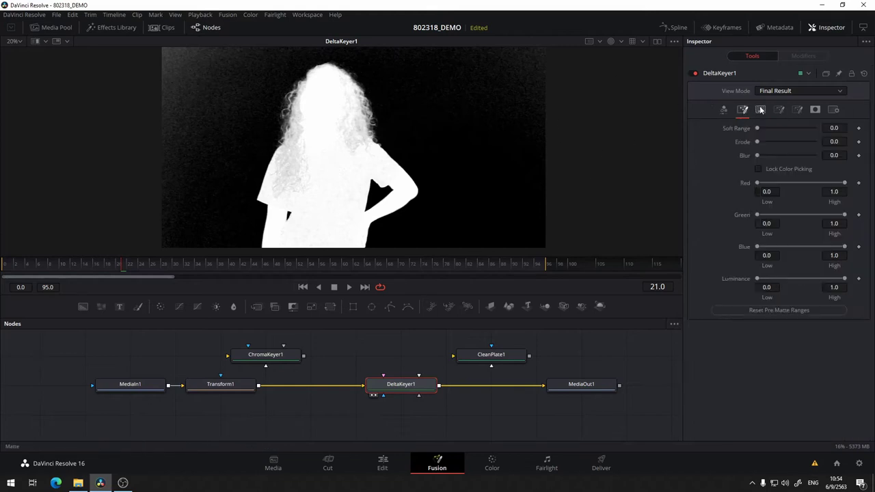
click(761, 110)
click(797, 110)
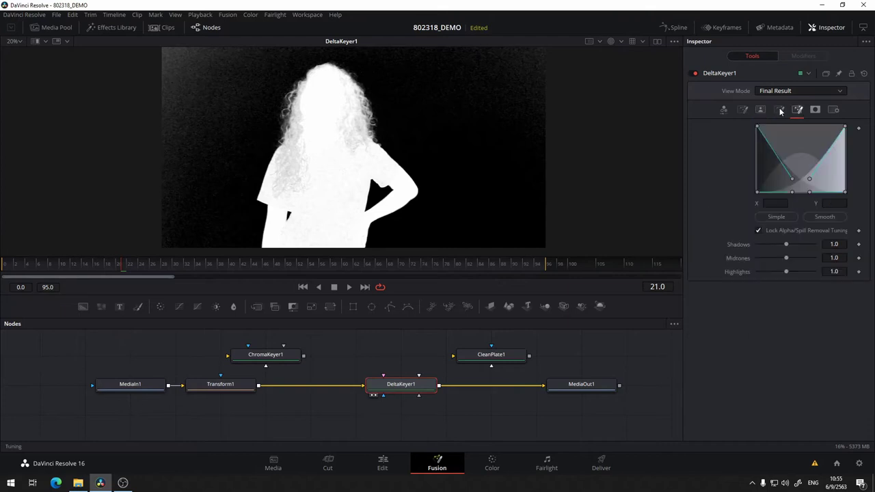
click(724, 110)
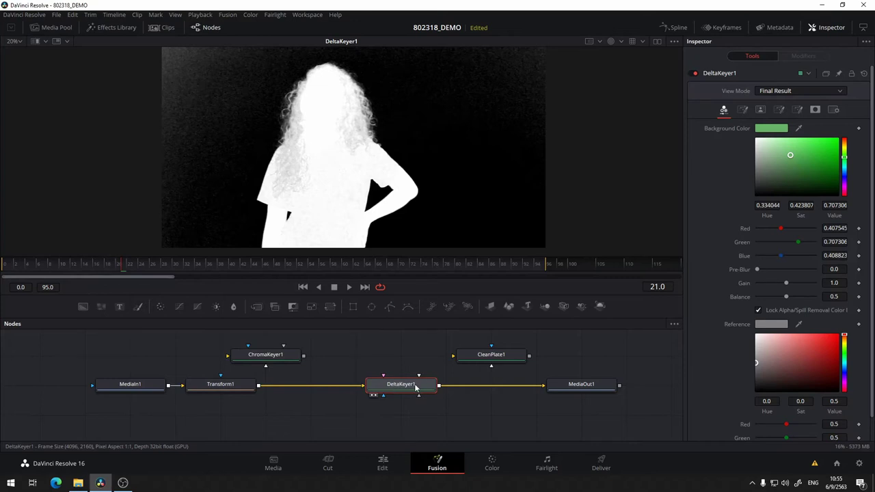
Place CleanPlate1 below DeltaKeyer1, feed it from Transform1, and view its result
click(482, 354)
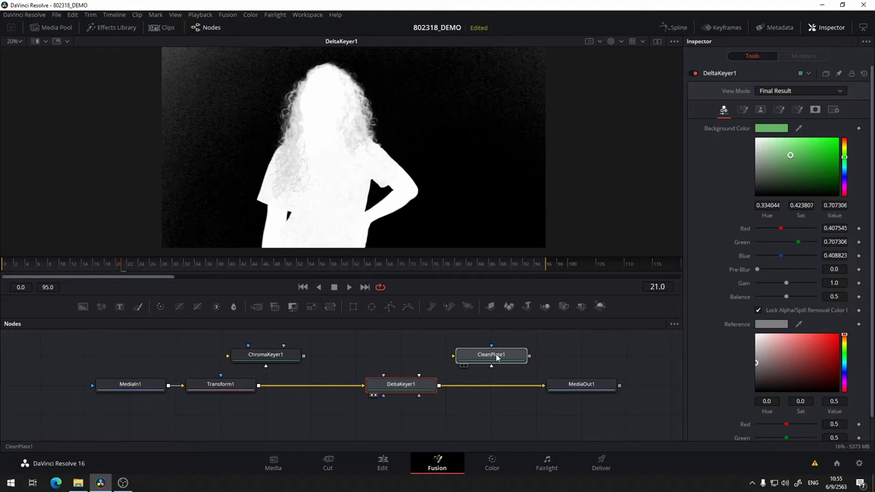
mouse_move(497, 357)
mouse_down()
mouse_move(364, 428)
mouse_move(319, 430)
mouse_move(385, 431)
mouse_up()
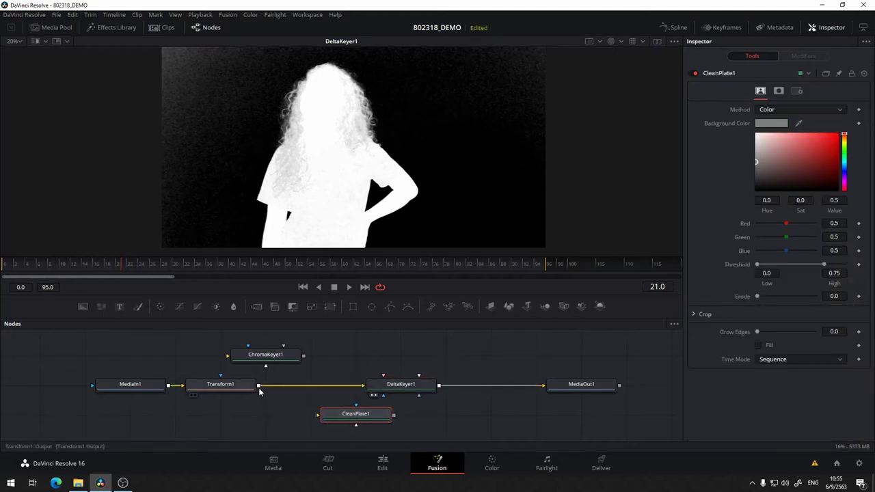
drag(258, 390, 344, 425)
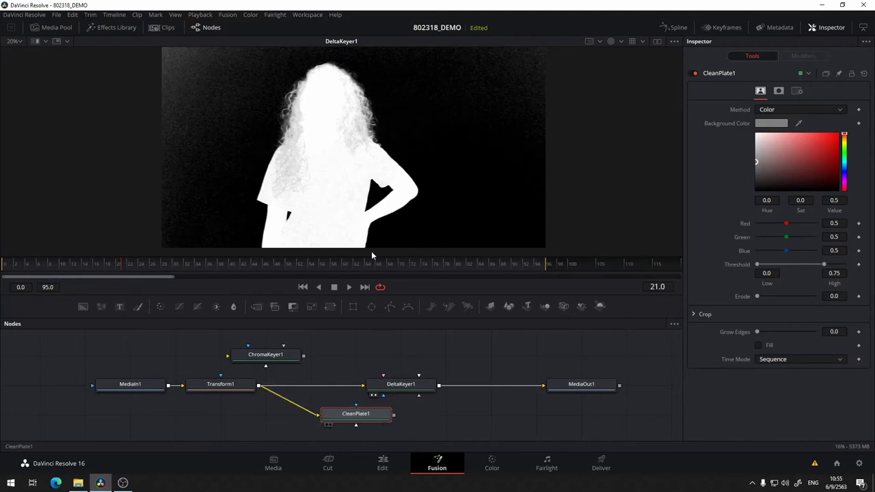
drag(371, 251, 396, 219)
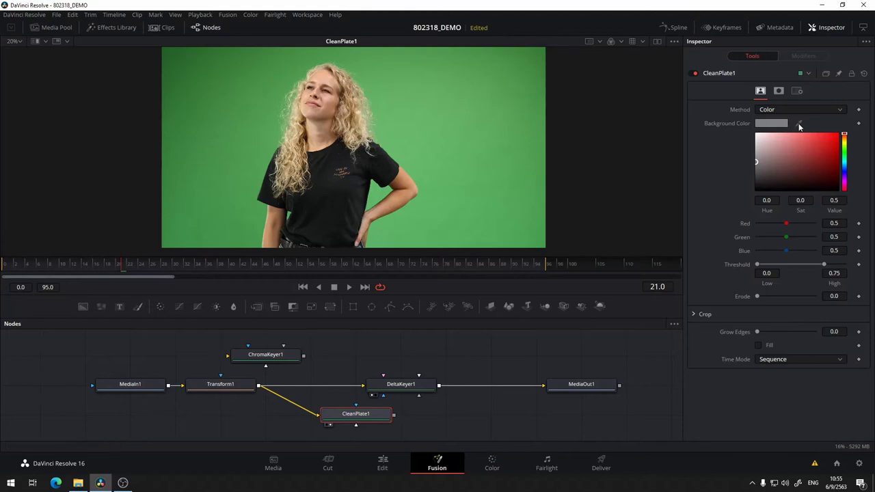
Sample the screen green as CleanPlate1's Background Color, keep Method Color, and adjust Threshold
drag(799, 126, 498, 109)
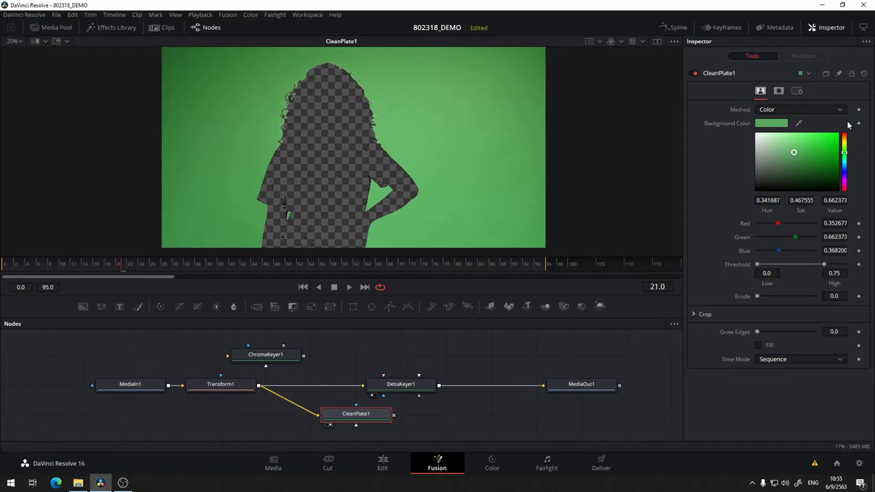
click(784, 112)
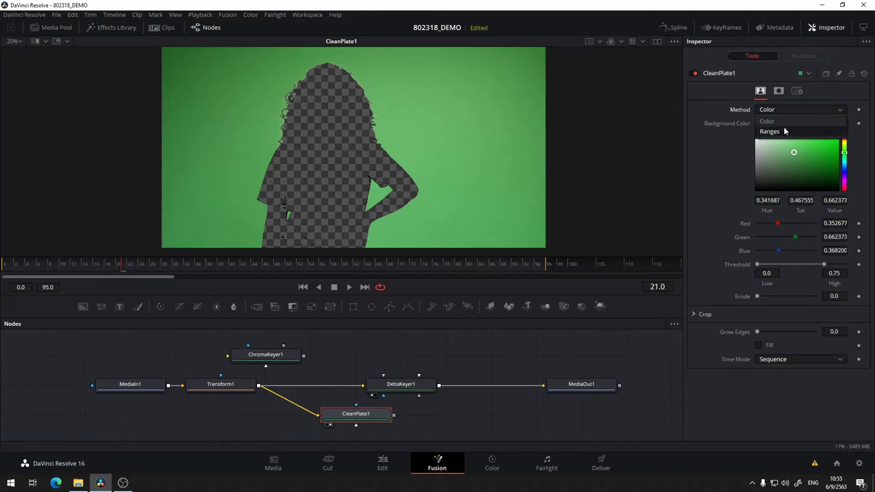
click(784, 131)
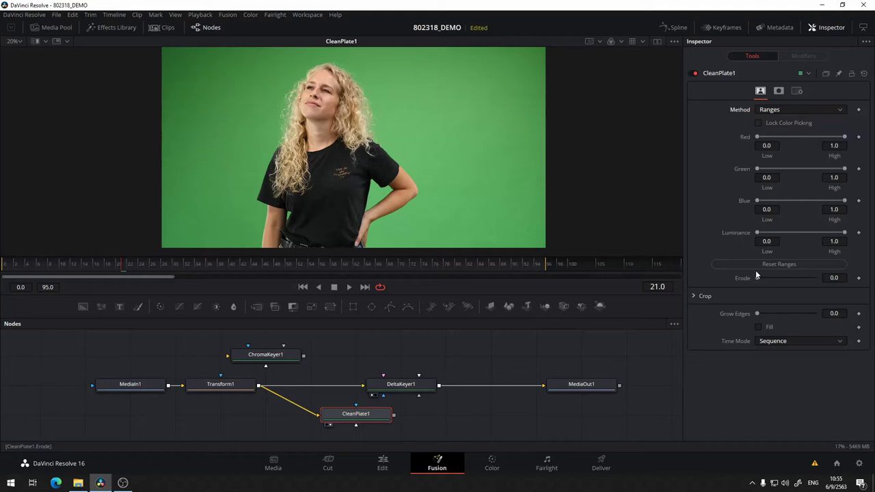
click(805, 109)
click(800, 122)
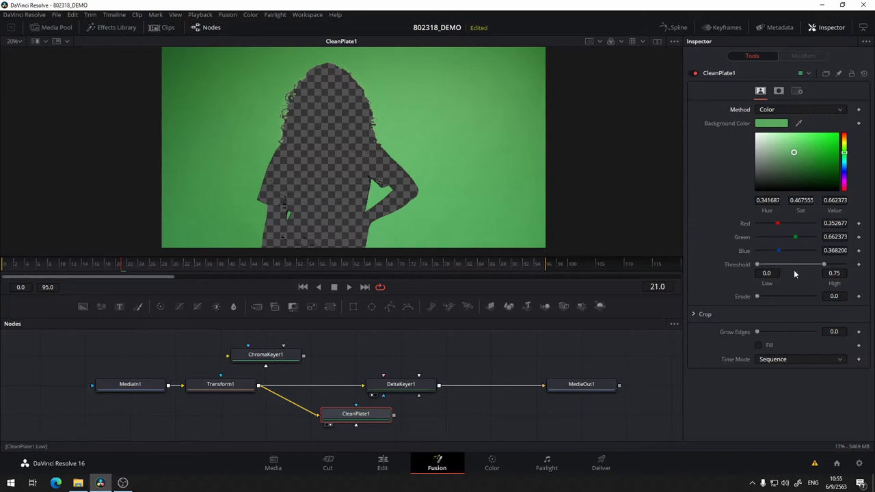
mouse_move(757, 266)
mouse_down()
mouse_move(774, 268)
mouse_move(739, 270)
mouse_up()
mouse_move(824, 265)
mouse_down()
mouse_move(812, 266)
mouse_move(833, 268)
mouse_move(826, 265)
mouse_up()
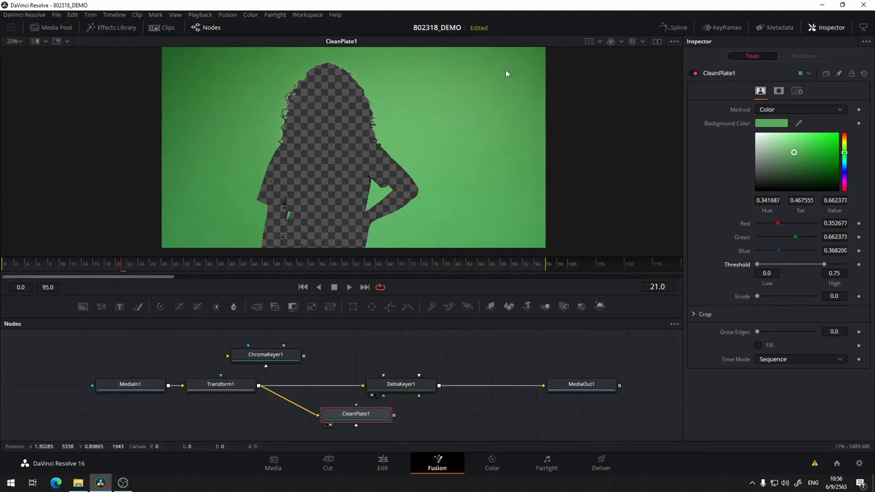
Switch CleanPlate1's Time Mode to Hold Frame so it freezes on frame 21
click(800, 360)
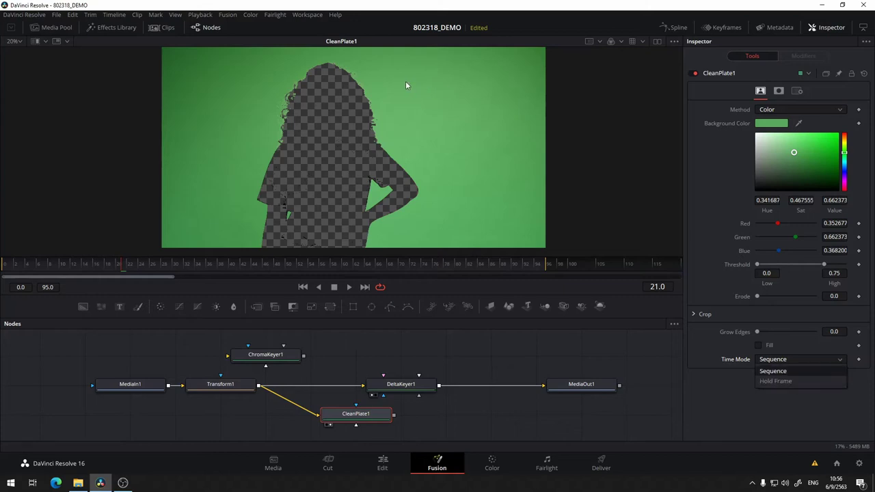
click(791, 383)
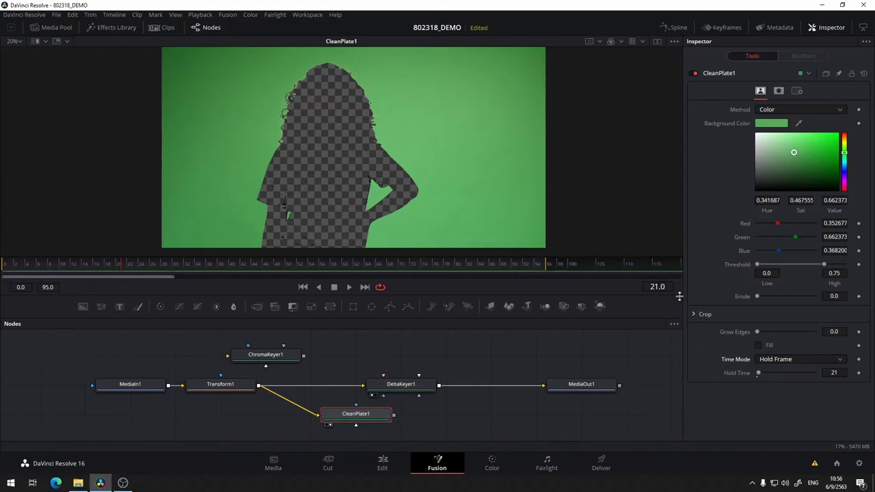
Try CleanPlate1's Fill, Grow Edges and Erode at various values, then reset both sliders to zero
click(758, 346)
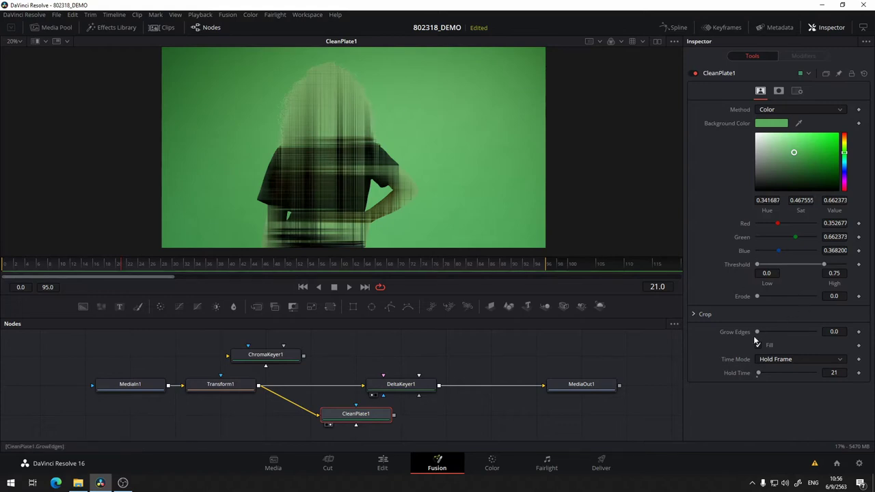
drag(758, 332, 775, 332)
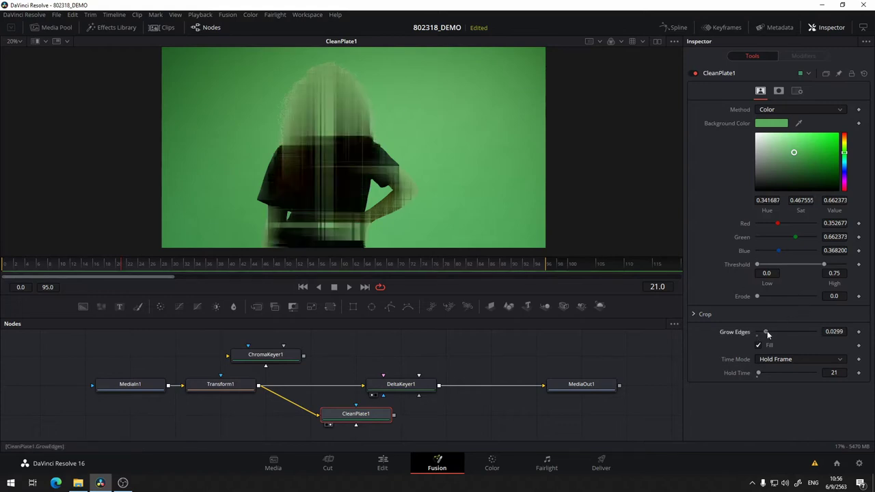
click(772, 343)
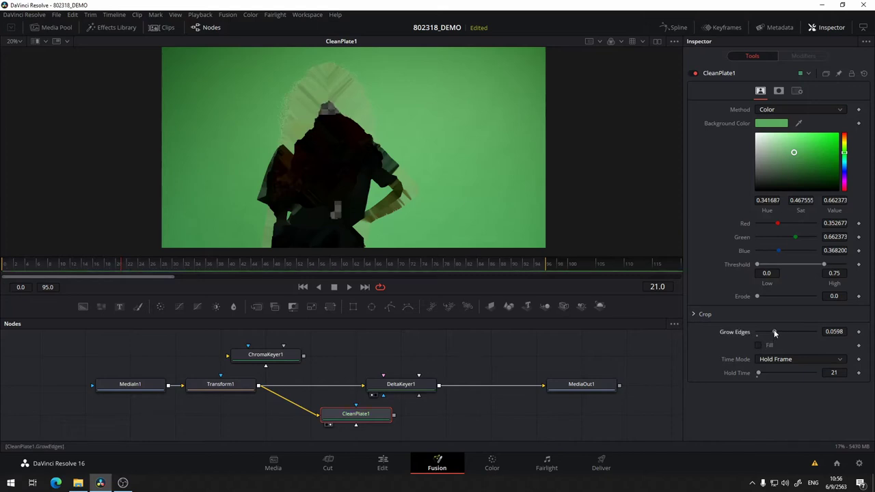
drag(774, 332, 756, 332)
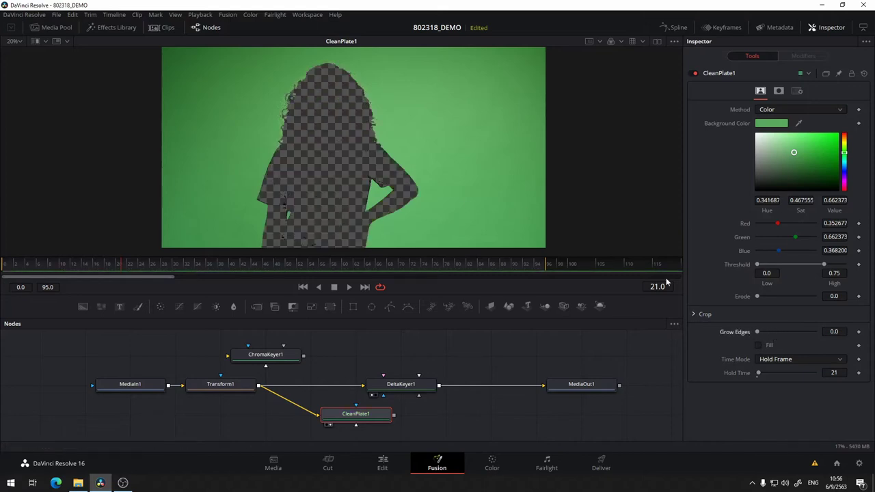
drag(758, 296, 783, 301)
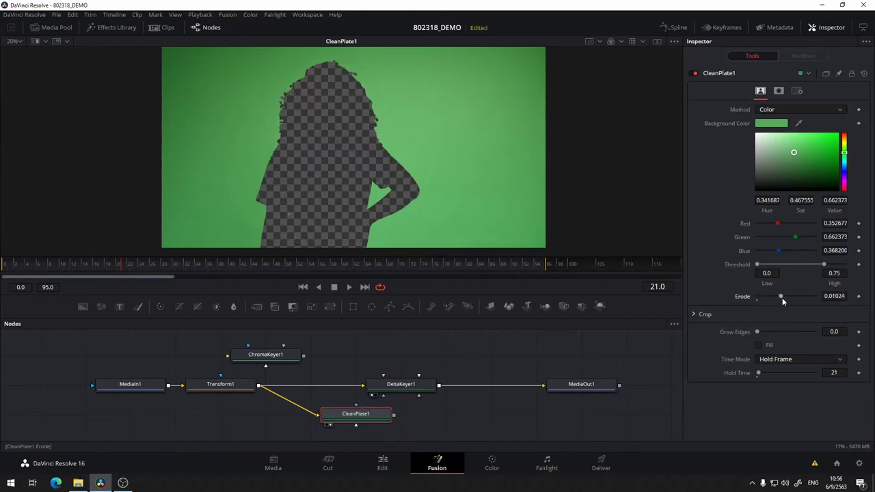
drag(757, 333, 782, 332)
drag(781, 297, 796, 296)
drag(781, 332, 799, 332)
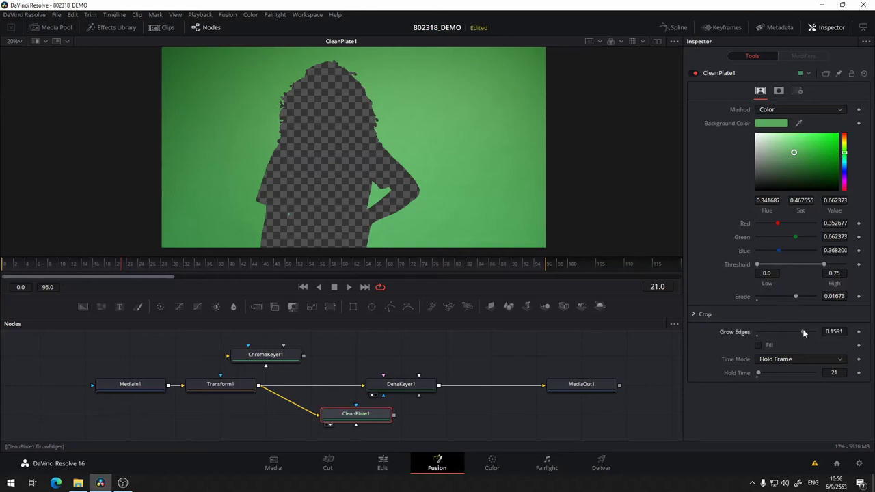
click(758, 346)
drag(799, 332, 749, 335)
drag(795, 296, 730, 298)
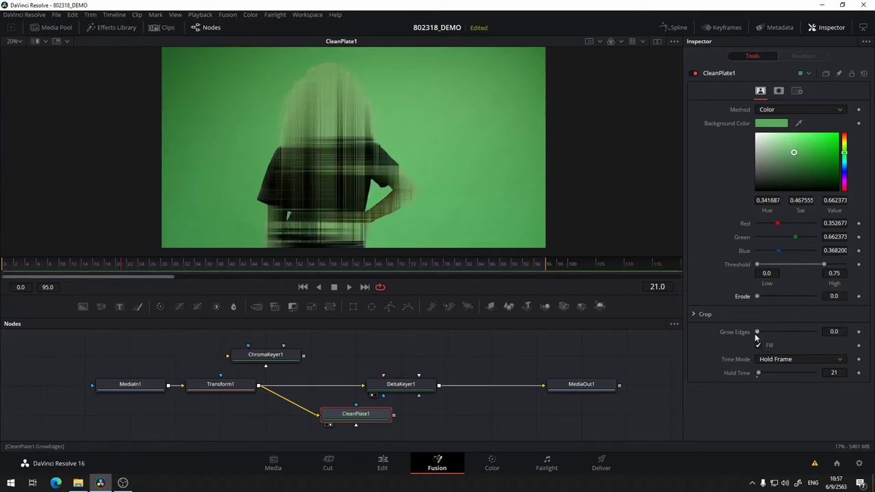
Set Grow Edges to 0.1402 and Erode to 0.01378 with Fill on, comparing fill off and on
drag(757, 334, 806, 332)
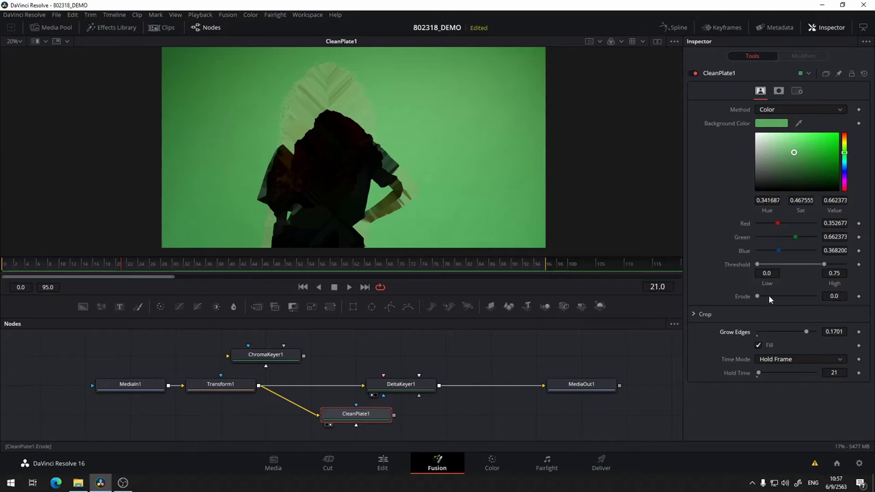
drag(758, 296, 785, 299)
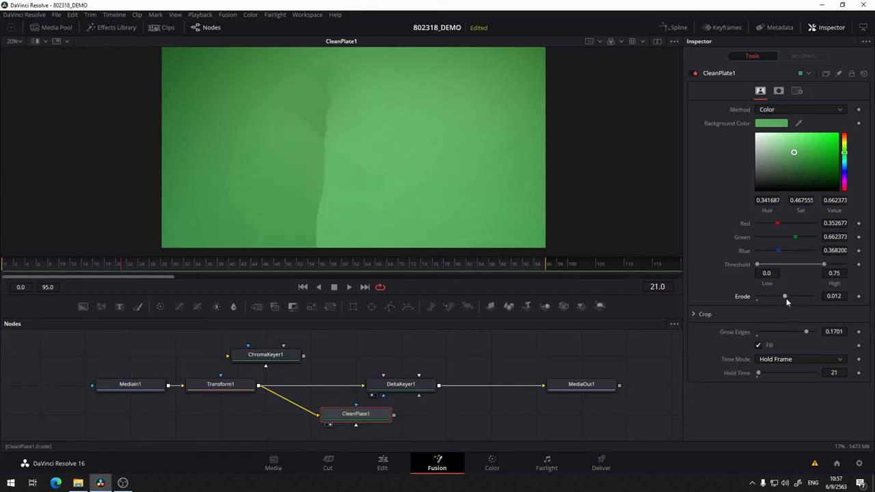
drag(785, 296, 778, 297)
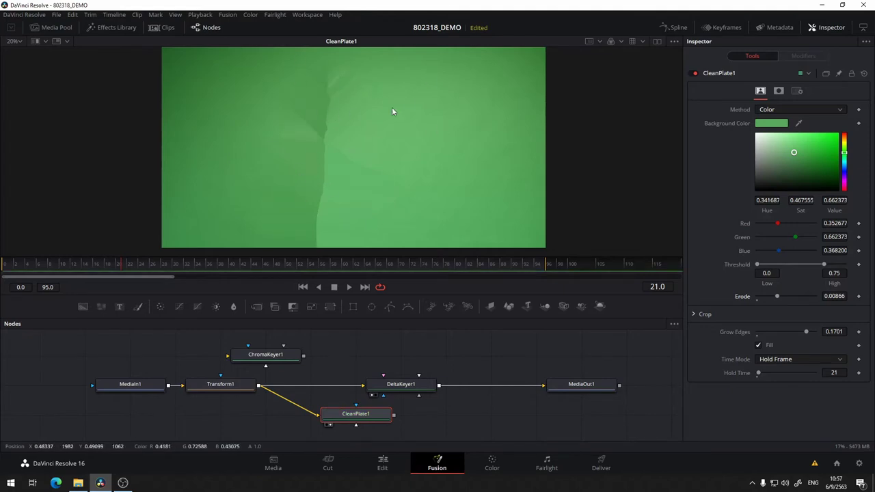
drag(778, 297, 790, 296)
drag(807, 331, 798, 331)
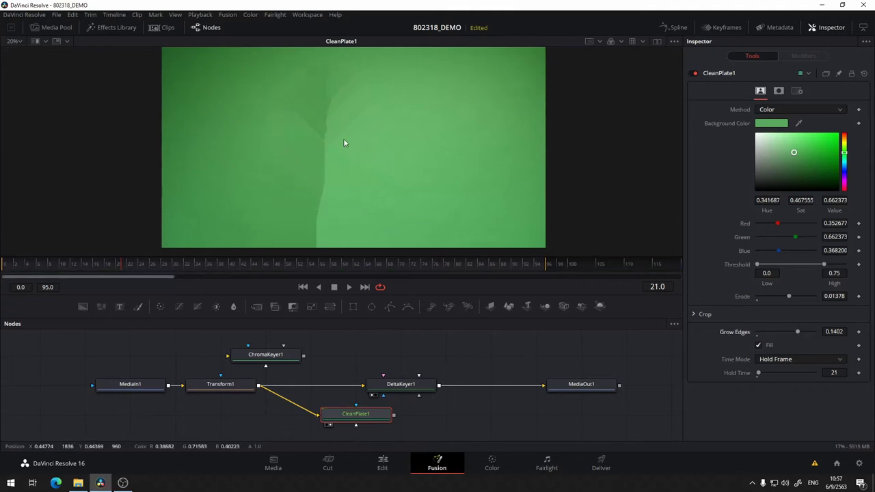
click(758, 346)
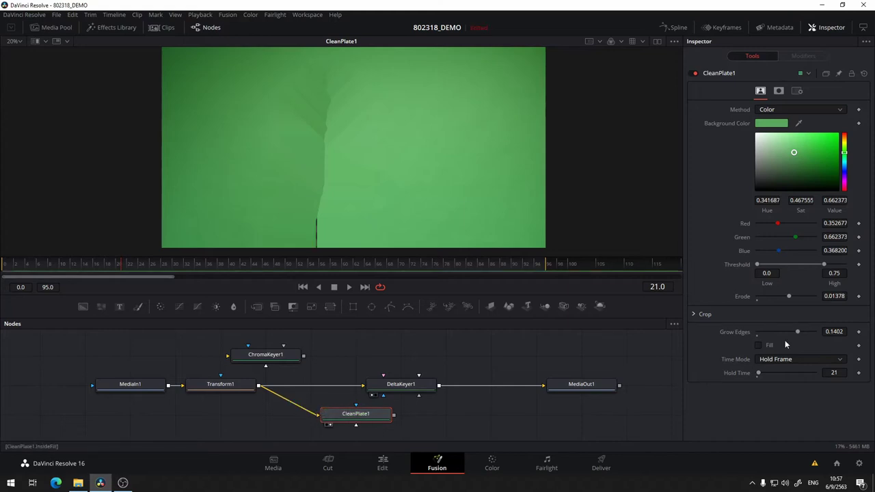
click(758, 346)
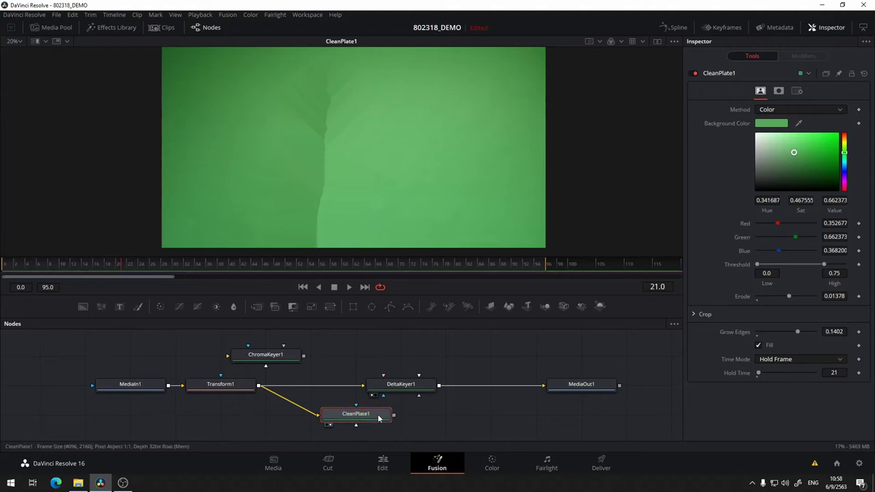
Move CleanPlate1 lower and raise its Erode to 0.01535 and Grow Edges to 0.1543
drag(458, 417, 393, 387)
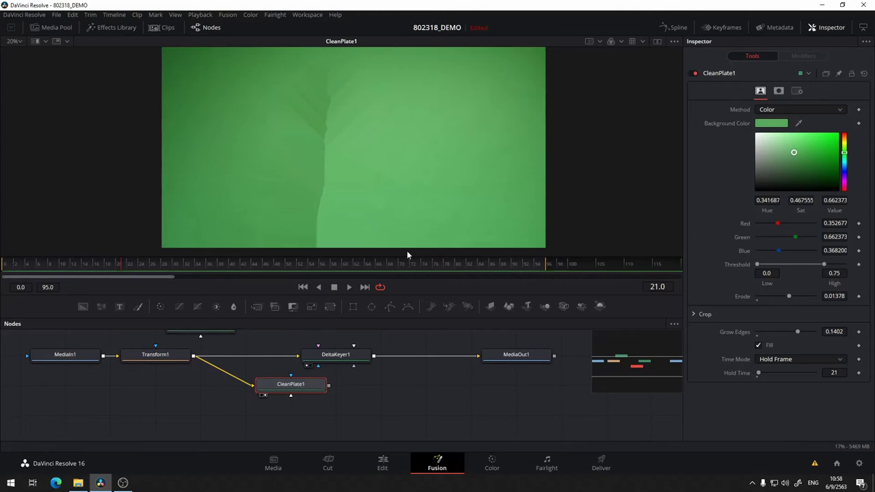
drag(292, 393, 292, 423)
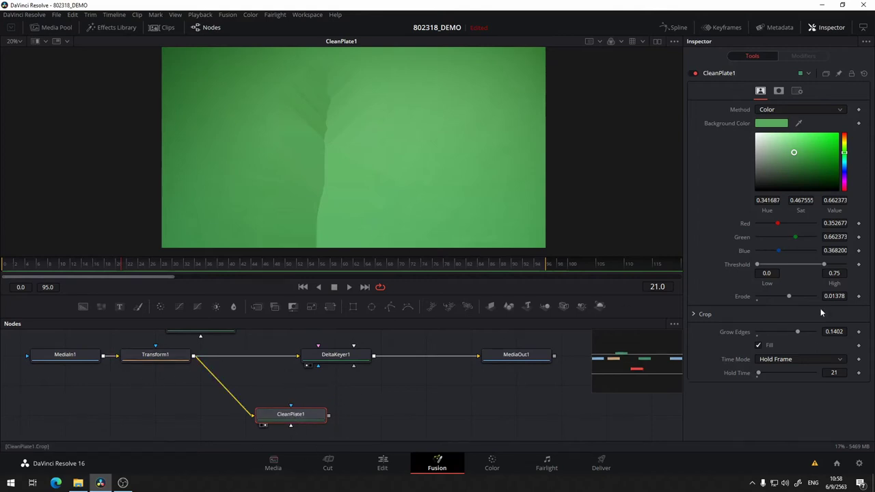
drag(788, 297, 793, 296)
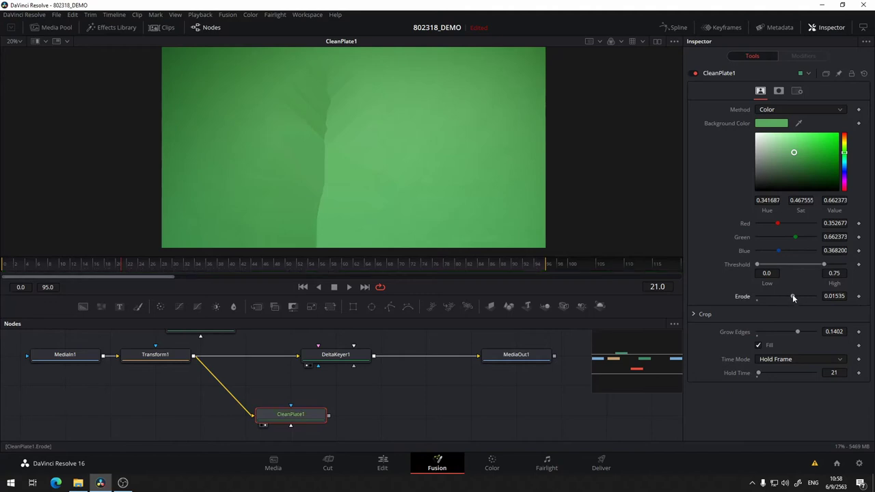
drag(798, 333, 801, 332)
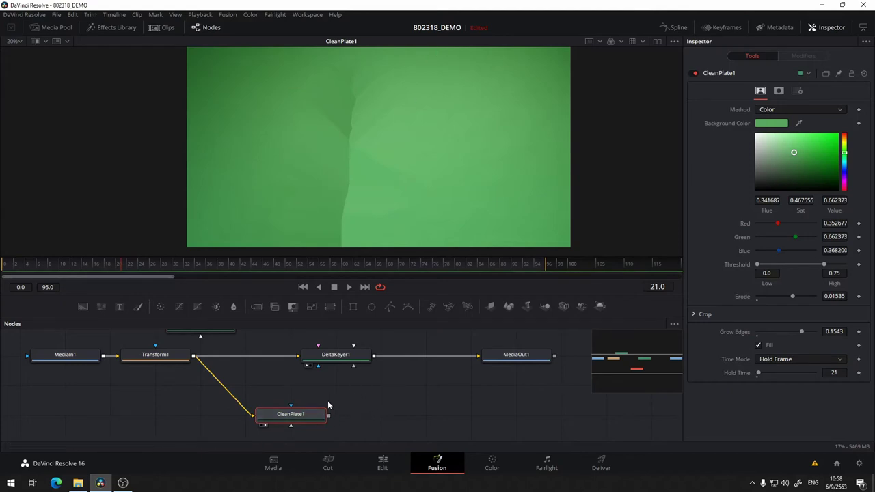
Move DeltaKeyer1 right and CleanPlate1 left, then select CleanPlate1 to review its settings
drag(326, 365, 372, 364)
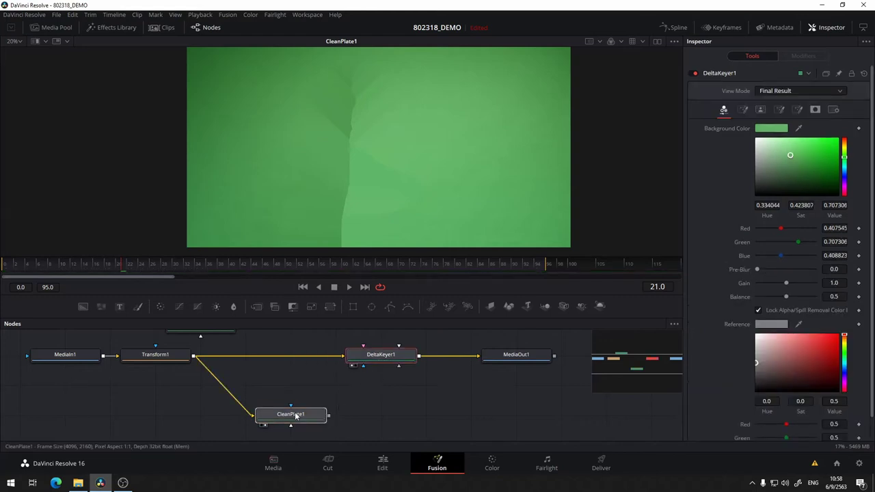
drag(295, 416, 250, 413)
click(260, 410)
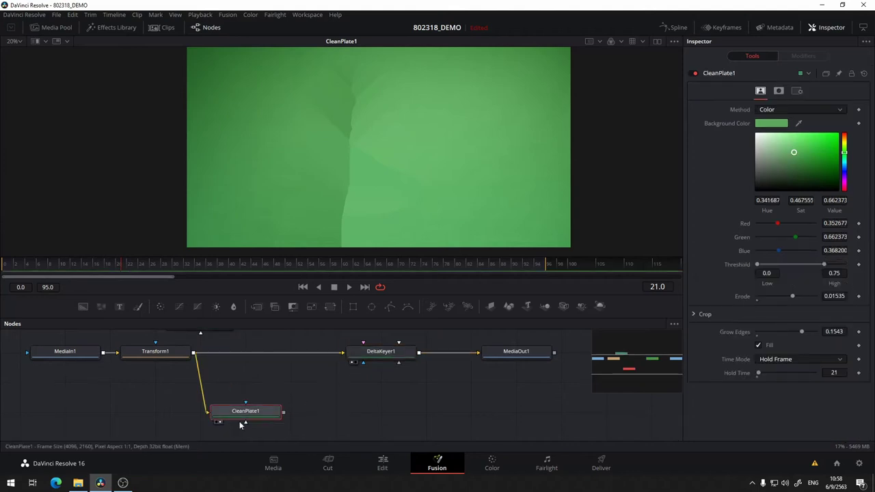
scroll(342, 410, up, 2)
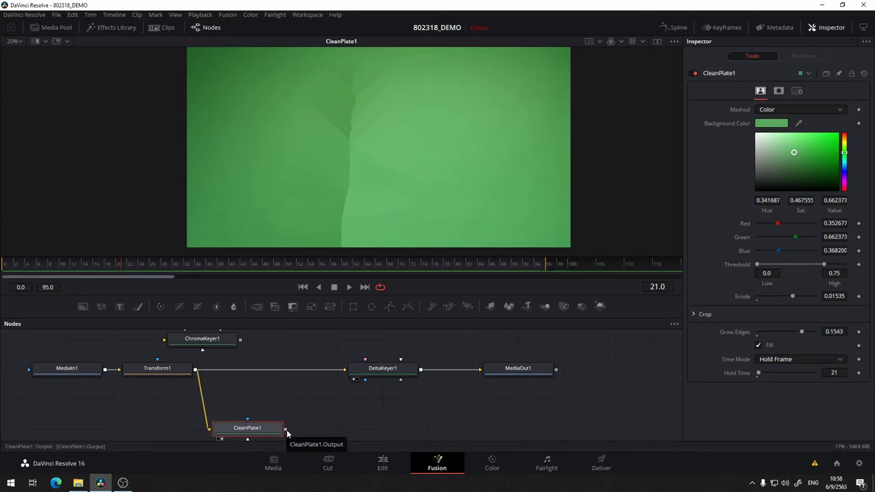
Add a Blur node after CleanPlate1, view it, and set its Blur Size to 74
key(shift+space)
text(Transform)
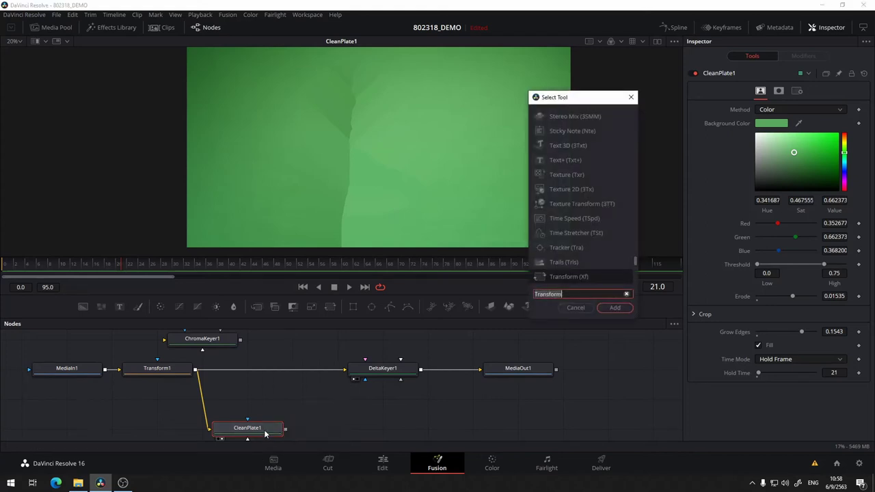
text(bl)
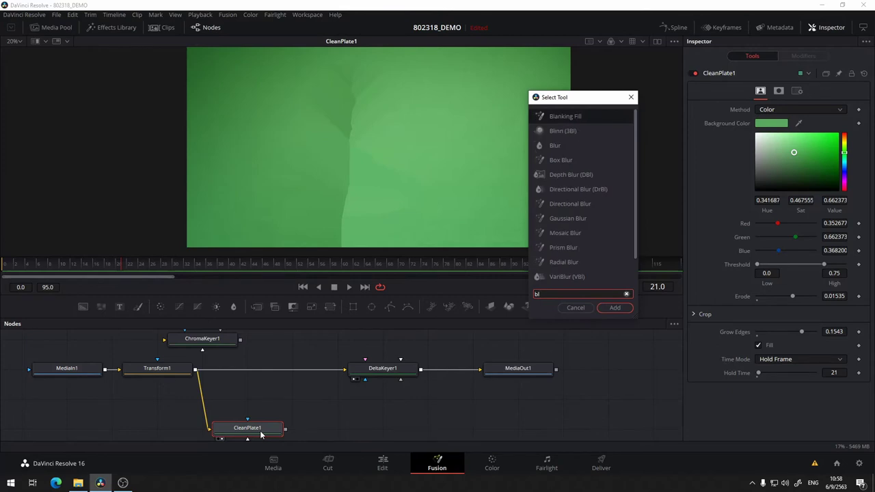
text(ur)
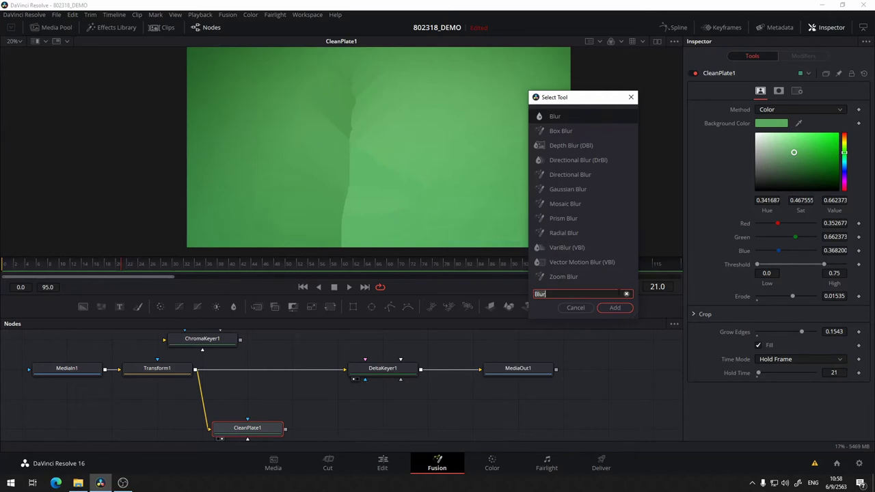
click(620, 311)
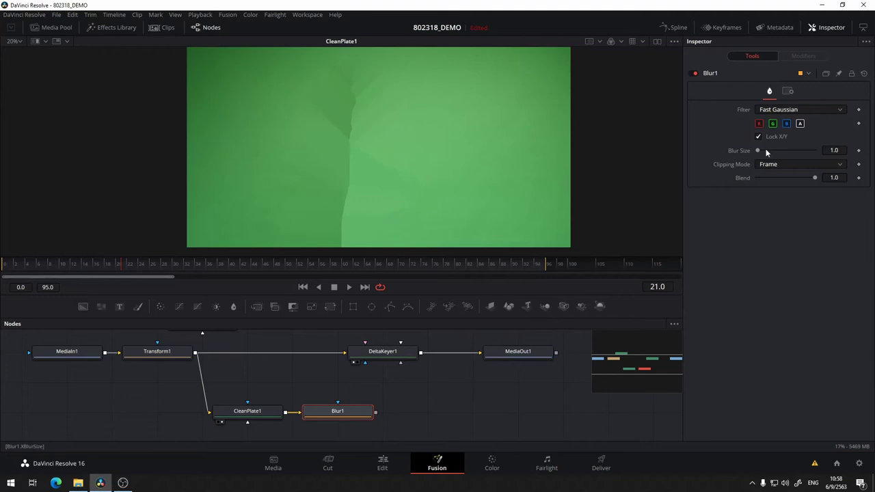
drag(763, 150, 787, 152)
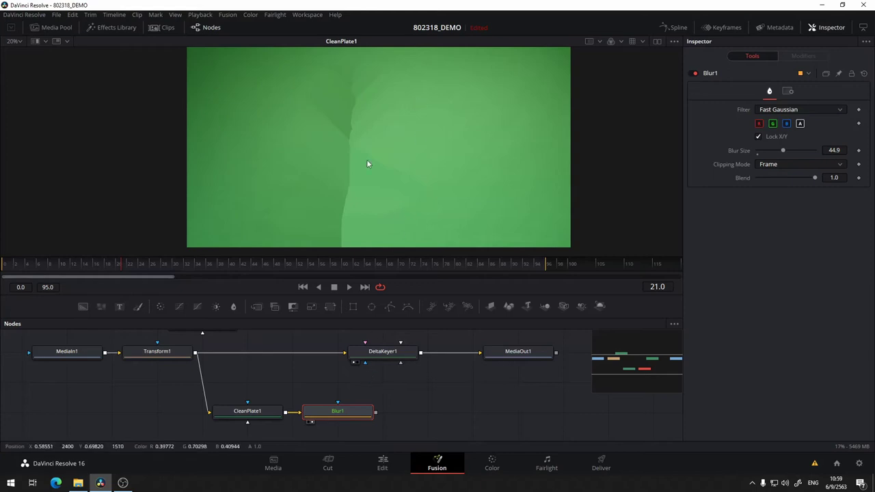
key(1)
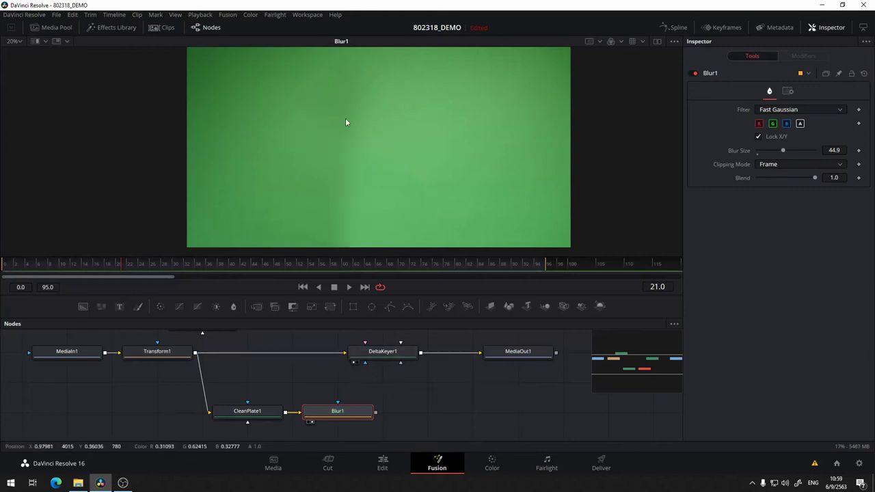
drag(783, 151, 800, 151)
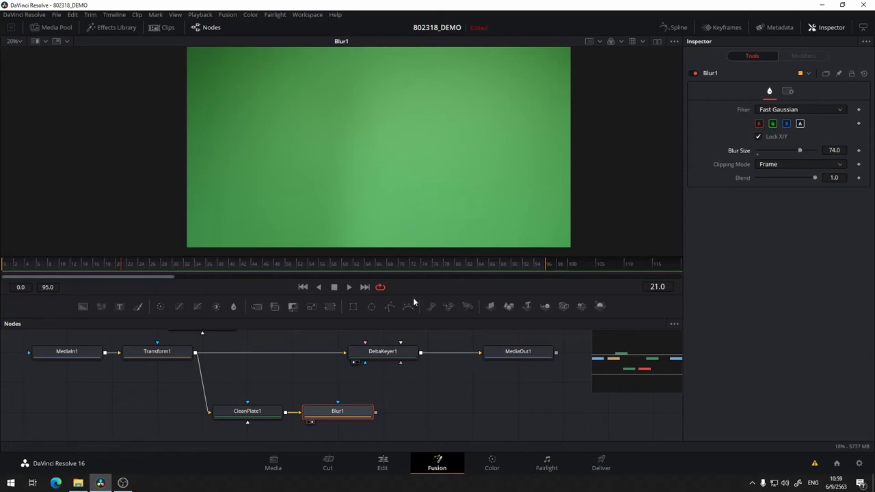
Select DeltaKeyer1, view its output, and undo the keyer's background colour change
click(397, 355)
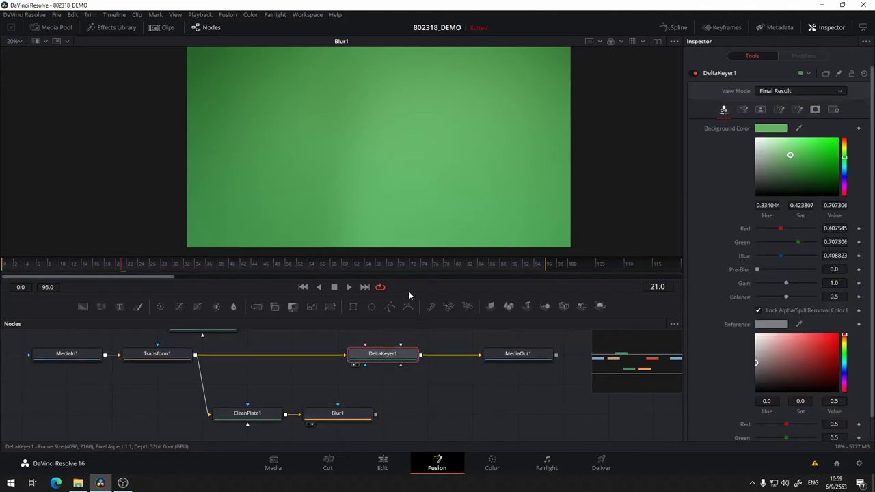
key(1)
scroll(417, 410, left, 2)
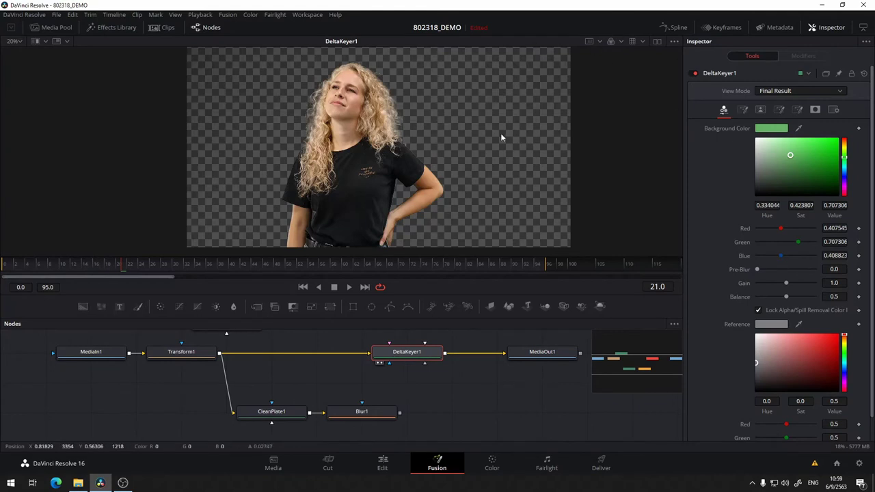
key(ctrl+z)
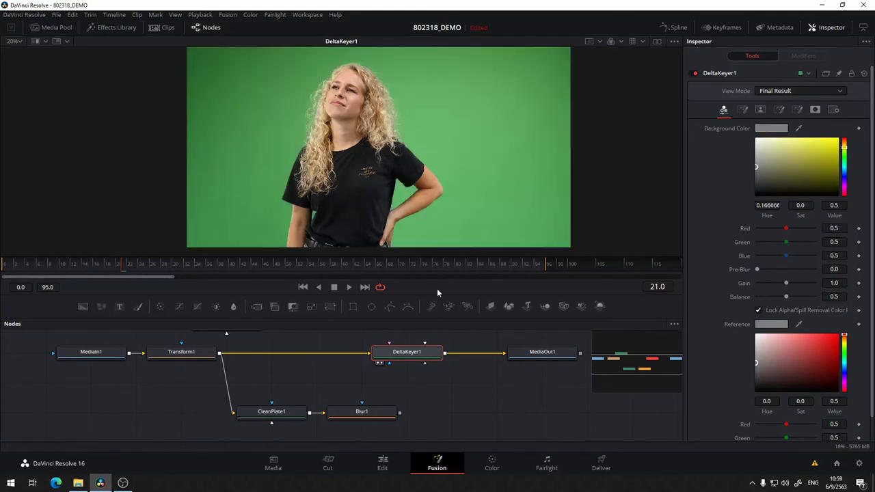
Connect Blur1's output to DeltaKeyer1's Clean Plate input and check the alpha matte
drag(401, 414, 424, 356)
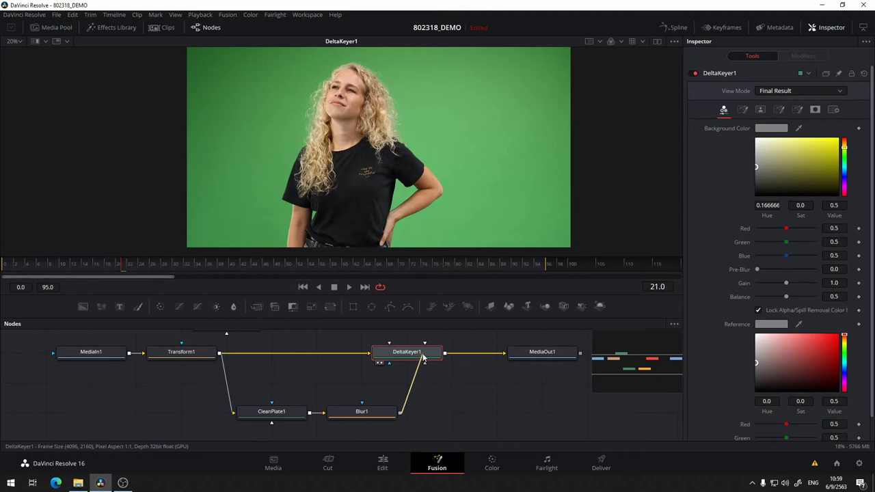
drag(423, 357, 426, 357)
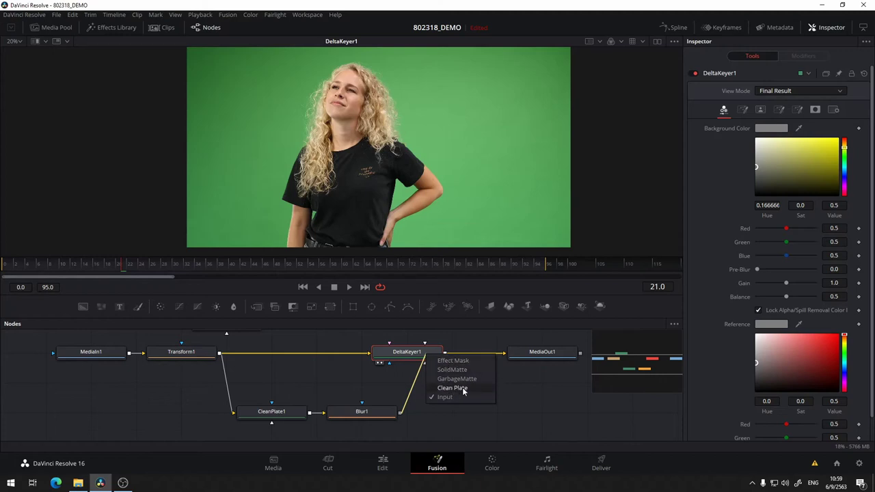
click(462, 388)
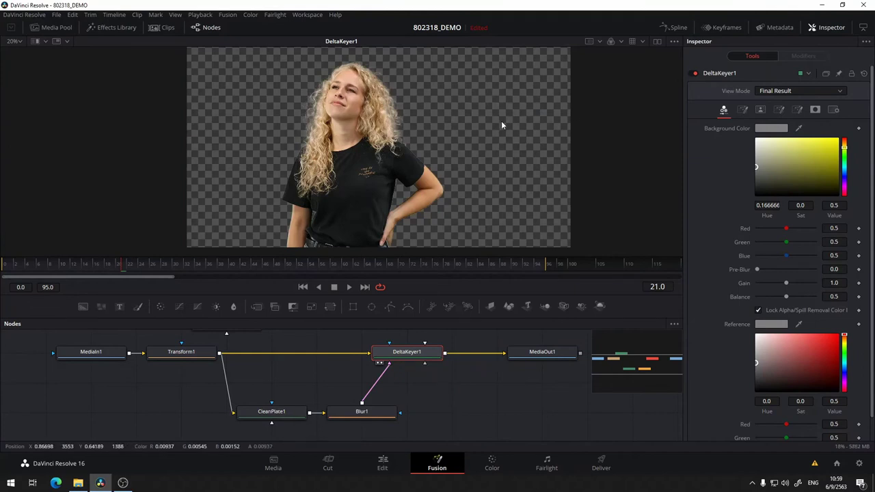
key(a)
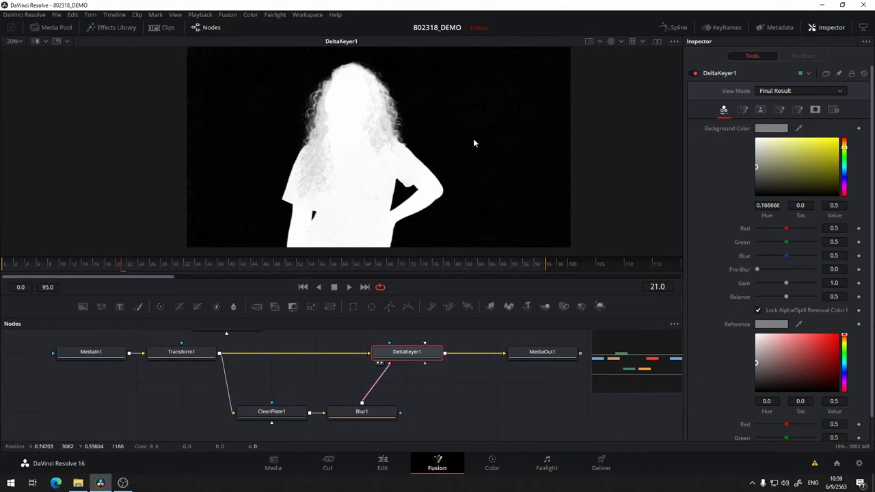
key(c)
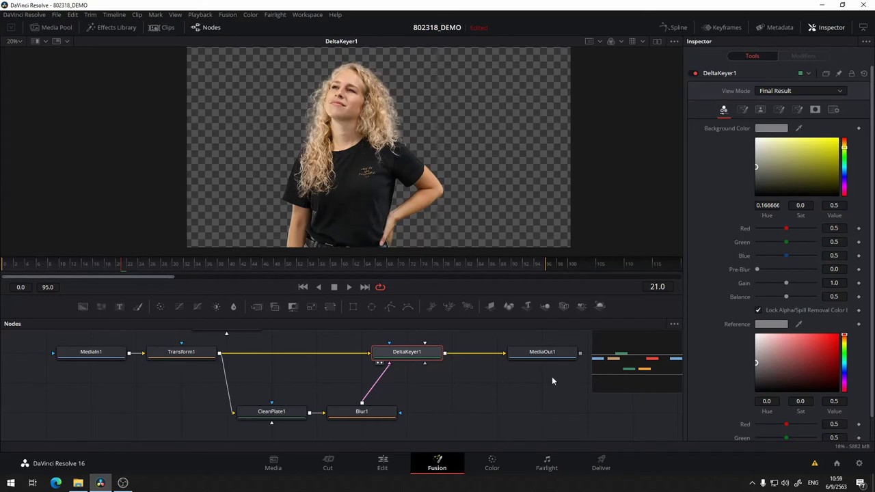
scroll(552, 381, down, 2)
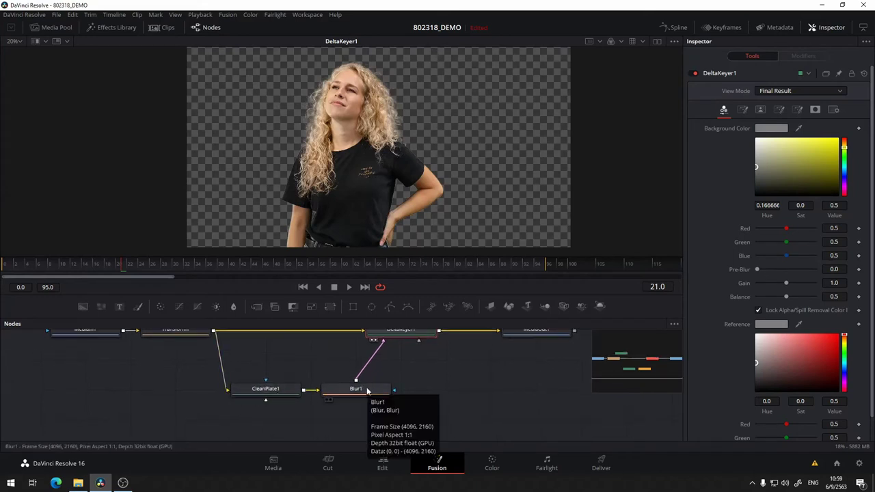
View Blur1's blurred green plate and choose Save Image from the viewer's context menu
click(368, 391)
right_click(370, 392)
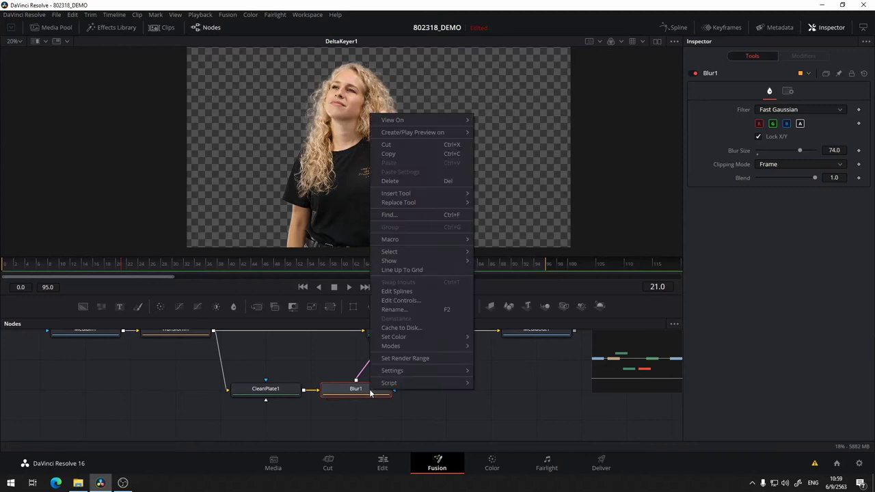
mouse_move(376, 384)
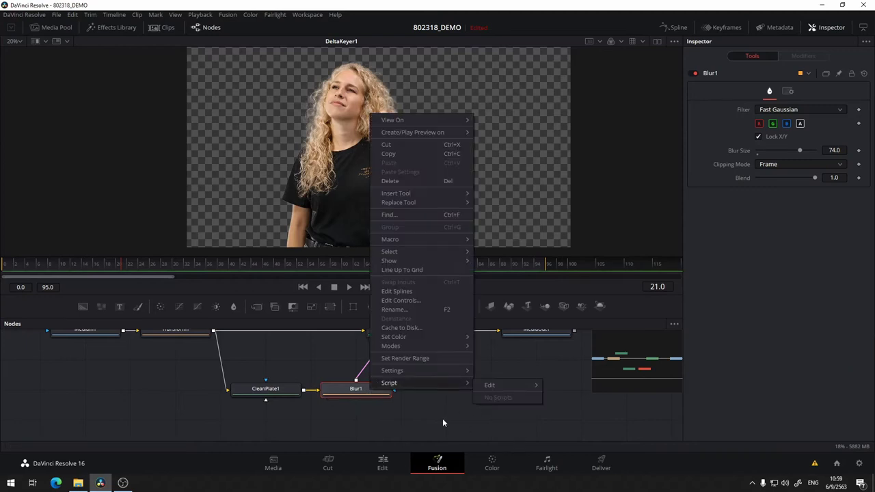
click(442, 418)
right_click(373, 393)
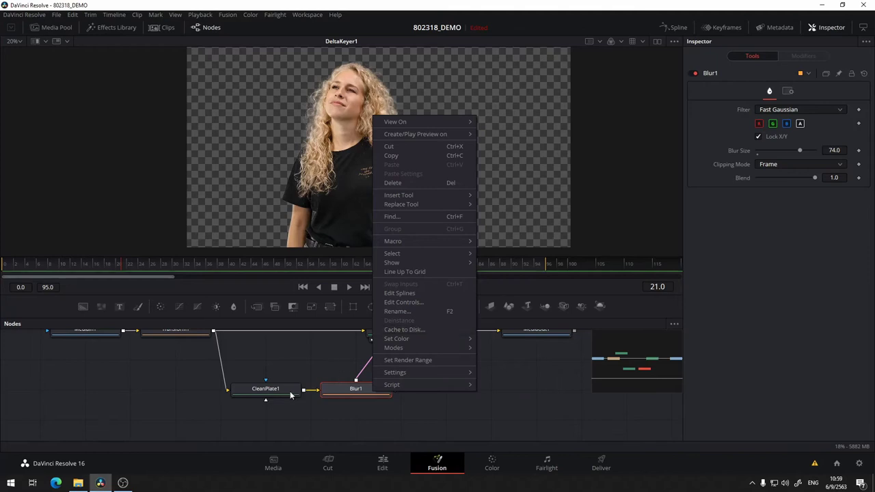
click(456, 410)
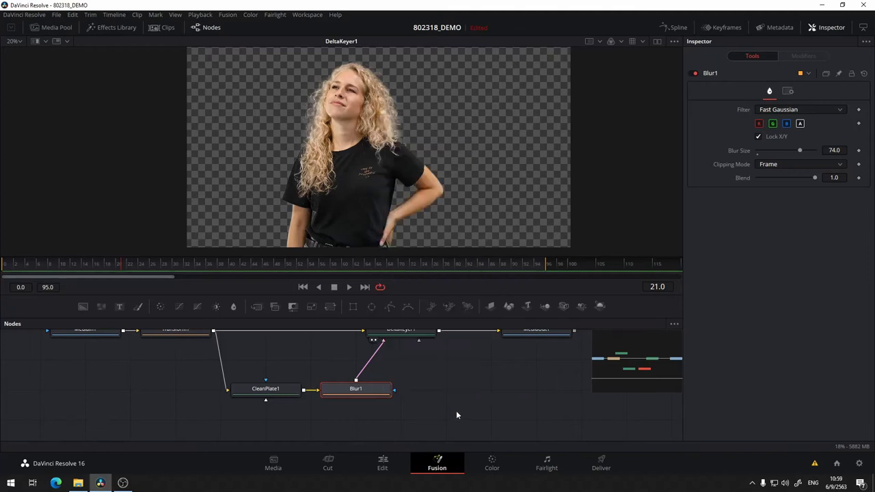
right_click(425, 115)
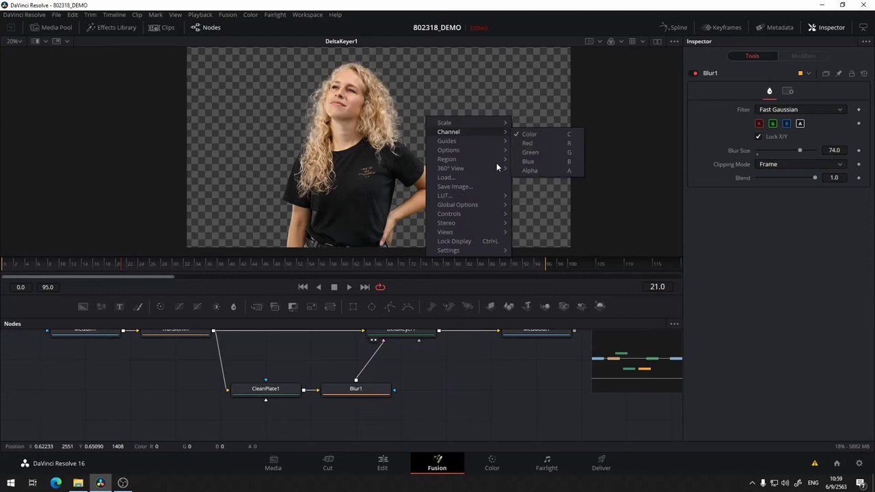
click(368, 397)
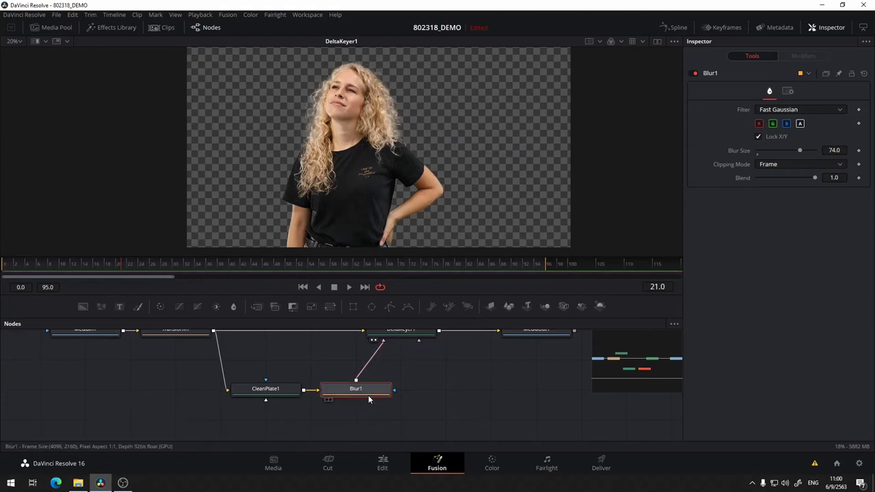
key(1)
right_click(500, 129)
mouse_move(545, 232)
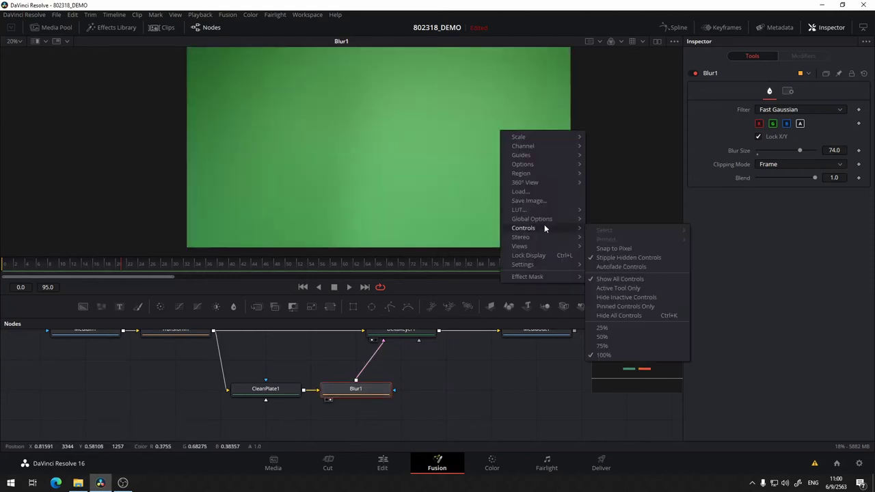
click(547, 202)
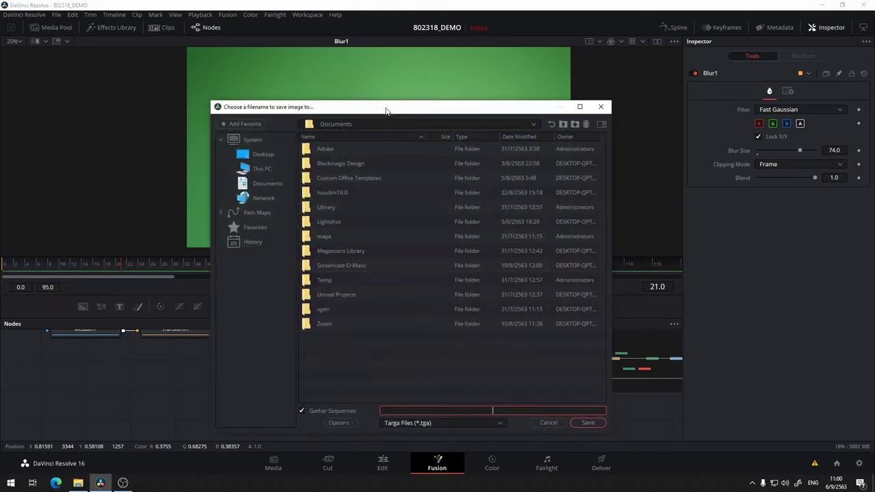
Browse to the W6 folder under DATA (D:) > Work > 2020 > SU > 802318
drag(386, 108, 495, 84)
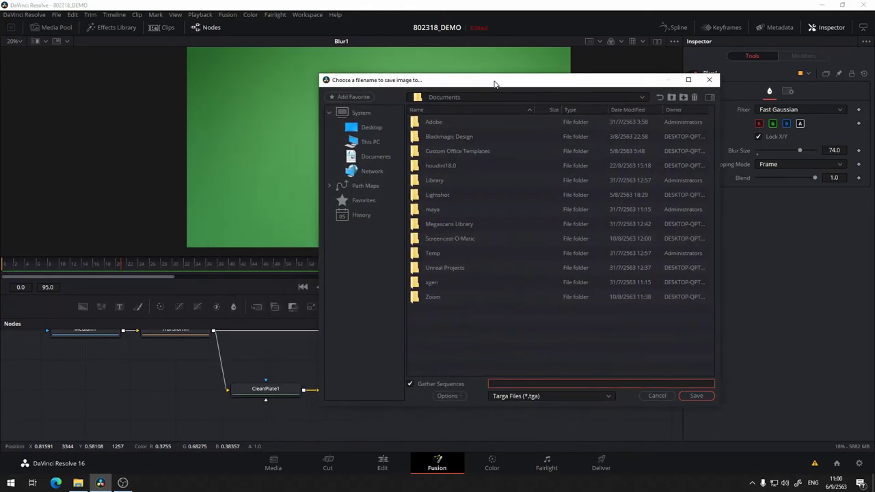
click(370, 142)
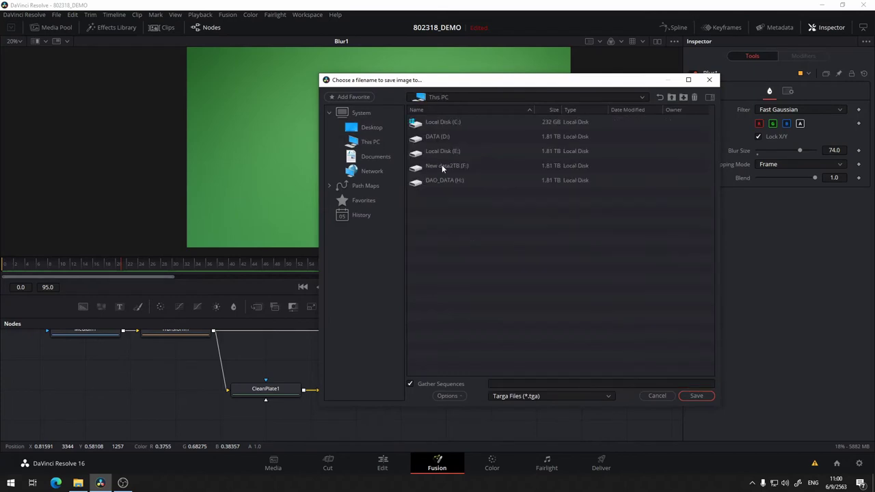
double_click(443, 141)
double_click(440, 209)
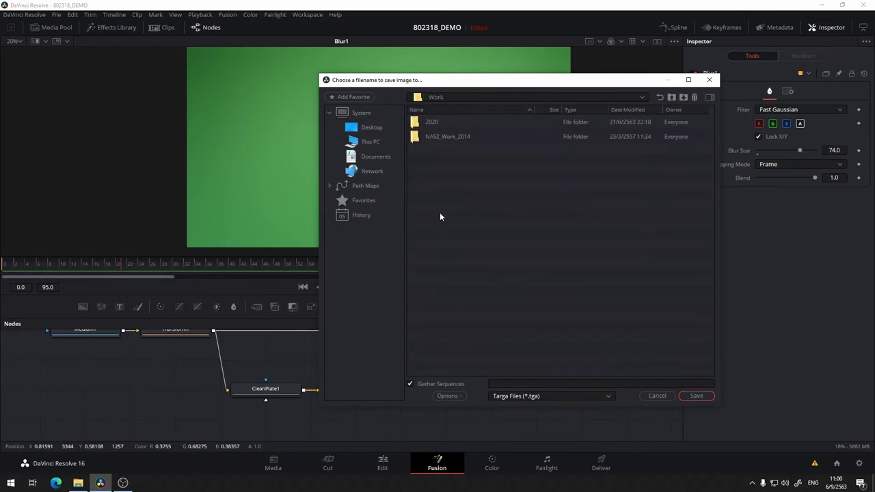
double_click(443, 123)
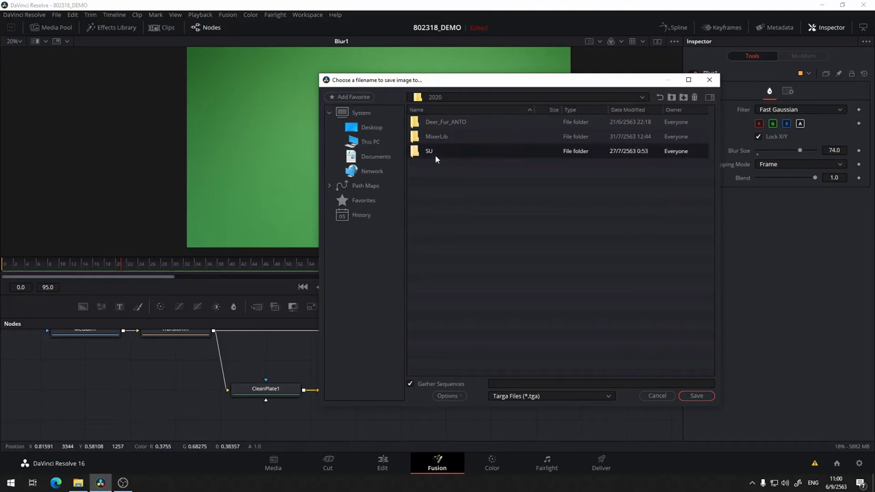
double_click(434, 151)
double_click(443, 137)
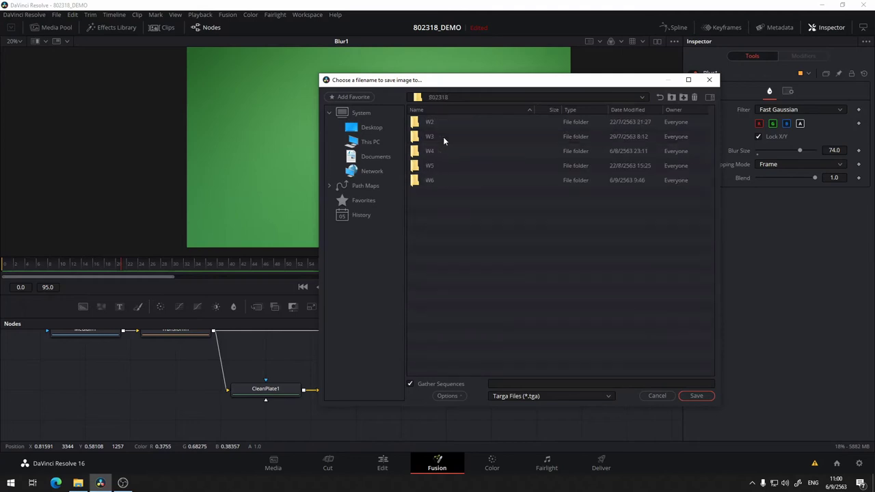
double_click(434, 180)
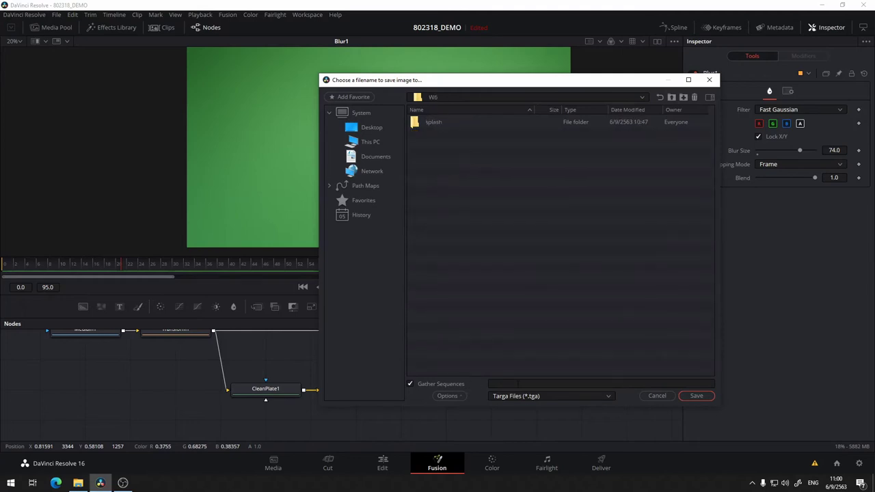
Choose PNG as the file type and name the file cleanplate
click(545, 396)
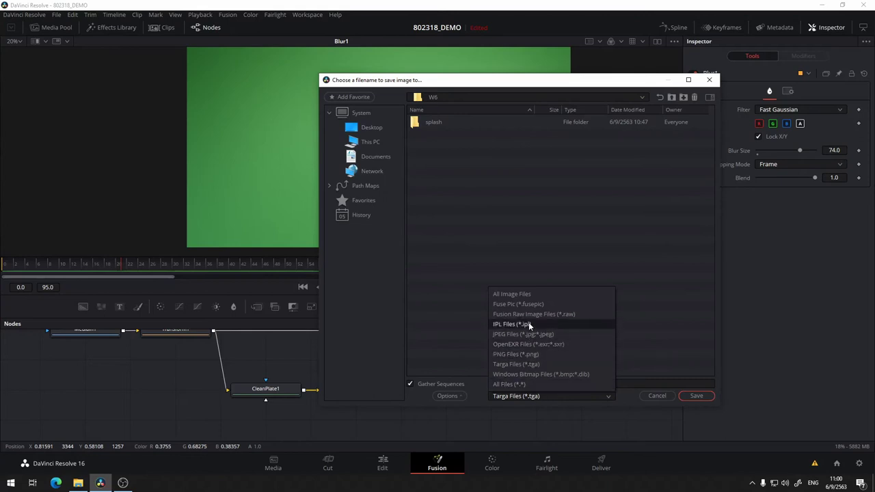
click(517, 354)
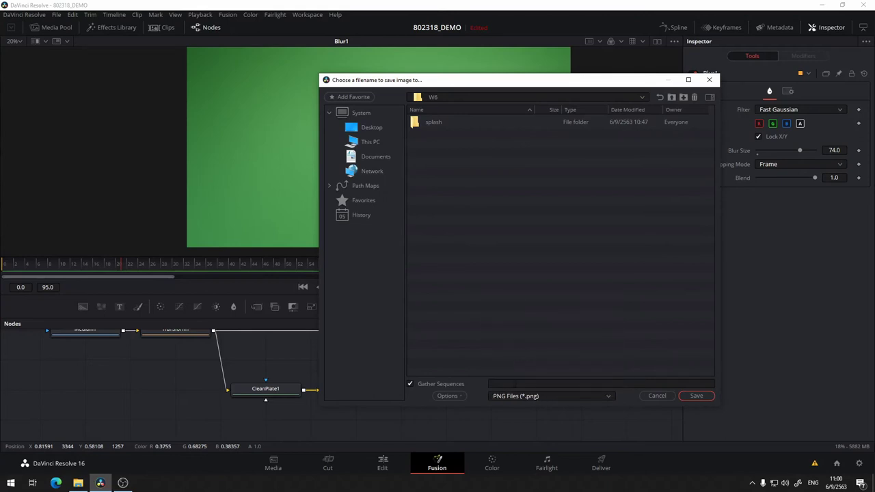
click(519, 395)
click(516, 355)
click(601, 383)
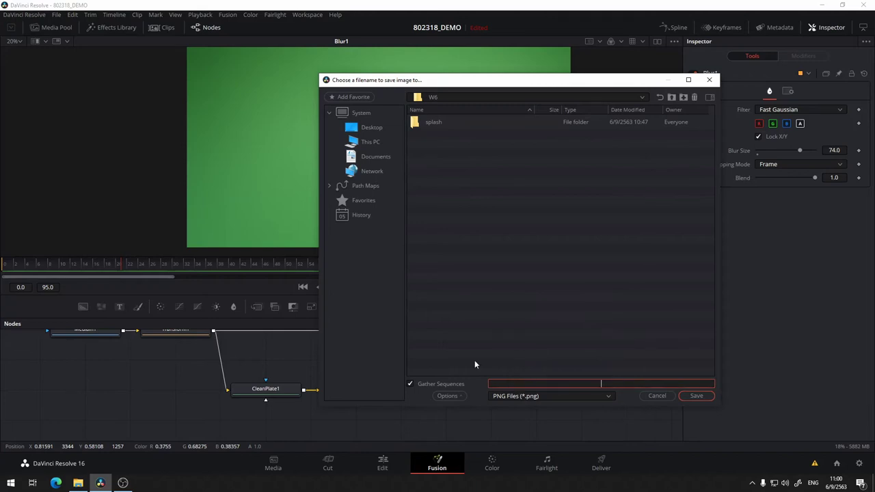
text(clean)
text(put)
key(BackSpace)
key(BackSpace)
text(late)
Save the image, dismissing the free-version limitation notice after each of two attempts
click(697, 396)
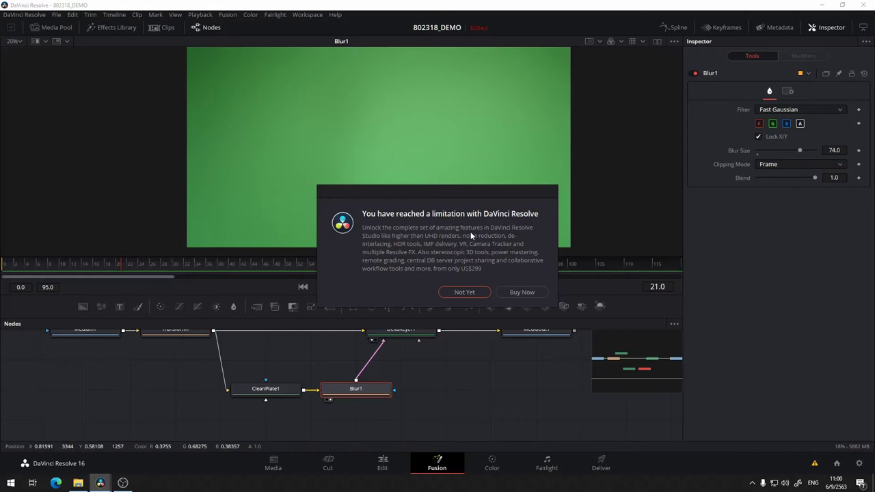
click(464, 292)
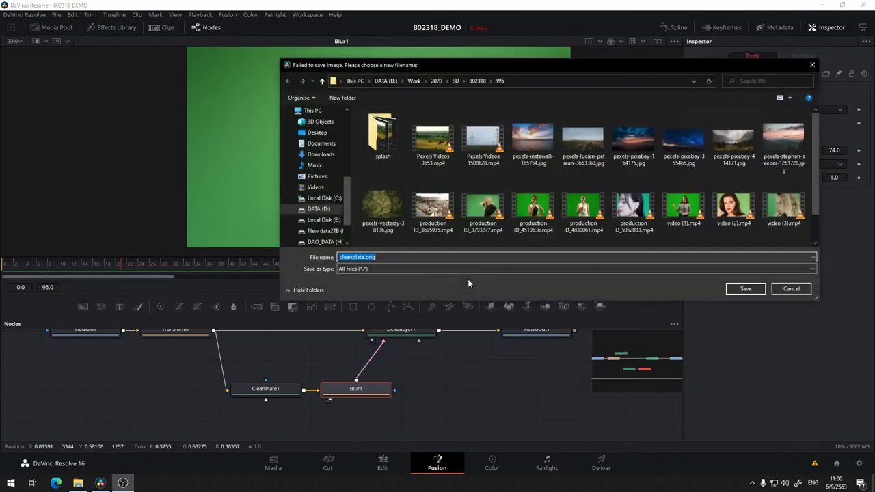
click(742, 288)
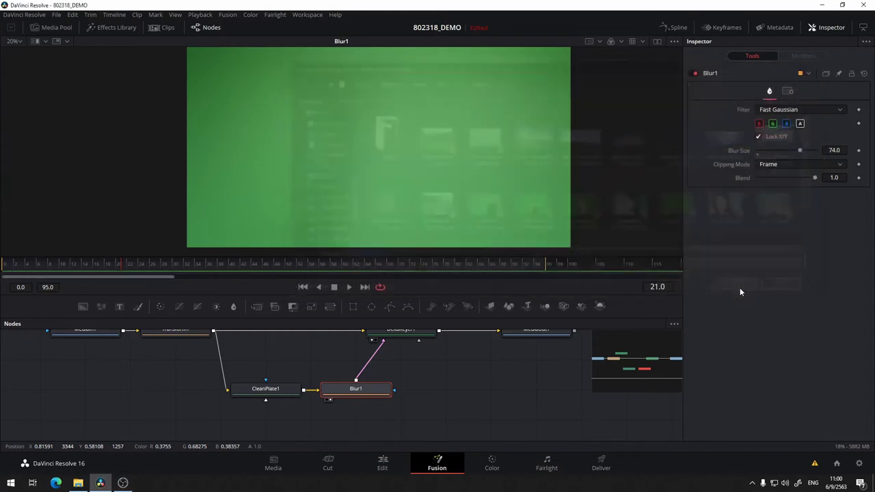
click(464, 292)
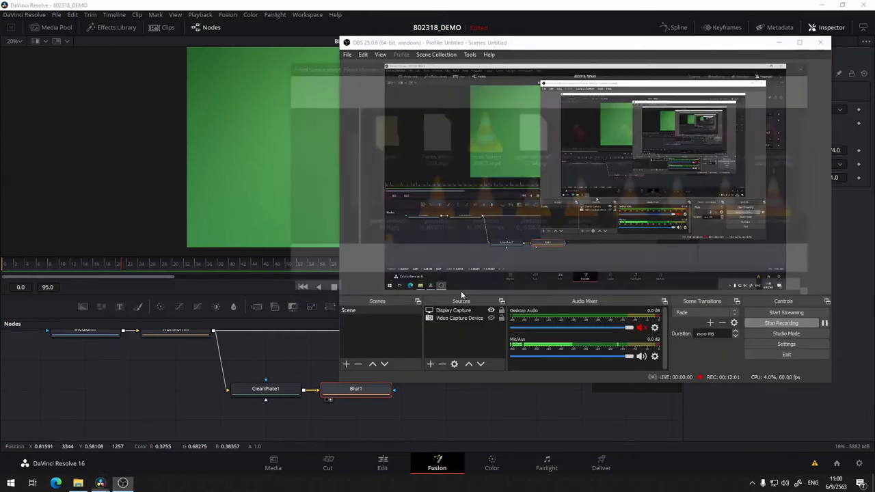
Move Blur1 under DeltaKeyer1, view DeltaKeyer1's alpha matte, and load its settings
click(548, 409)
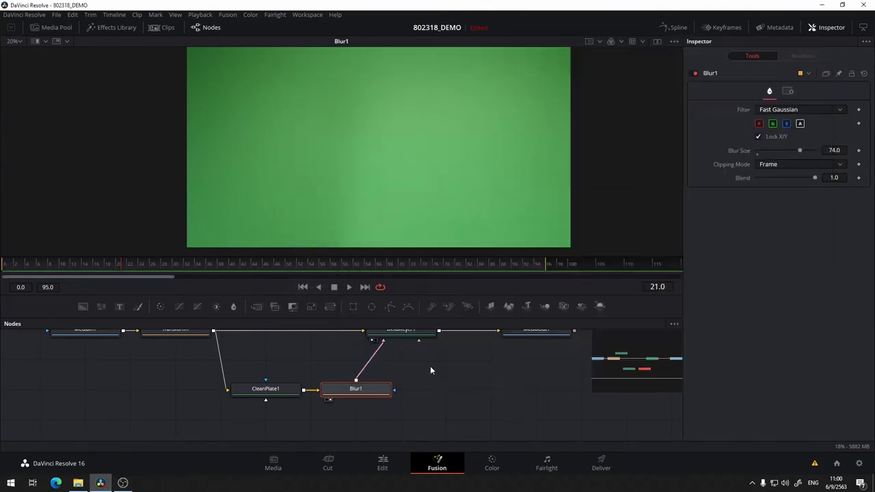
drag(323, 424, 370, 425)
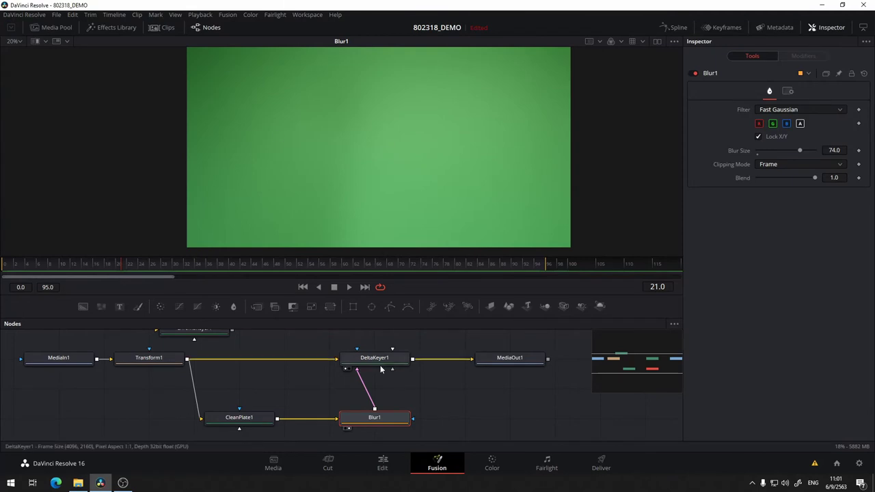
drag(435, 396, 455, 418)
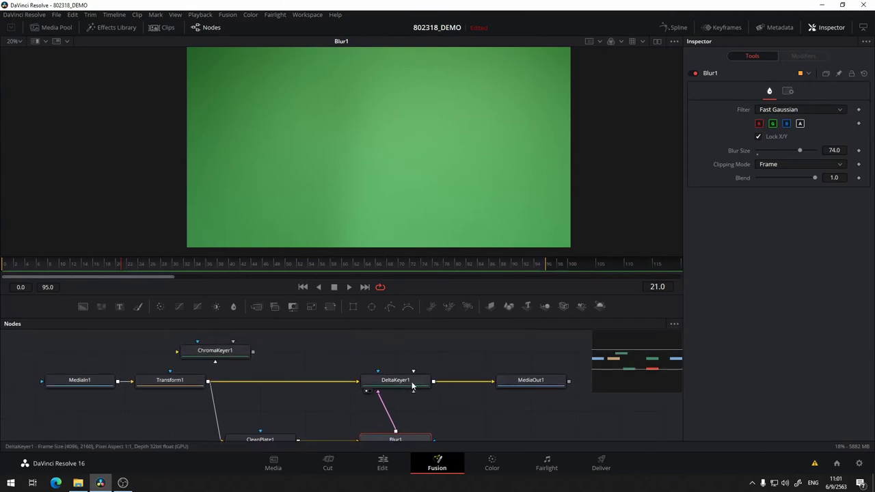
key(1)
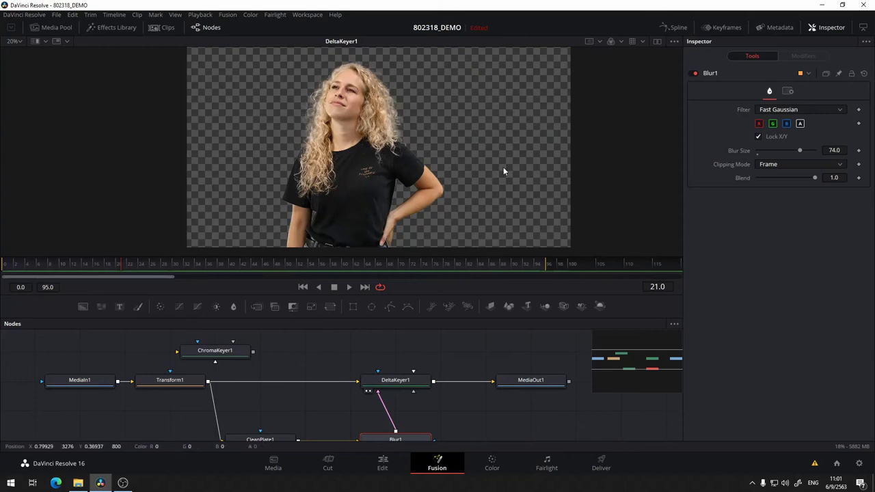
key(a)
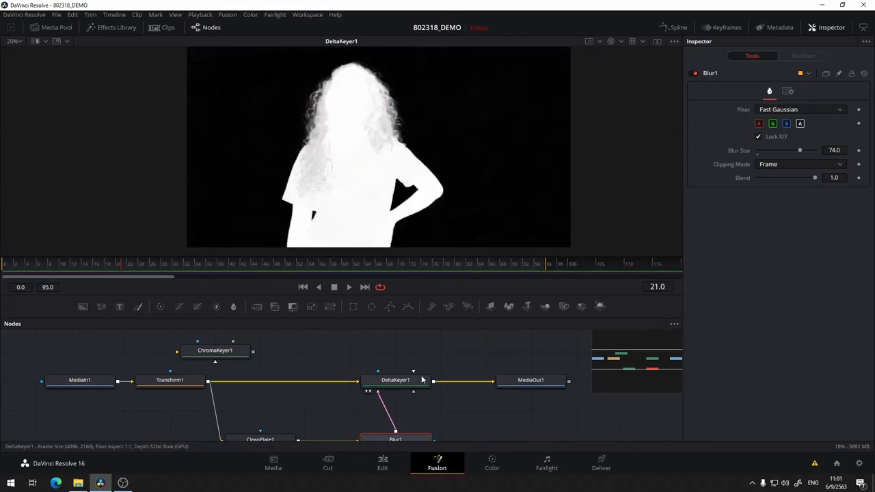
click(387, 381)
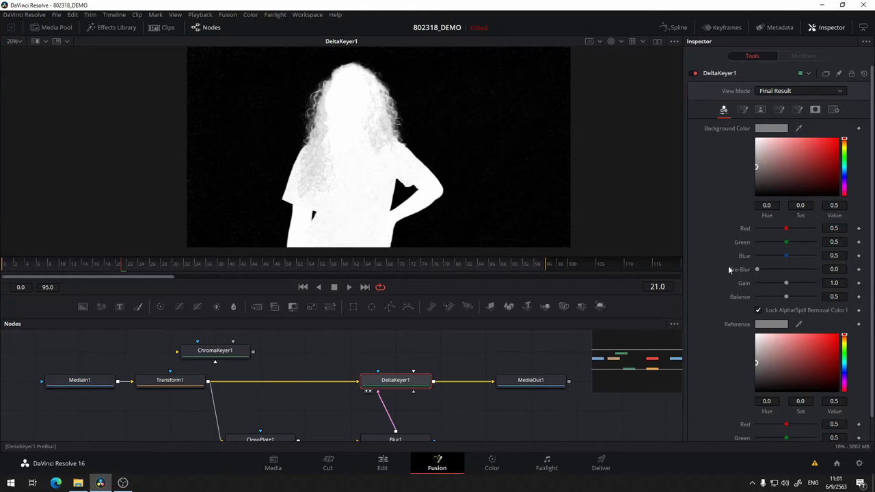
mouse_move(757, 269)
mouse_down()
mouse_move(800, 286)
mouse_move(789, 286)
mouse_up()
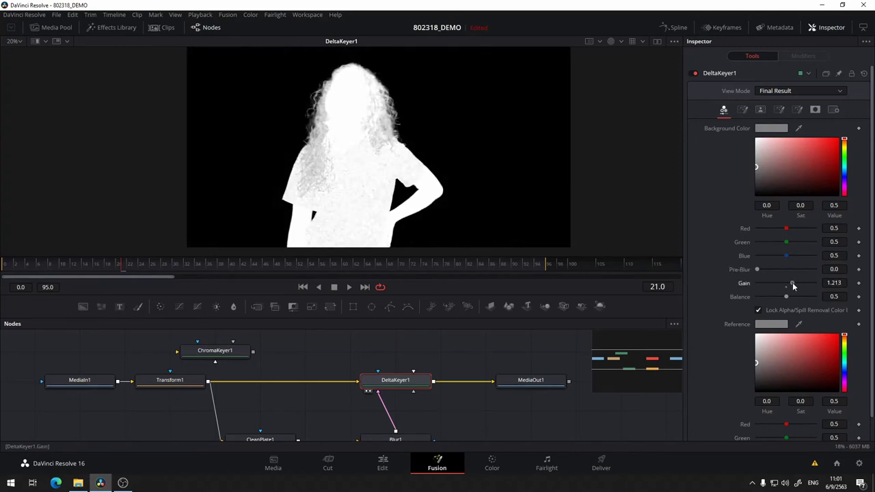
double_click(787, 286)
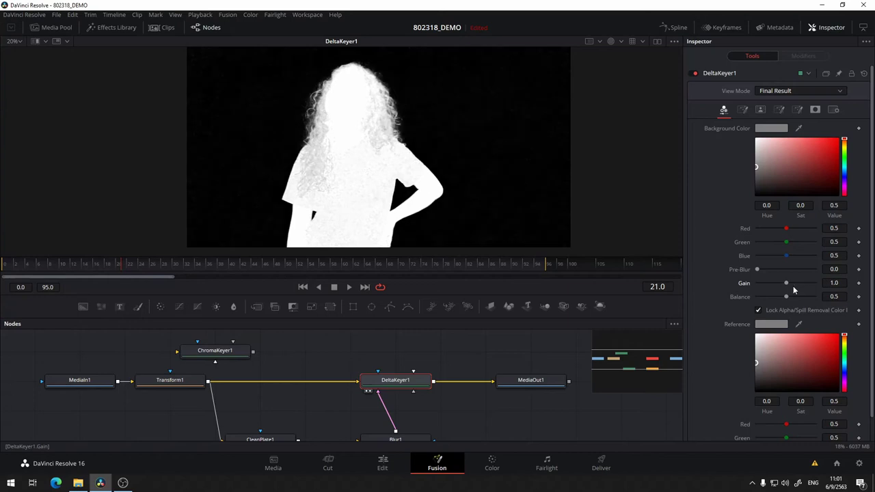
drag(785, 296, 777, 295)
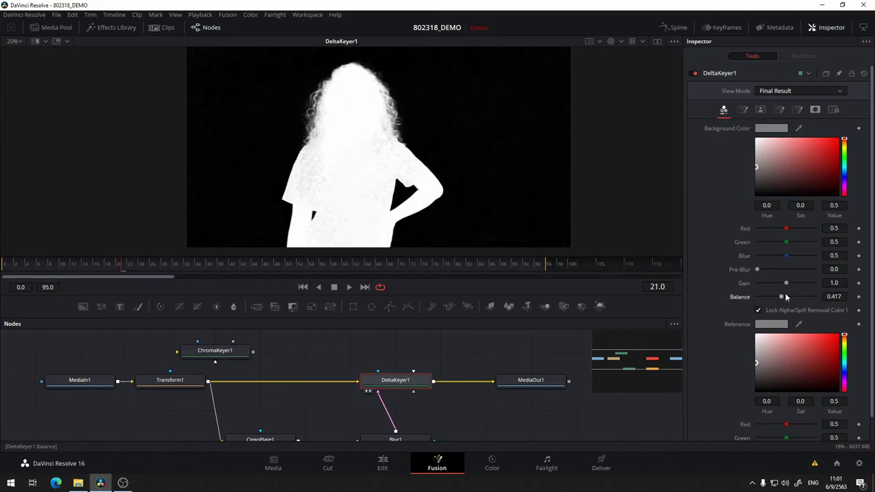
double_click(785, 294)
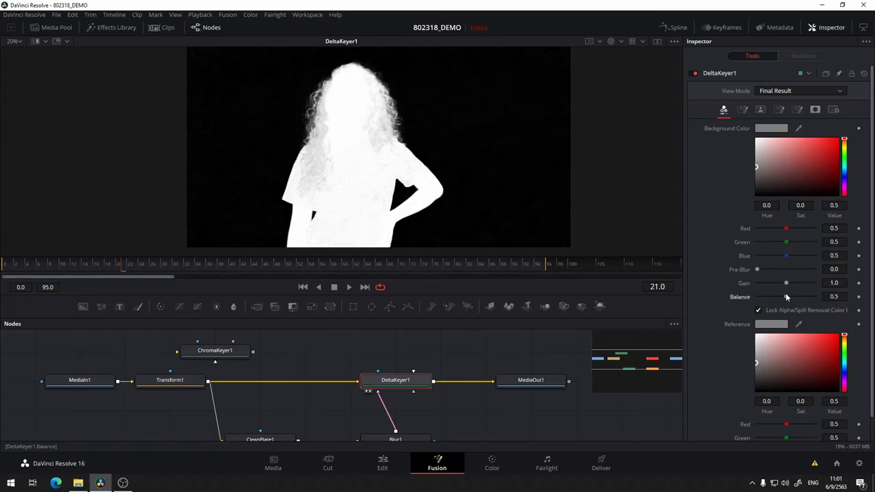
click(742, 111)
Set DeltaKeyer1's matte Threshold Low to 0.061 and High to 0.794, checking colour and alpha
click(760, 110)
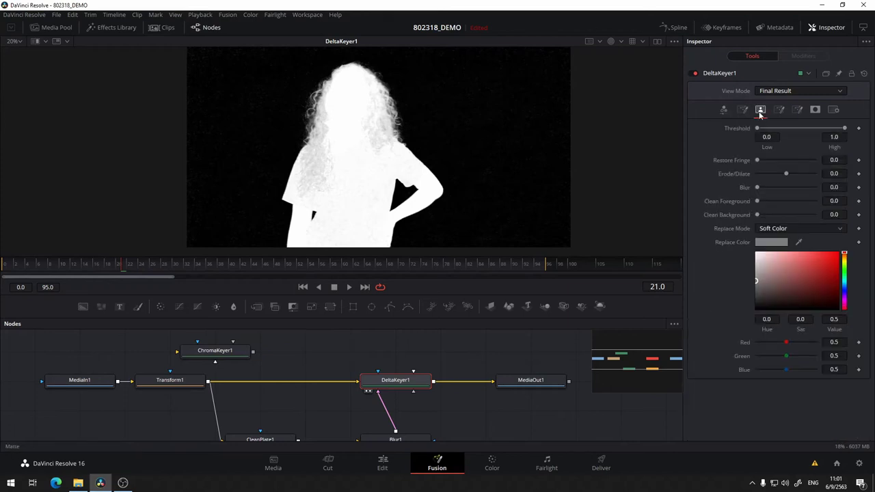
click(742, 110)
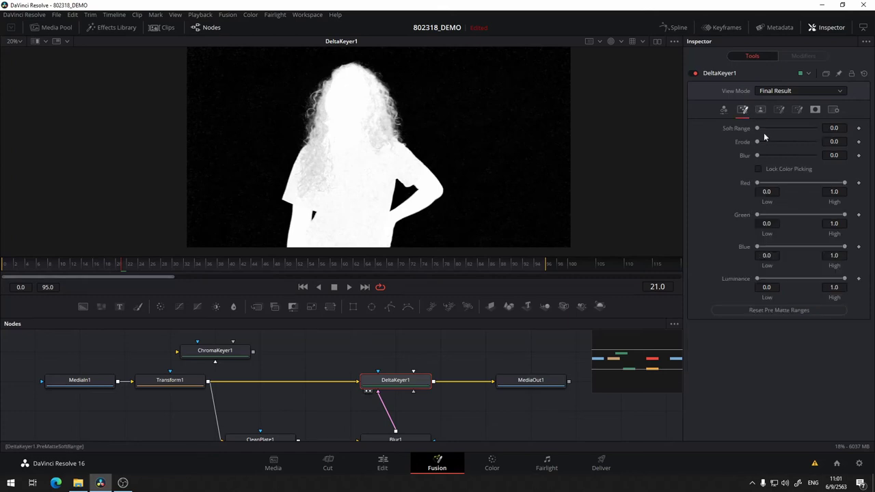
click(760, 110)
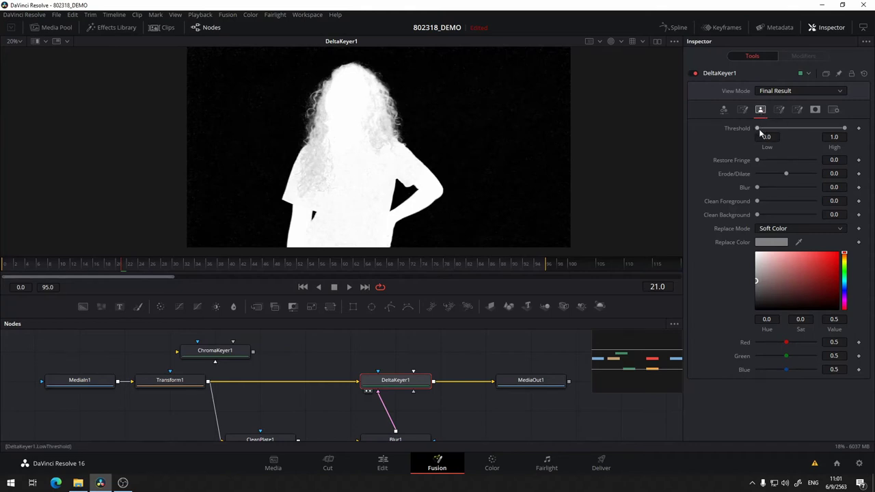
drag(758, 128, 763, 129)
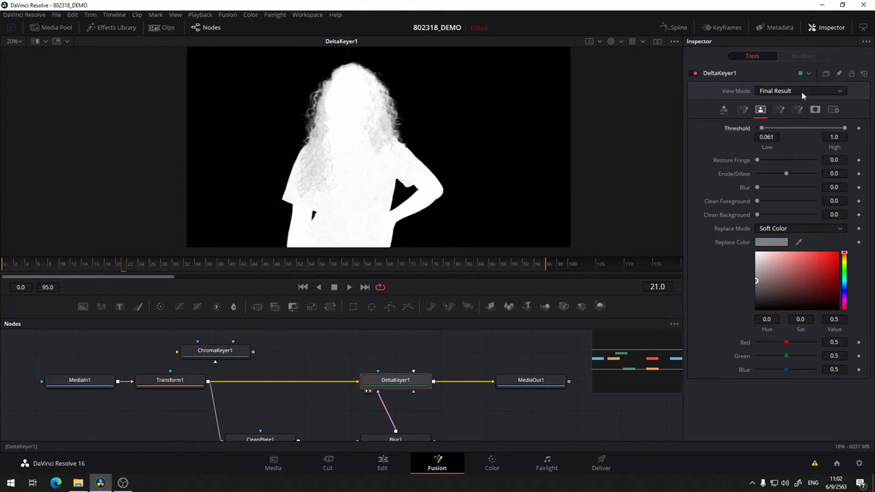
drag(845, 129, 829, 129)
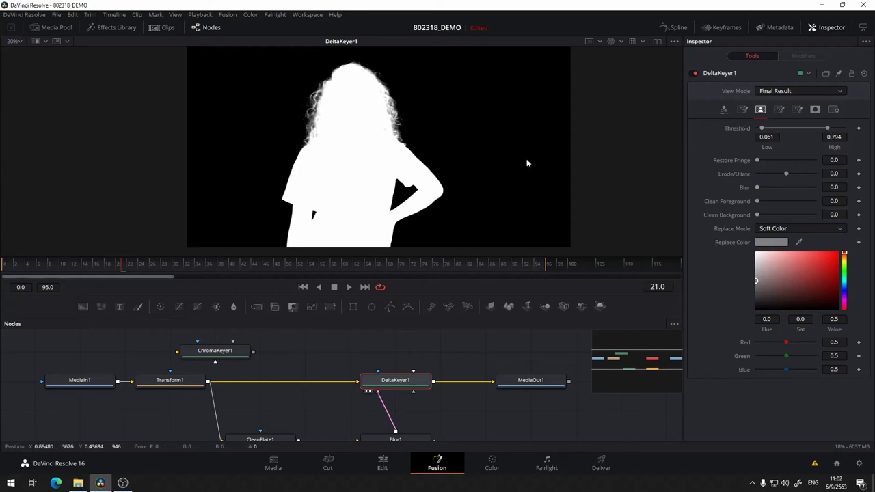
key(c)
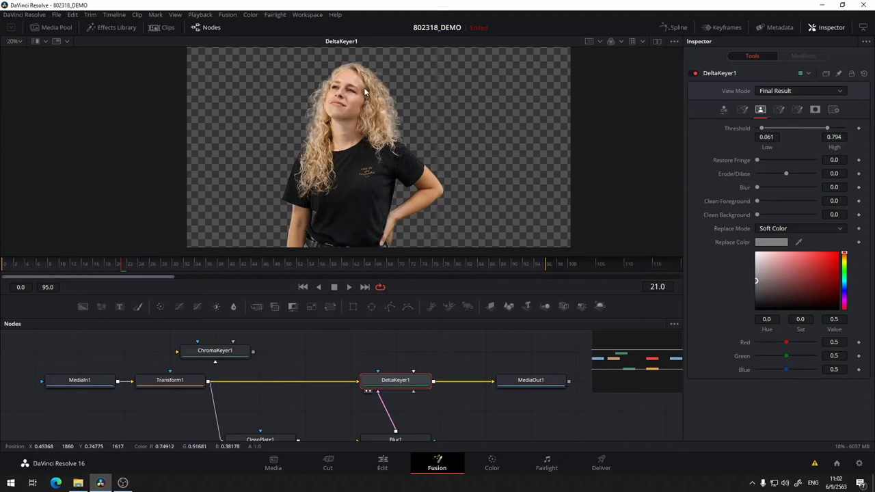
key(a)
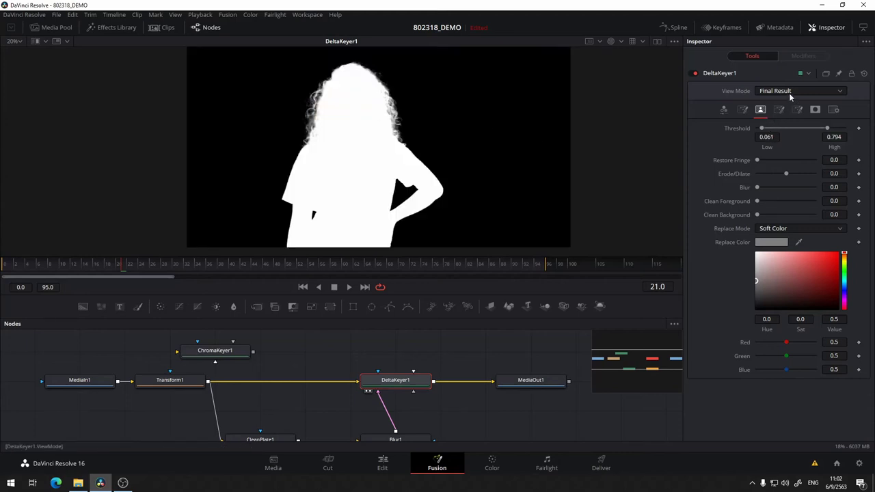
Switch DeltaKeyer1 to Status view, lower Threshold High to 0.739 and raise Threshold Low
click(791, 90)
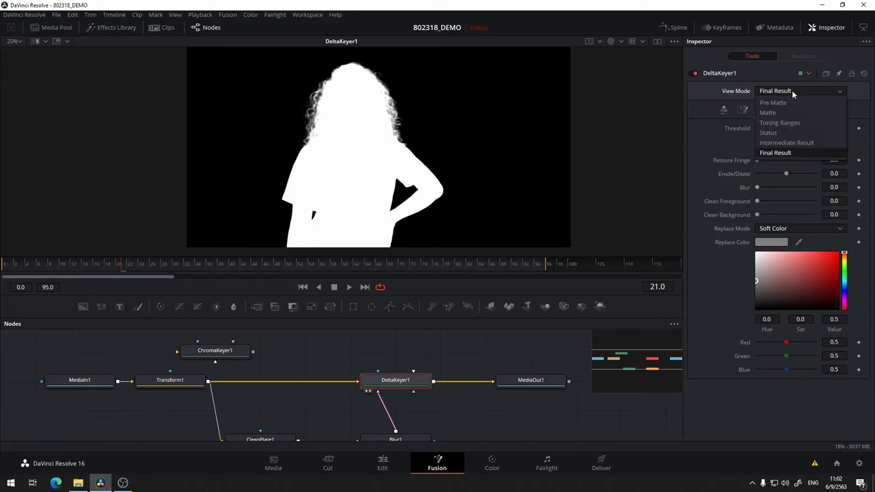
click(768, 133)
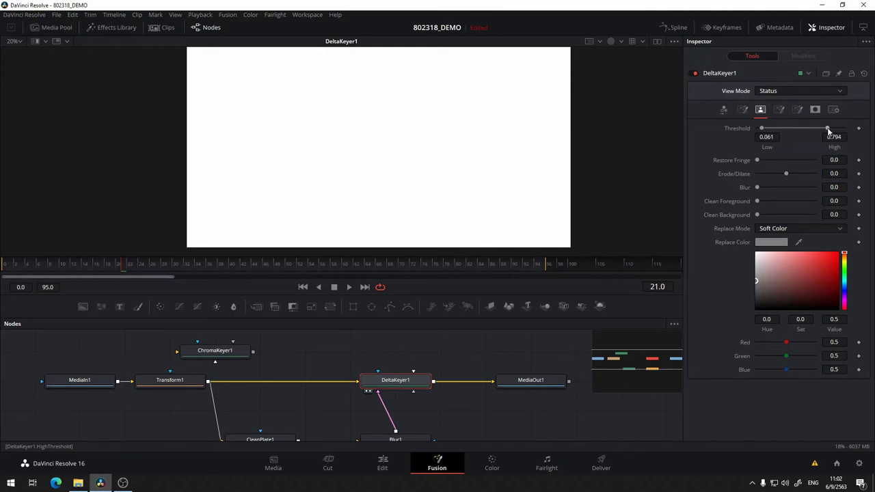
drag(828, 130, 819, 131)
drag(761, 128, 784, 129)
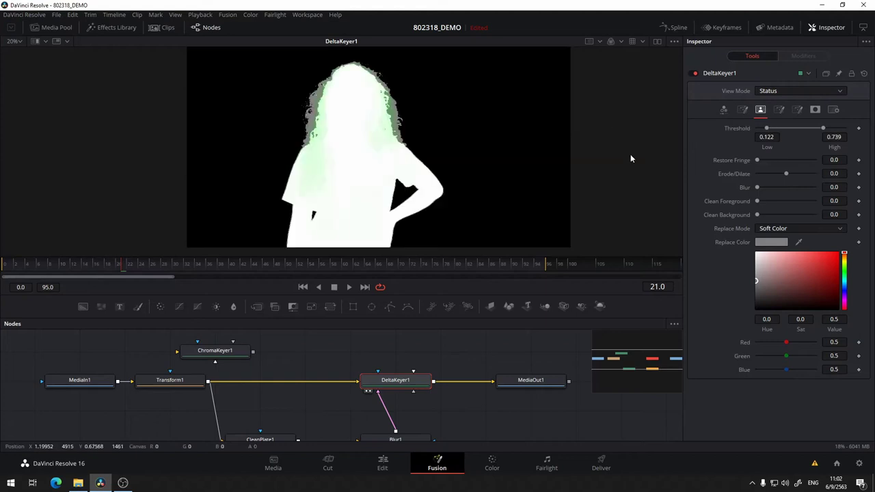
drag(766, 130, 768, 131)
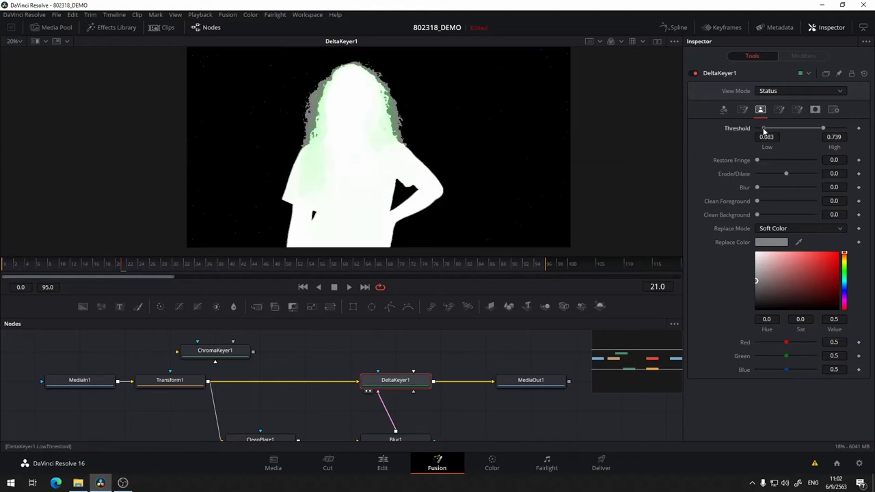
After comparing the Matte view, narrow the Threshold to 0.189 low and 0.6 high
click(768, 91)
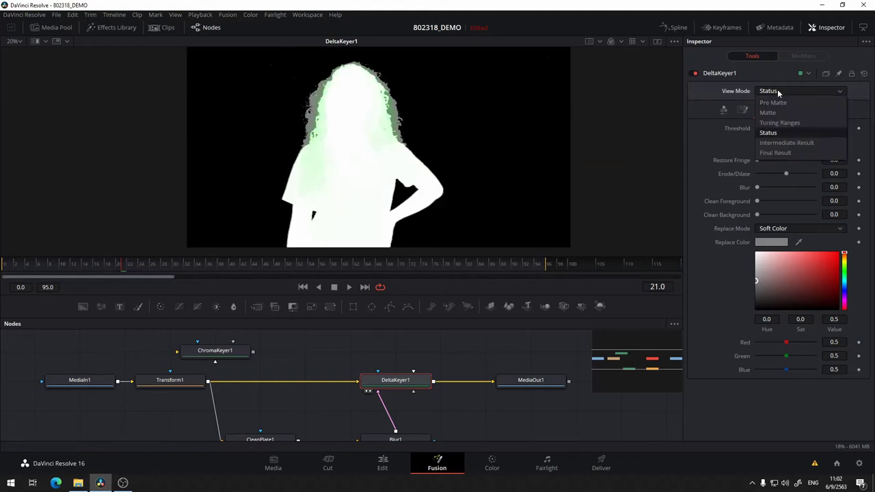
click(769, 113)
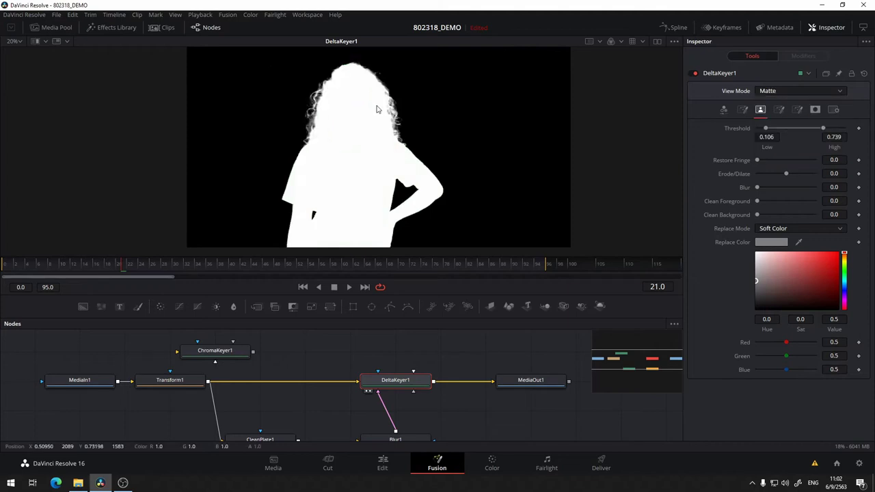
click(786, 91)
click(769, 133)
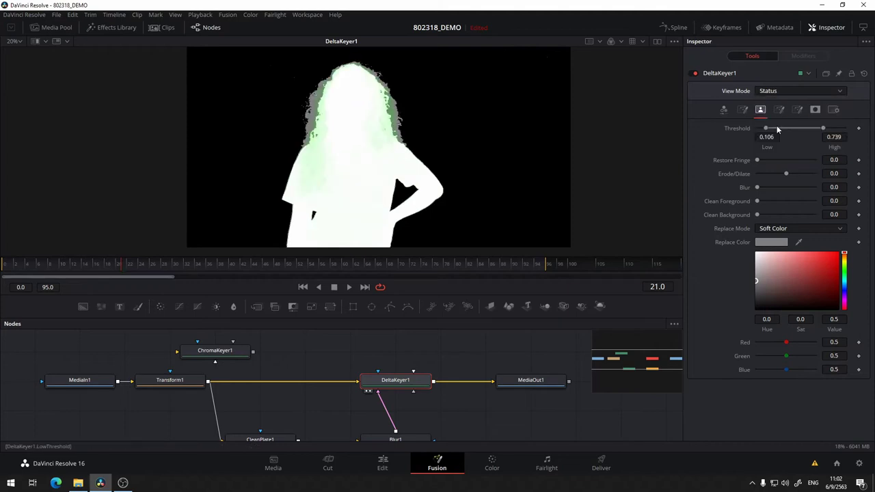
drag(766, 129, 768, 129)
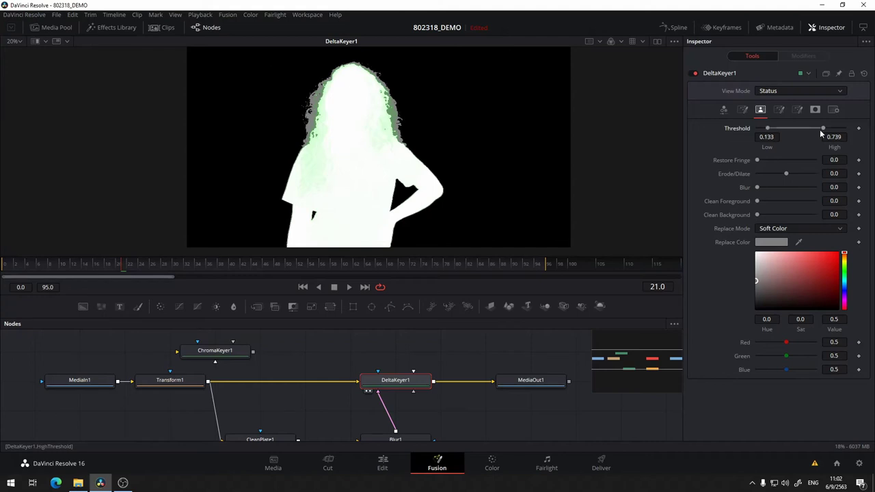
mouse_move(823, 129)
mouse_down()
mouse_move(838, 130)
mouse_move(822, 130)
mouse_up()
drag(823, 132, 773, 128)
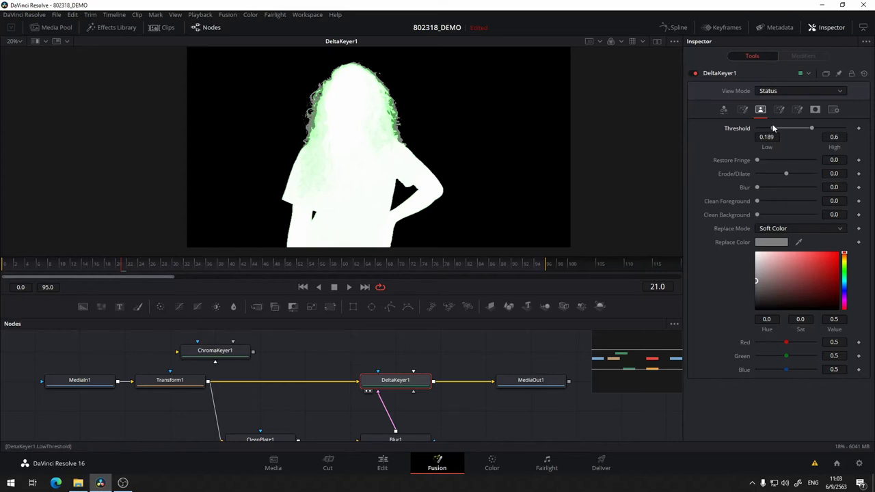
Compare Matte and Final Result views while shifting DeltaKeyer1's Threshold range higher, high end near 0.6
click(787, 91)
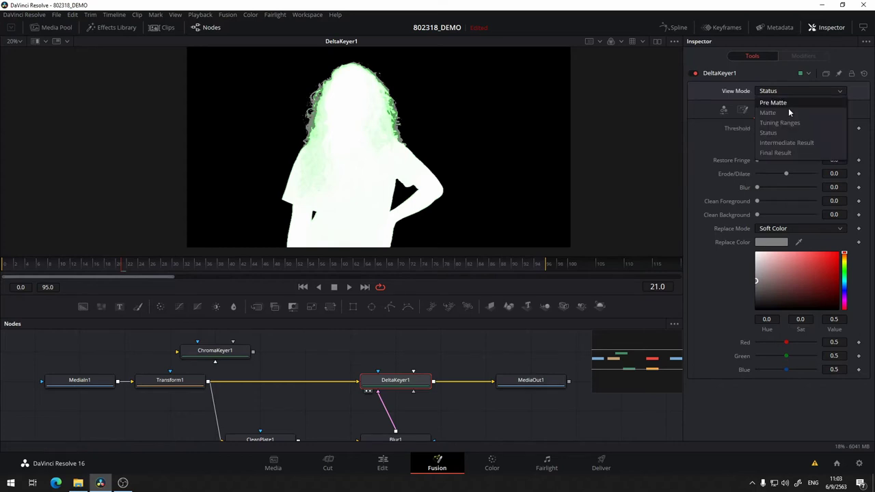
click(788, 111)
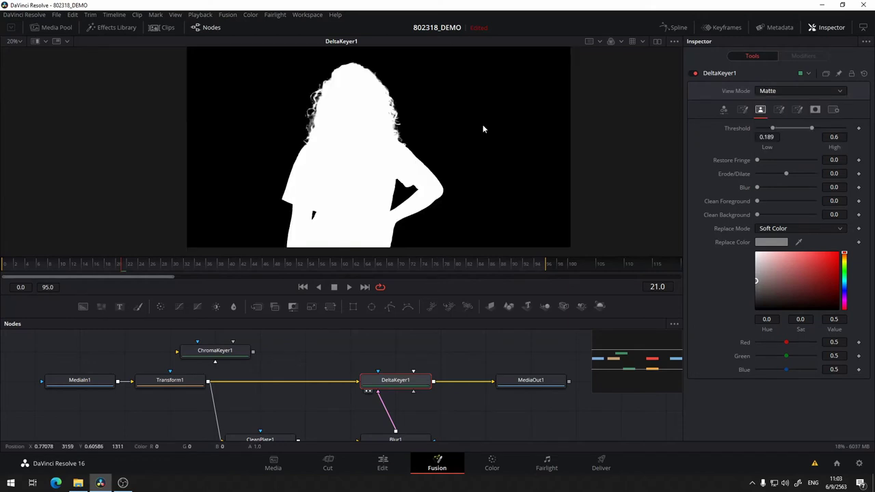
click(803, 92)
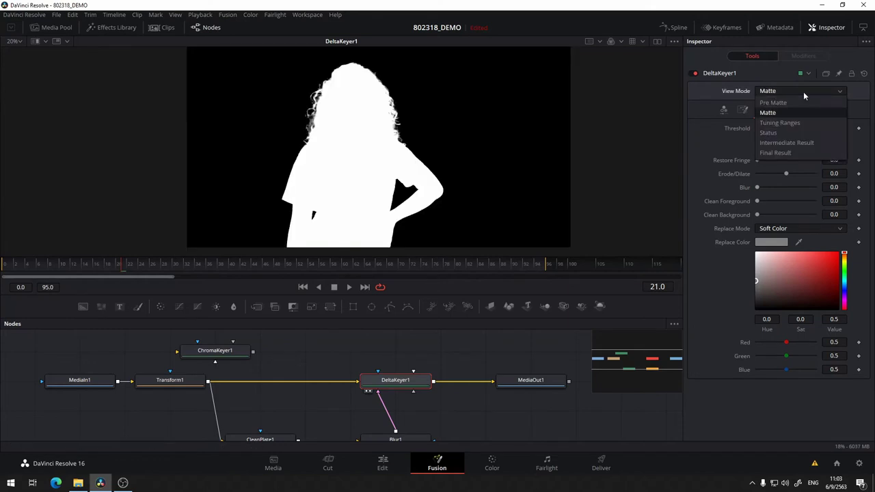
click(775, 153)
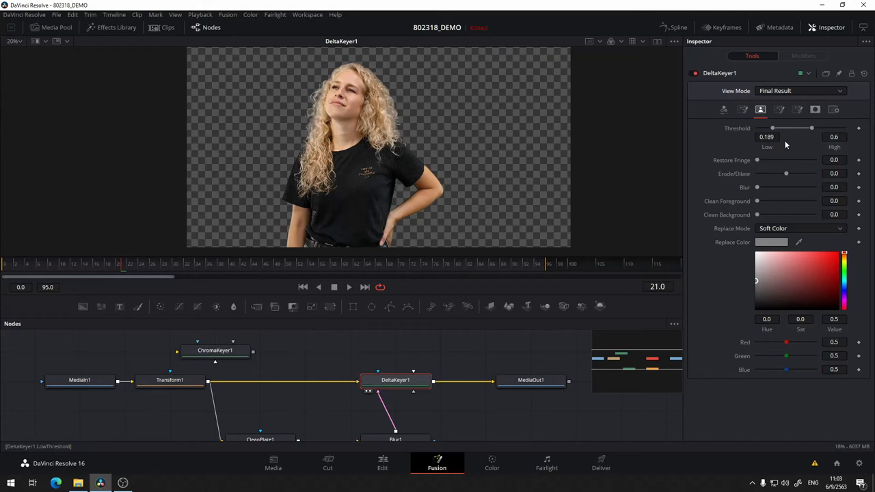
drag(784, 130, 814, 128)
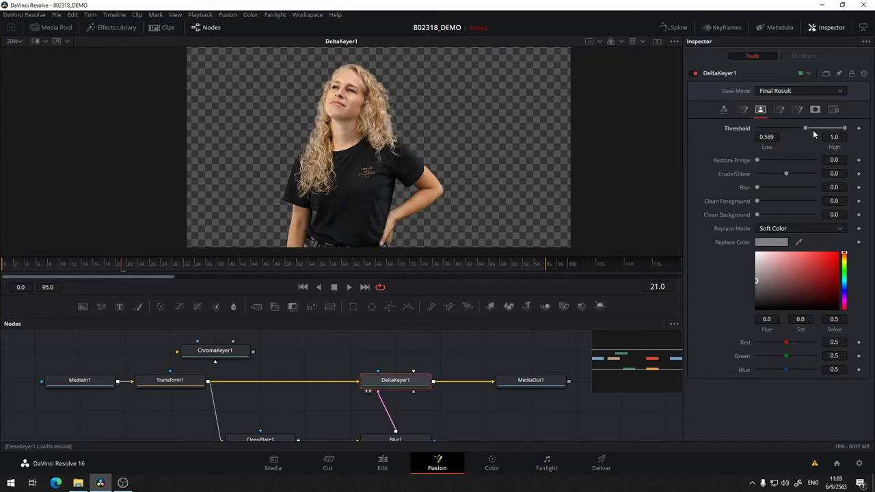
mouse_move(816, 128)
mouse_down()
mouse_move(767, 129)
mouse_move(835, 130)
mouse_up()
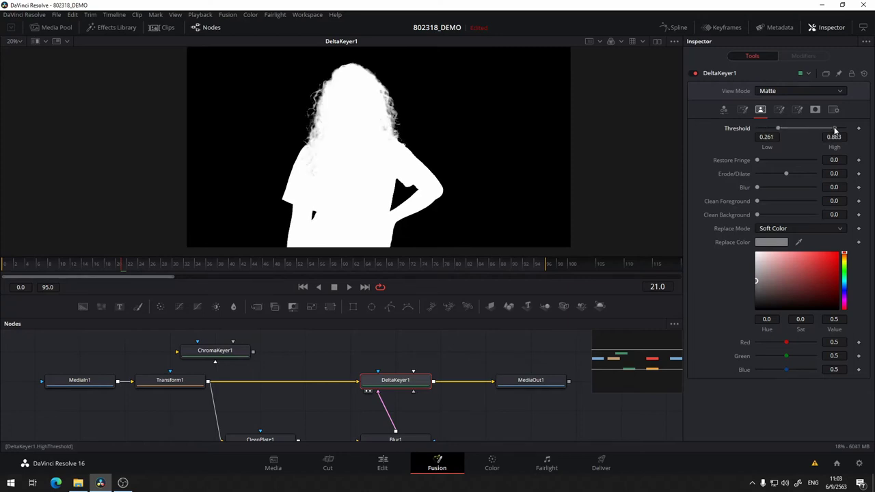
Fine-tune the high Threshold in Status view, then return to the Final Result view
click(786, 91)
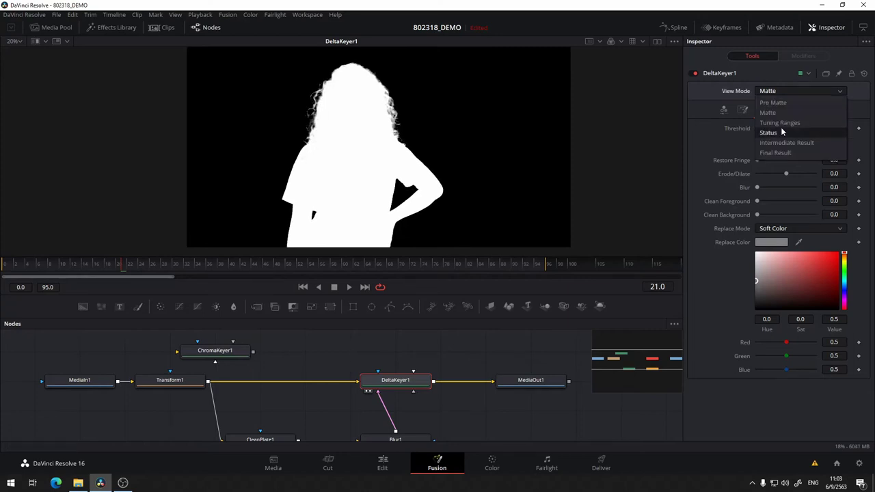
click(782, 132)
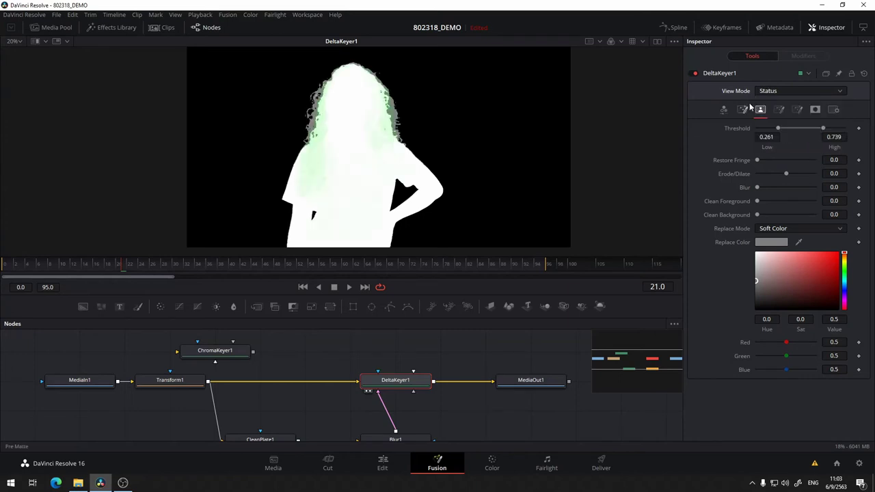
mouse_move(823, 128)
mouse_down()
mouse_move(767, 129)
mouse_move(827, 130)
mouse_move(816, 129)
mouse_up()
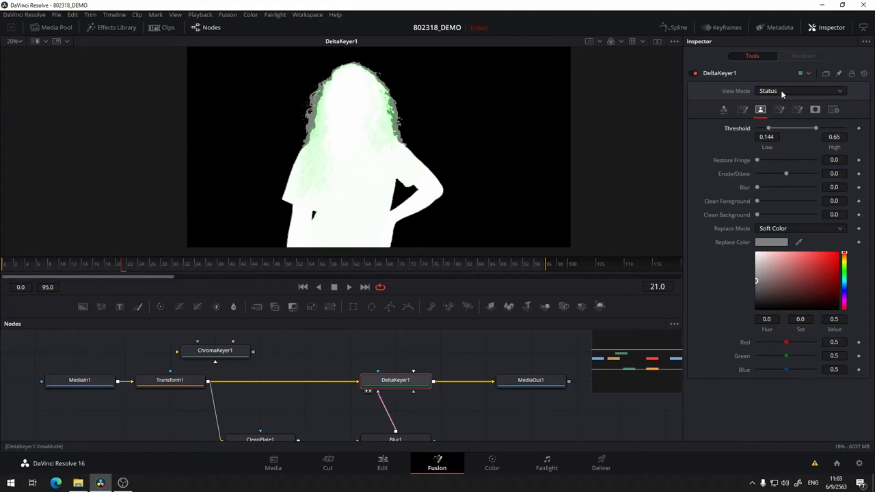
click(783, 91)
click(779, 104)
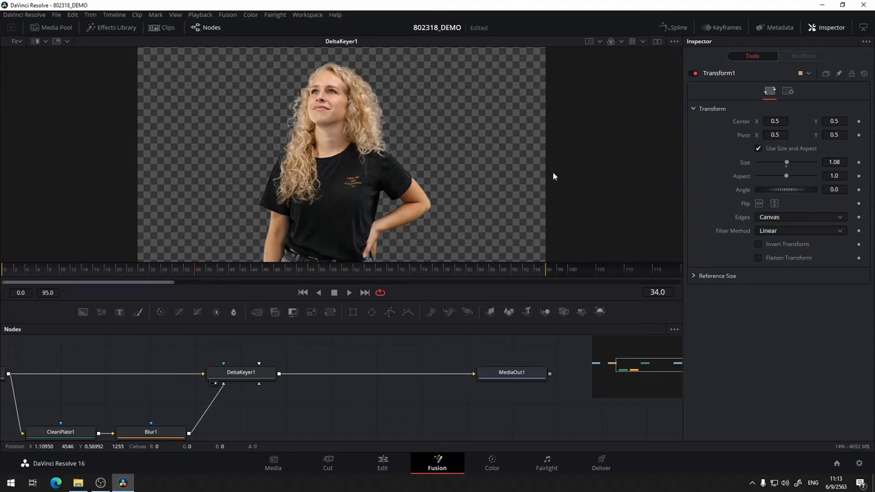
Check the key's alpha channel, return to colour, and save the project
key(a)
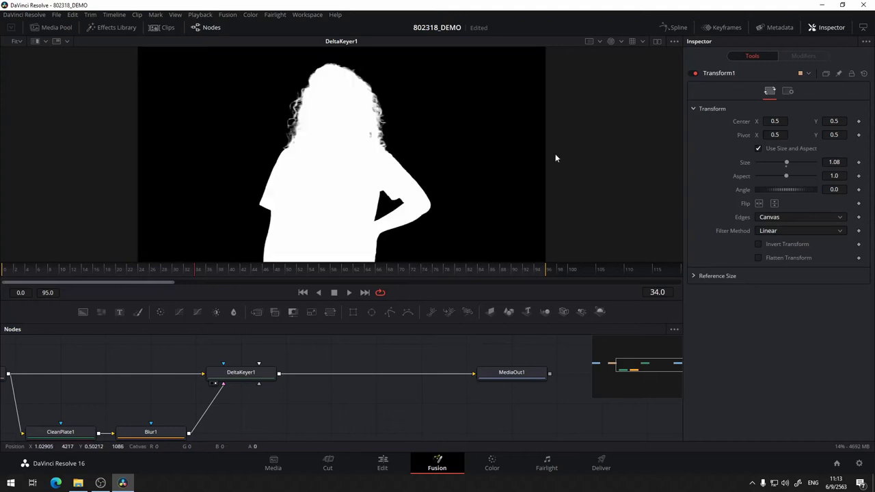
key(c)
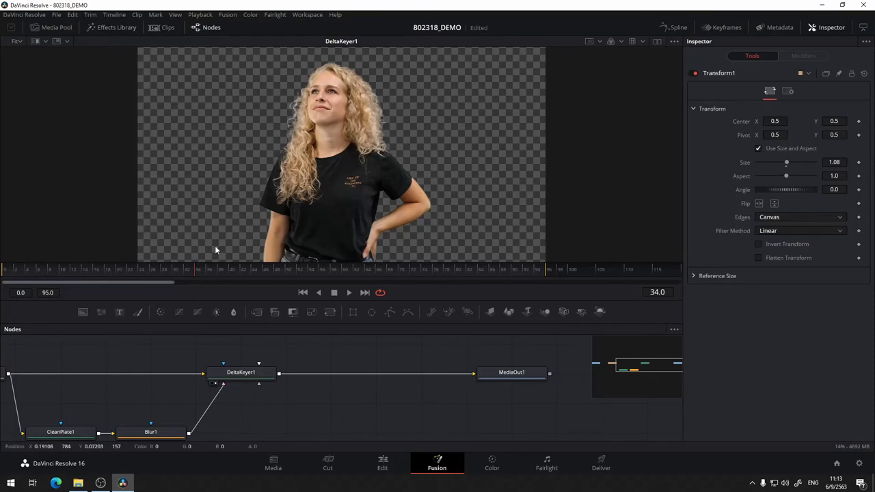
key(ctrl+s)
Add the mountain image pexels-pixabay-414171.jpg from the Media Pool as a MediaIn2 node
click(45, 30)
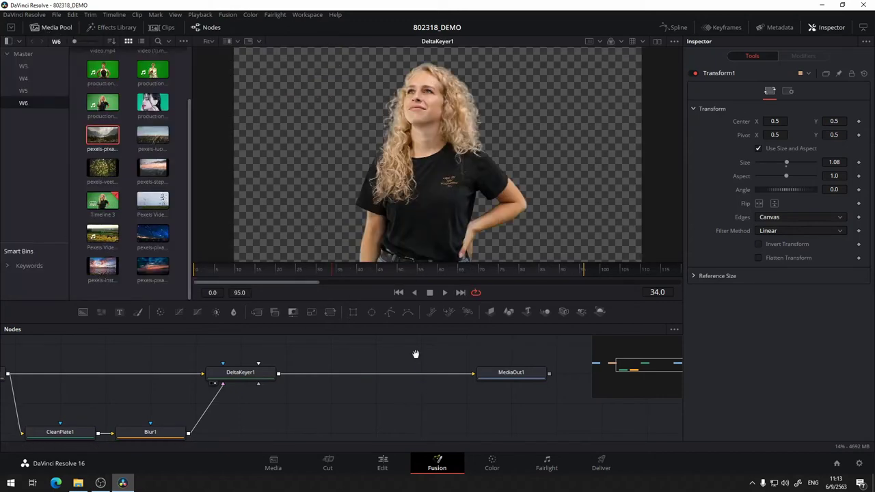
drag(416, 353, 381, 397)
drag(102, 140, 342, 357)
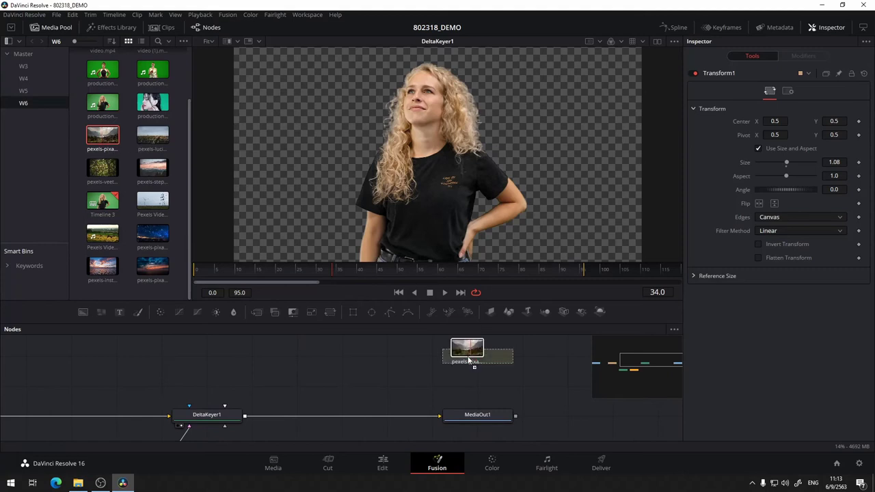
scroll(410, 345, down, 2)
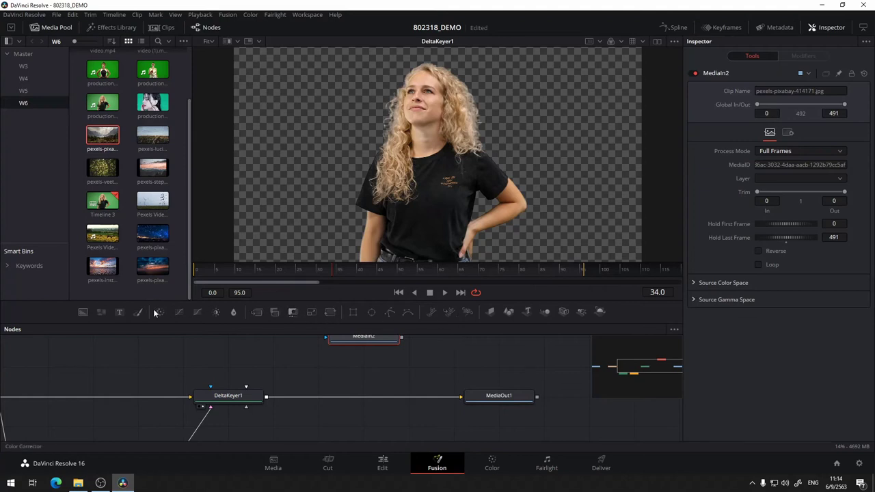
Insert a Merge1 node between DeltaKeyer1 and MediaOut1
click(258, 313)
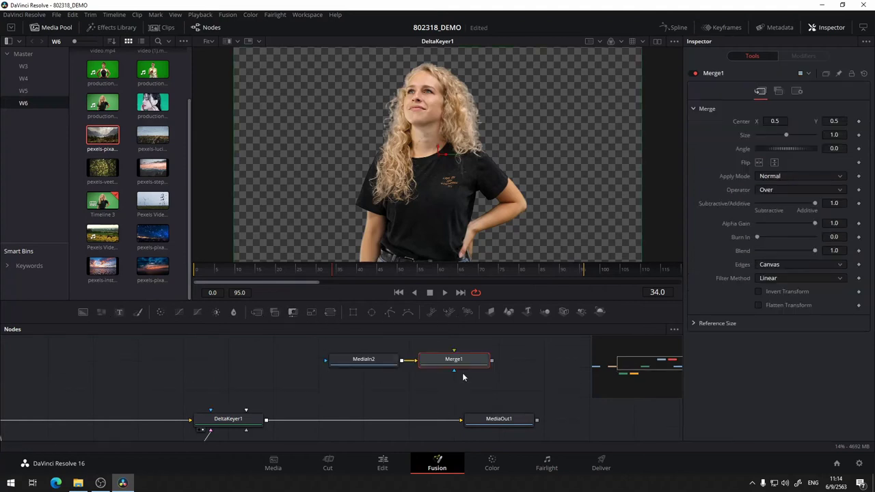
drag(454, 361, 409, 387)
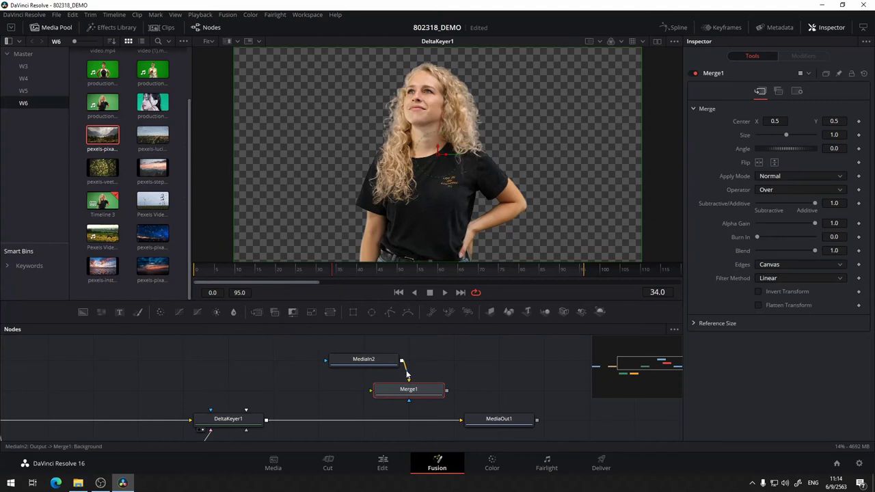
scroll(472, 362, down, 3)
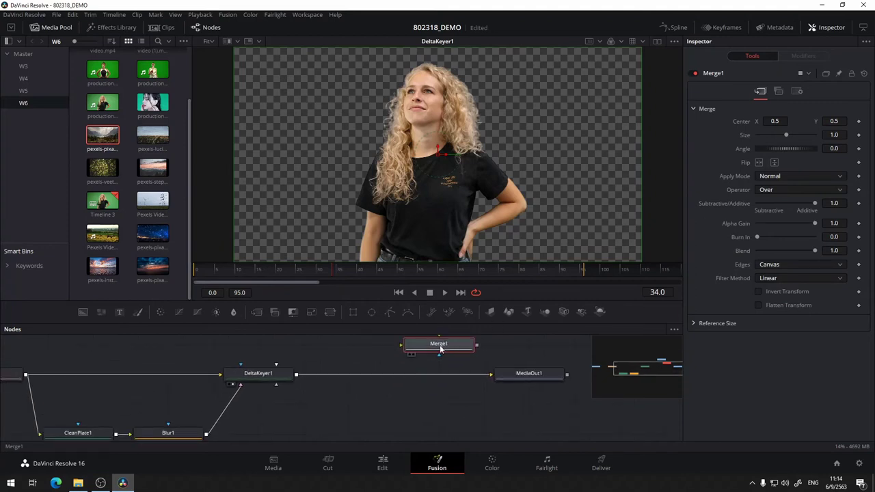
drag(443, 346, 398, 374)
scroll(451, 377, up, 1)
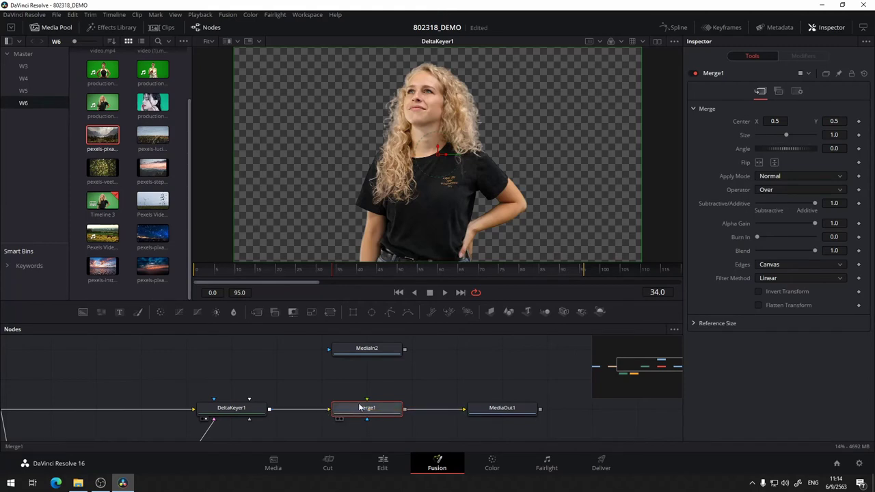
mouse_move(369, 409)
mouse_down()
mouse_move(375, 380)
mouse_move(369, 408)
mouse_up()
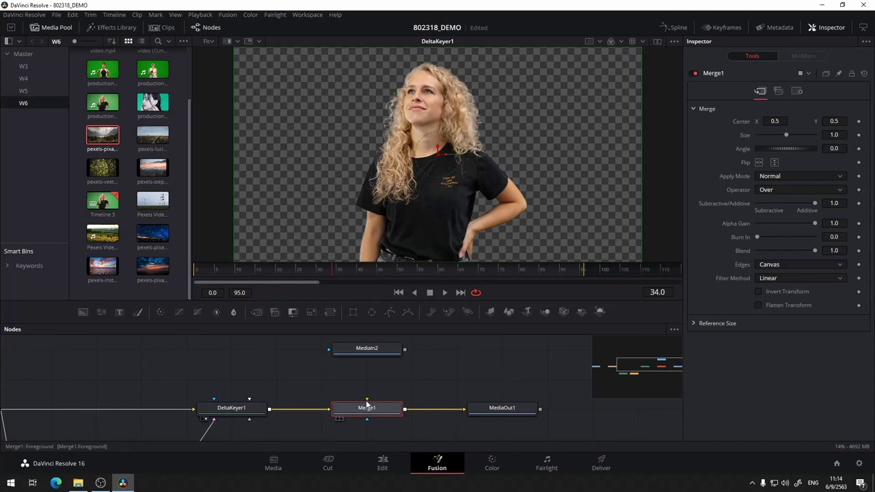
Make the woman Merge1's foreground, MediaIn2 its background, and view the composite
key(ctrl+t)
drag(367, 401, 404, 354)
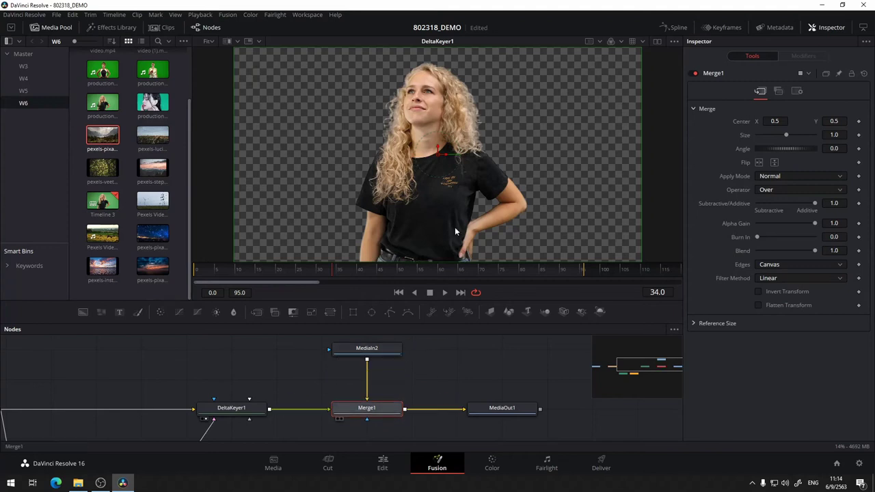
key(1)
mouse_move(582, 169)
mouse_down()
mouse_move(549, 175)
mouse_move(589, 160)
mouse_up()
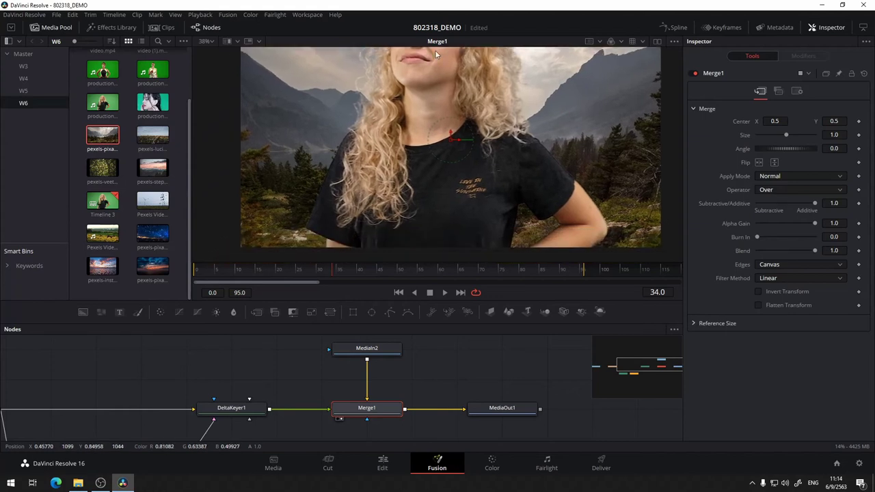
Shift MediaIn1 and Transform1 left and add a Resize node after Transform1
scroll(507, 113, right, 3)
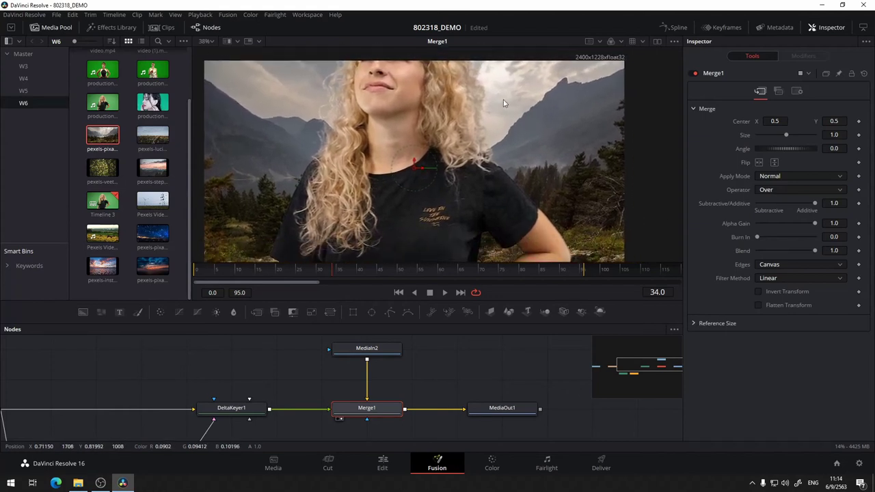
scroll(214, 424, left, 10)
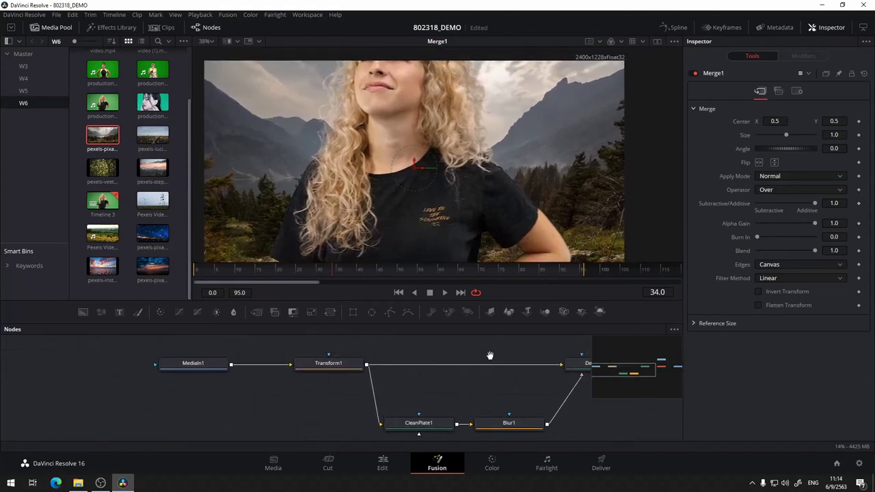
drag(204, 381, 69, 389)
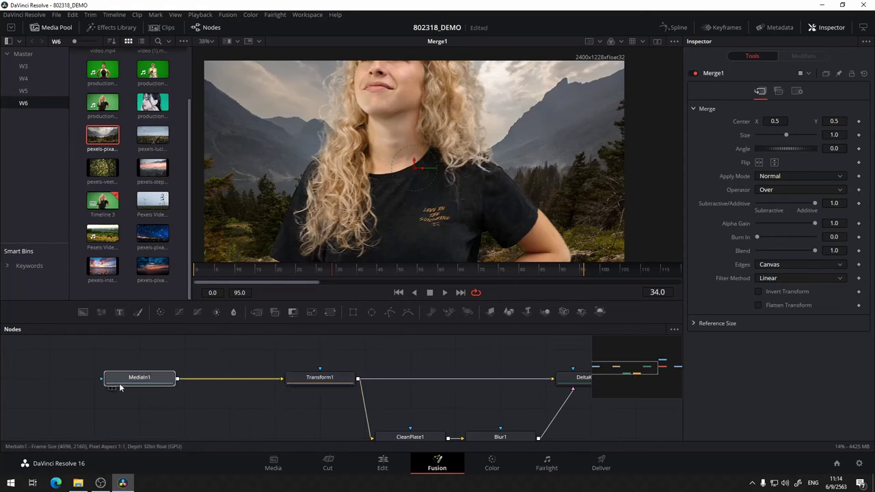
drag(320, 380, 187, 387)
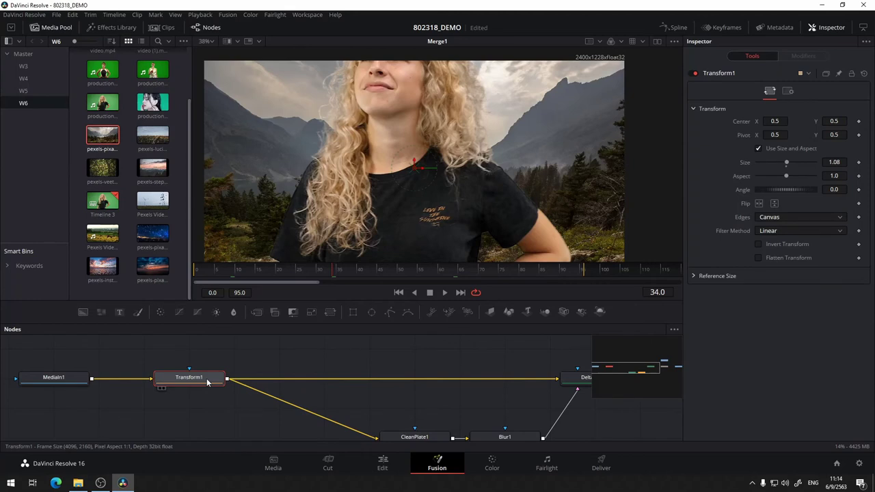
key(shift+space)
text(res)
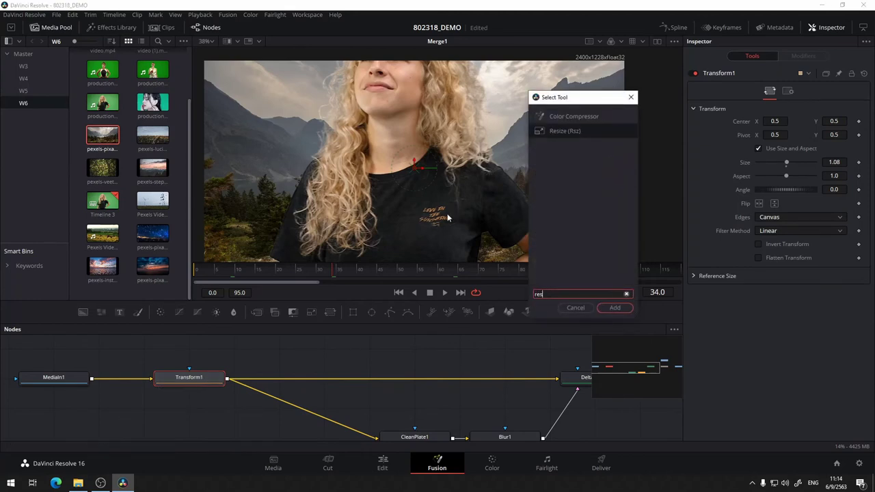
text(Resize)
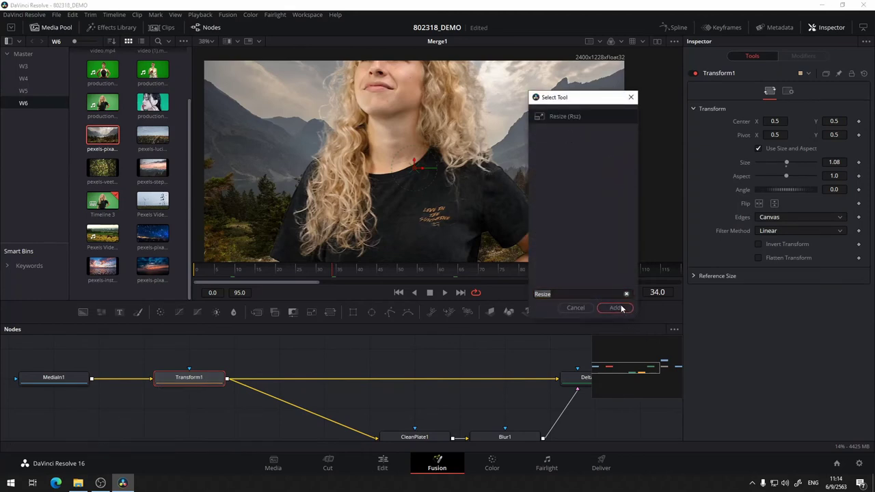
click(615, 307)
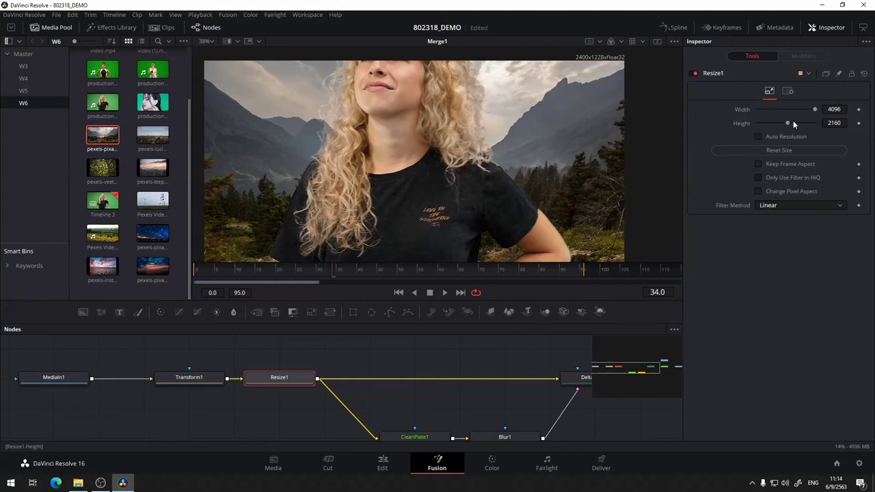
Set Resize1 to 1920 width with Keep Frame Aspect, giving 1013 height
click(763, 136)
click(836, 110)
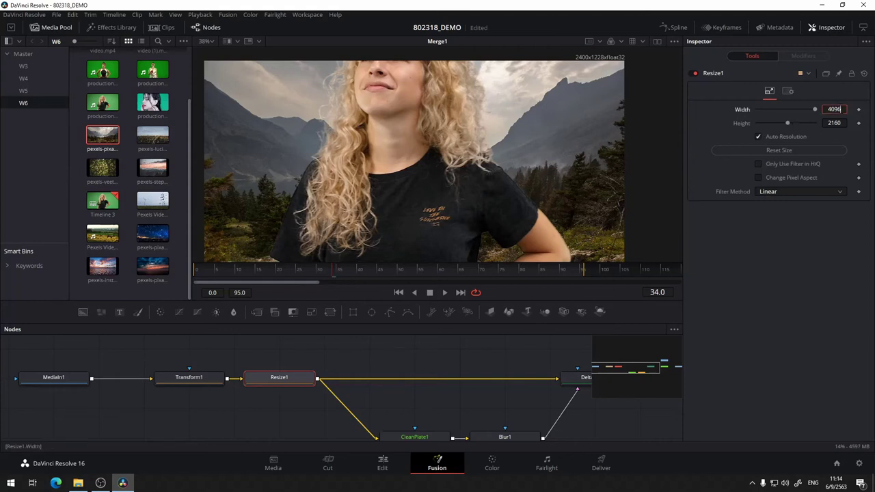
key(Return)
click(757, 137)
click(803, 166)
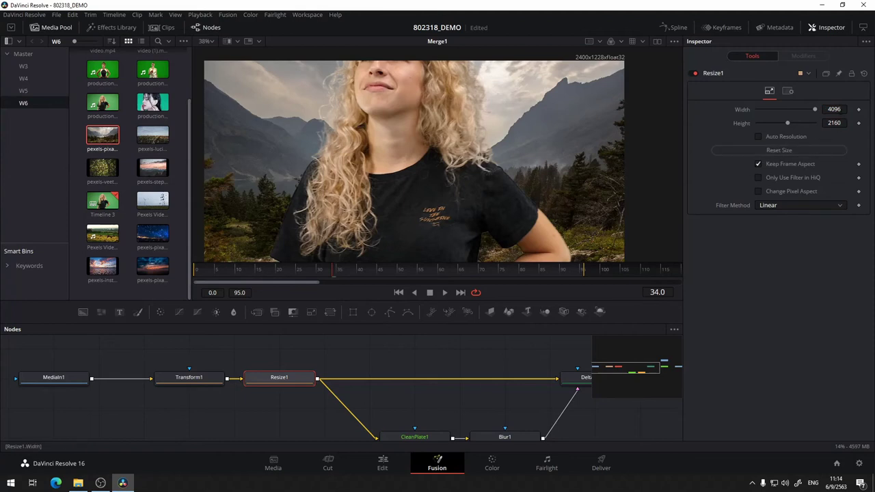
click(834, 109)
text(1920)
key(Return)
key(Tab)
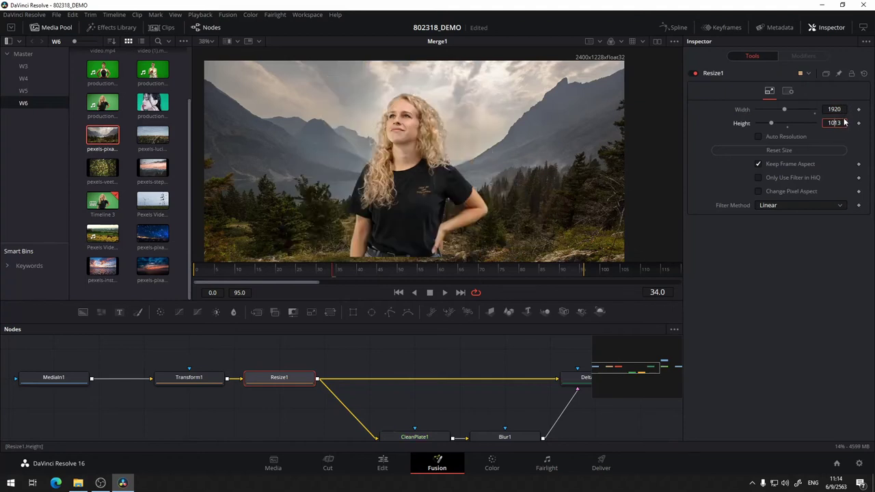
drag(600, 174, 615, 154)
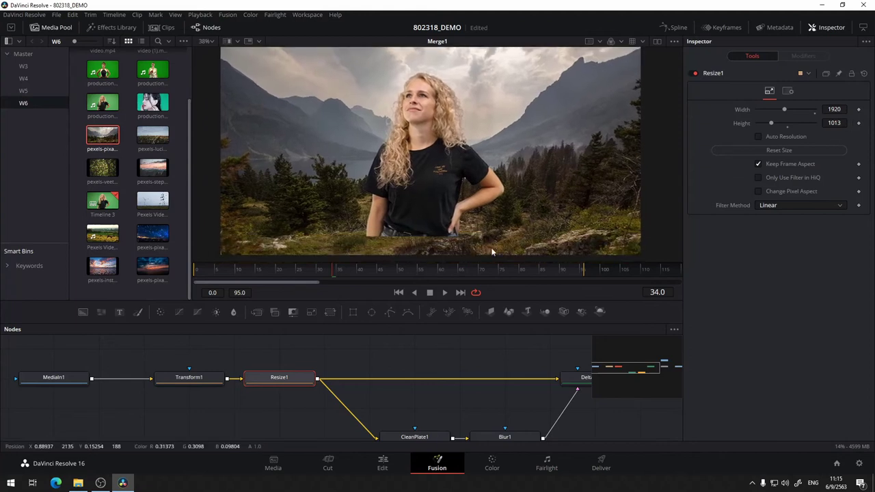
drag(400, 371, 234, 365)
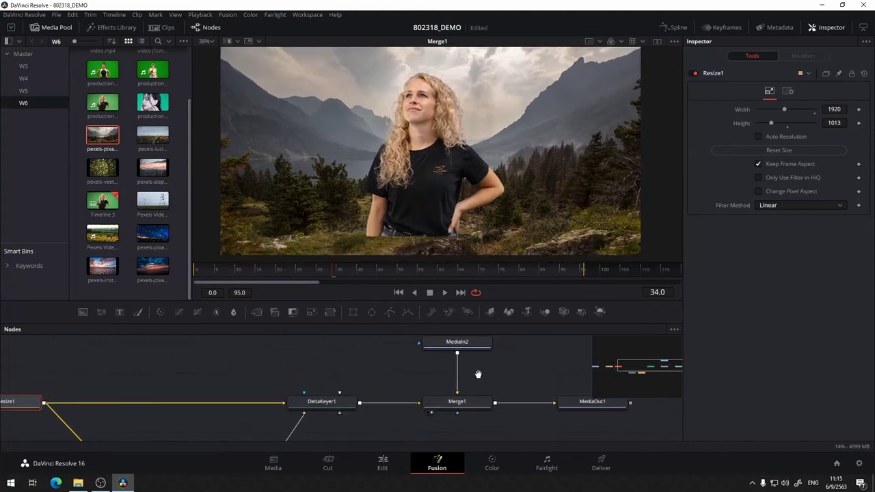
drag(487, 349, 322, 357)
Add a Resize2 node after the MediaIn2 landscape image
click(320, 352)
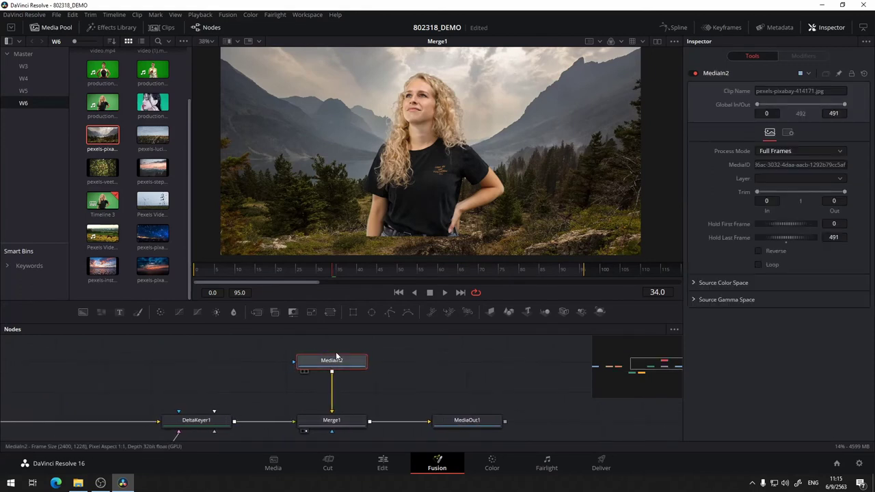
drag(351, 361, 352, 346)
scroll(352, 346, up, 2)
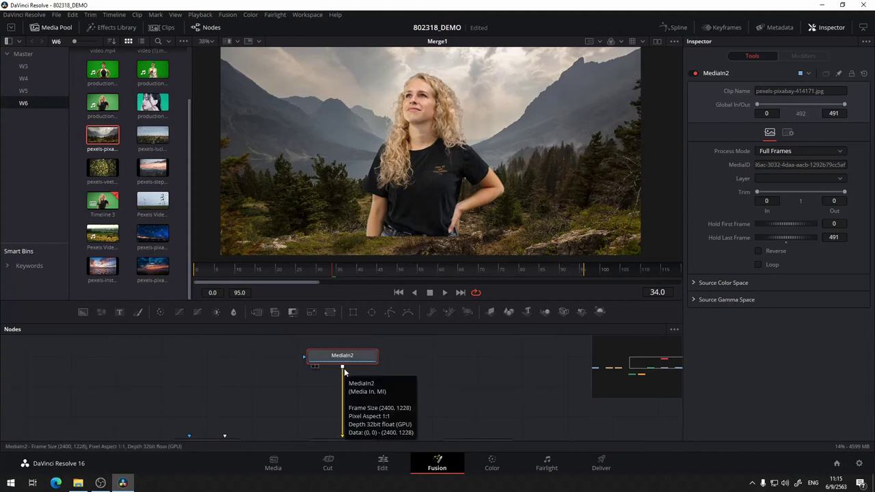
key(shift+space)
text(re)
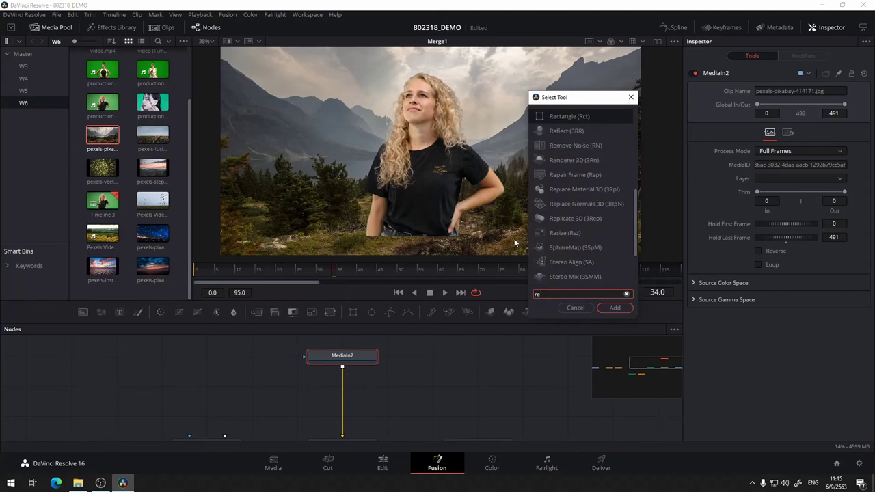
click(578, 233)
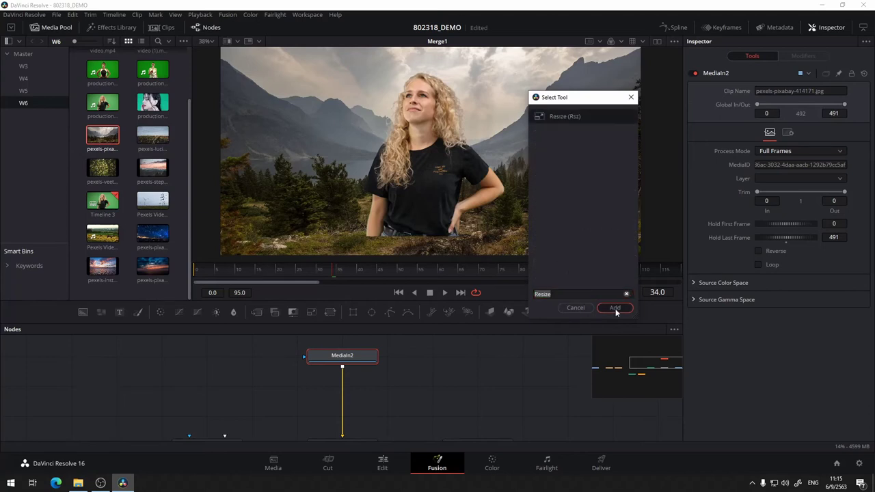
click(615, 308)
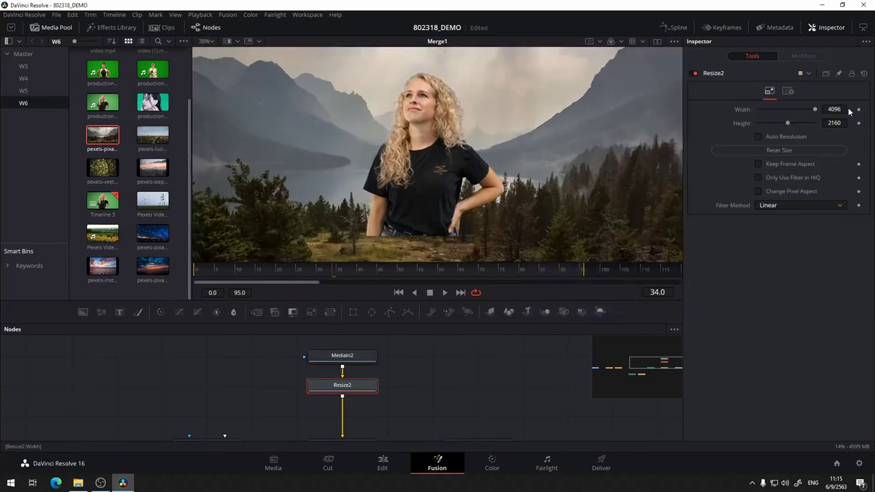
Try Resize2 at 1920 width with Keep Frame Aspect, then raise height to 1194
click(792, 166)
click(837, 109)
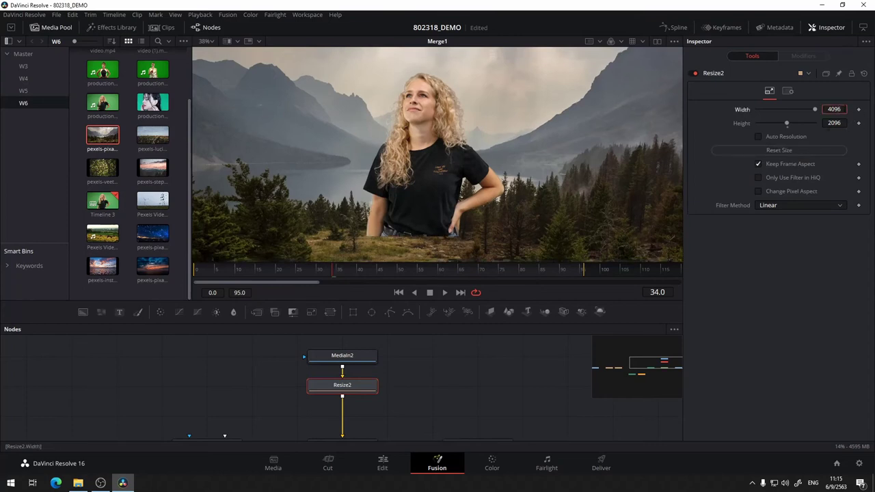
drag(841, 110, 808, 108)
text(1920)
key(Tab)
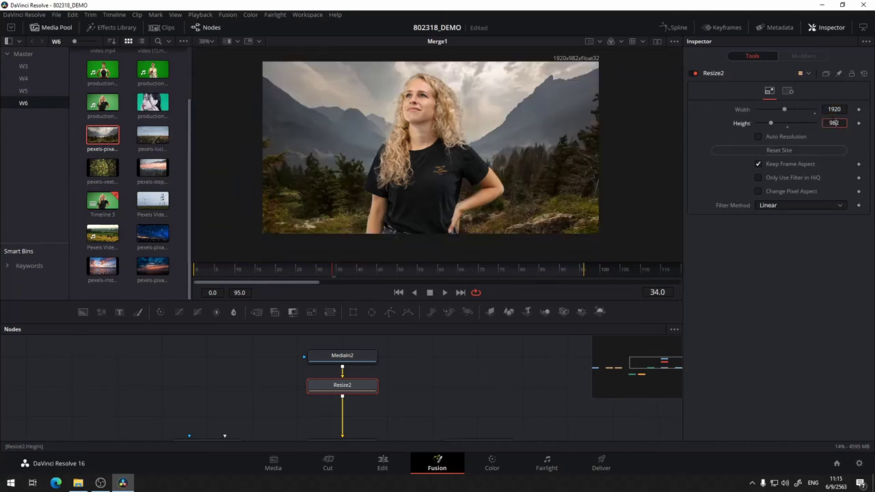
click(788, 164)
drag(771, 123, 776, 123)
Turn on Auto Resolution so Resize2 outputs 4096×2160 and the landscape fills the frame
click(786, 137)
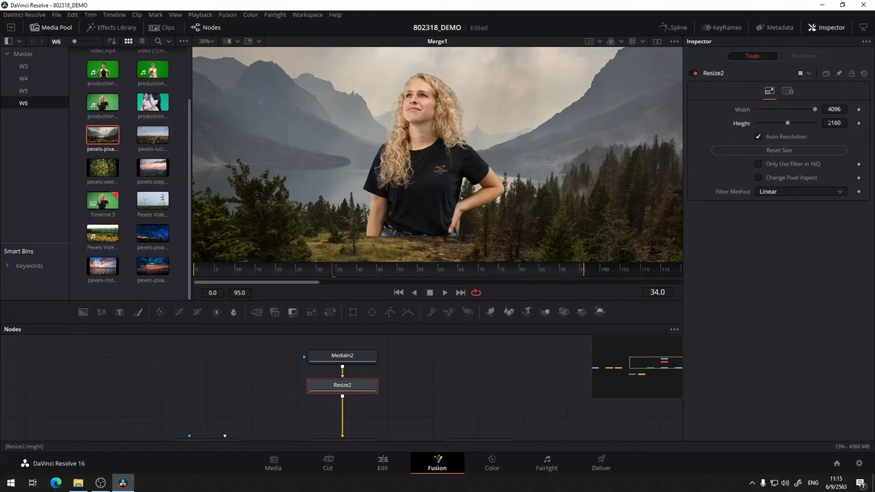
click(833, 109)
key(ctrl+a)
key(Tab)
click(758, 137)
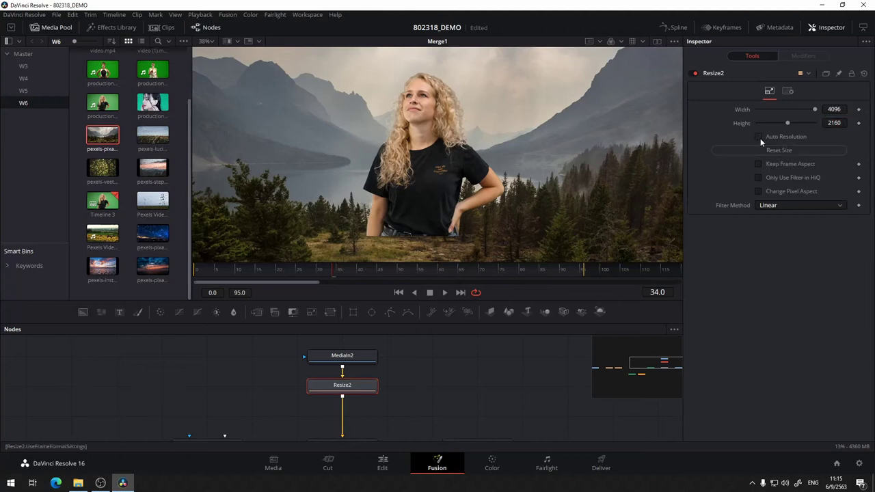
click(759, 137)
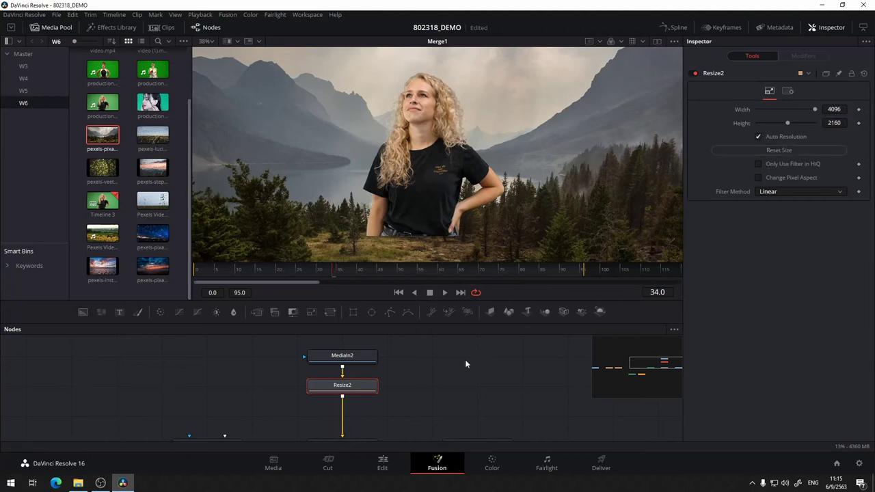
drag(464, 359, 494, 341)
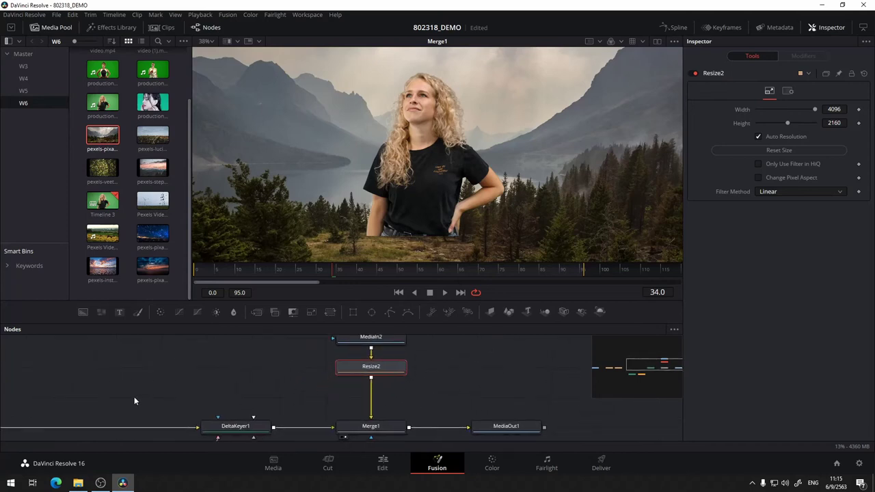
Pull Resize1 out of the woman's chain and check Transform1 and MediaIn1
drag(133, 399, 420, 359)
drag(74, 387, 287, 372)
click(456, 371)
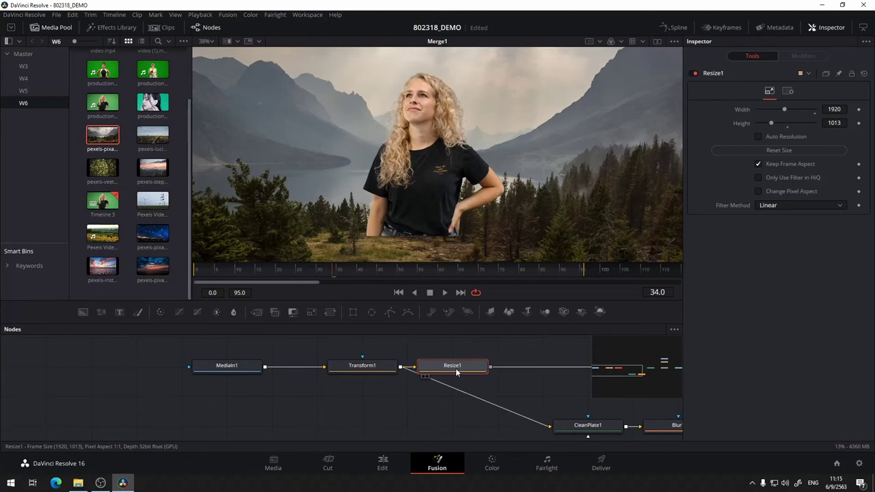
drag(456, 371, 456, 430)
drag(481, 357, 349, 350)
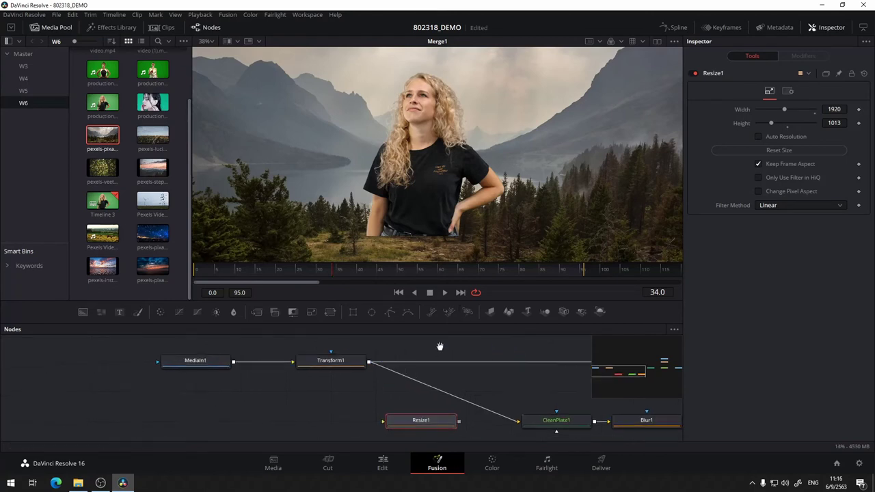
click(246, 362)
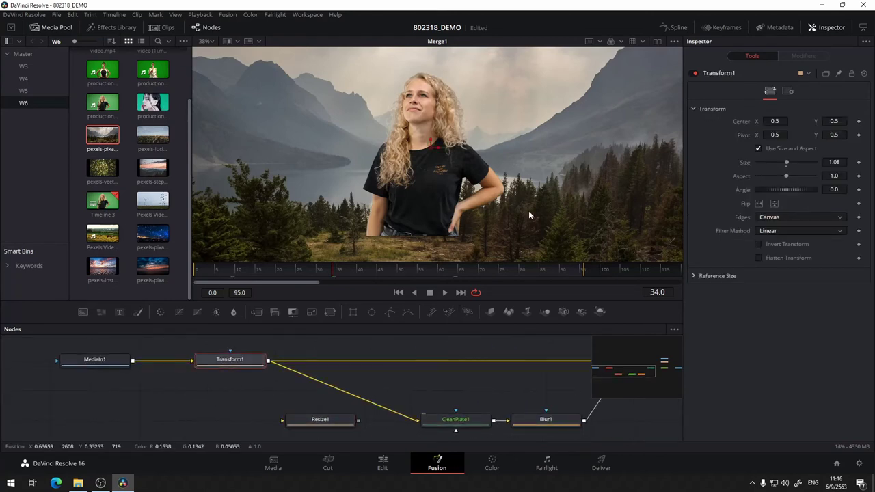
click(101, 368)
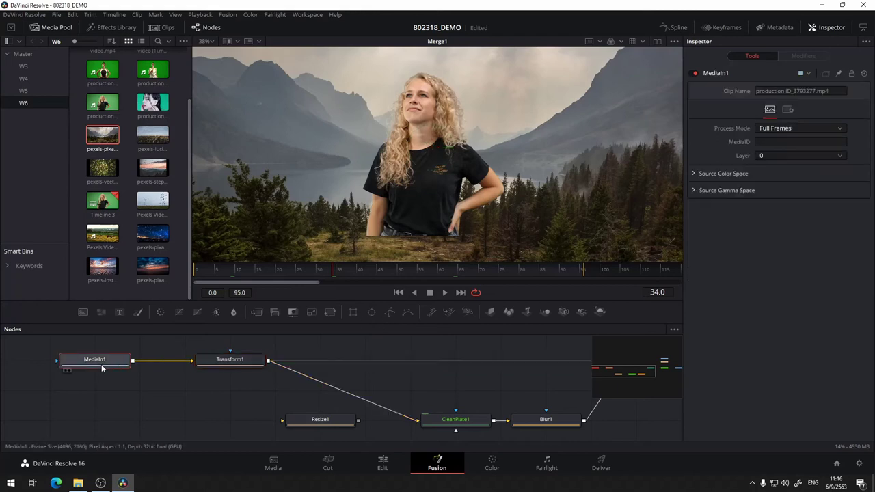
Pan and zoom the viewer to inspect the keyed woman over the mountains
drag(185, 364, 184, 365)
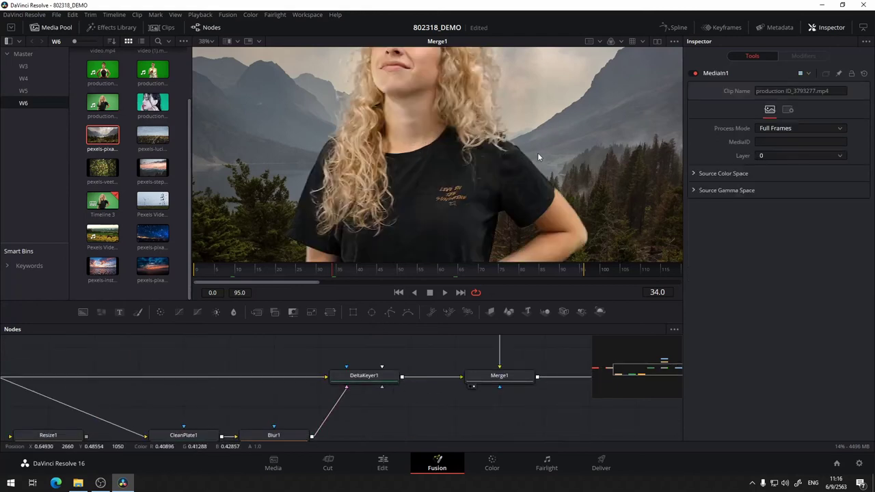
scroll(530, 174, down, 5)
scroll(529, 174, up, 2)
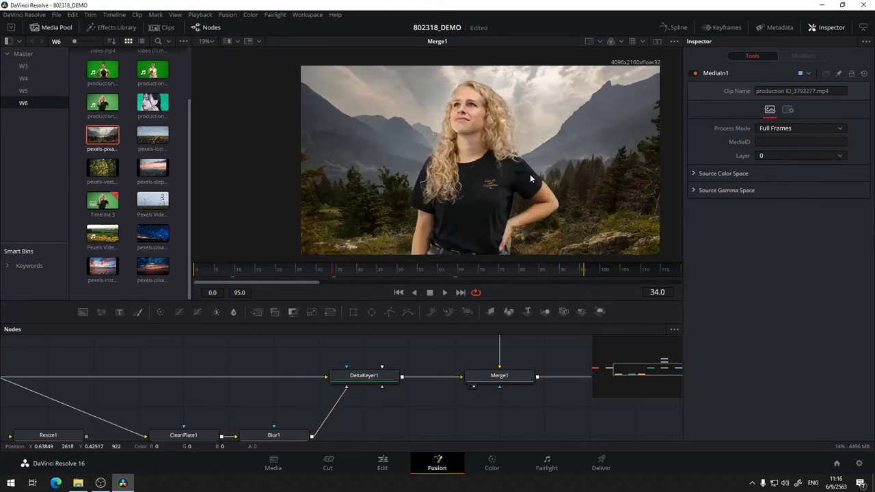
scroll(499, 159, up, 1)
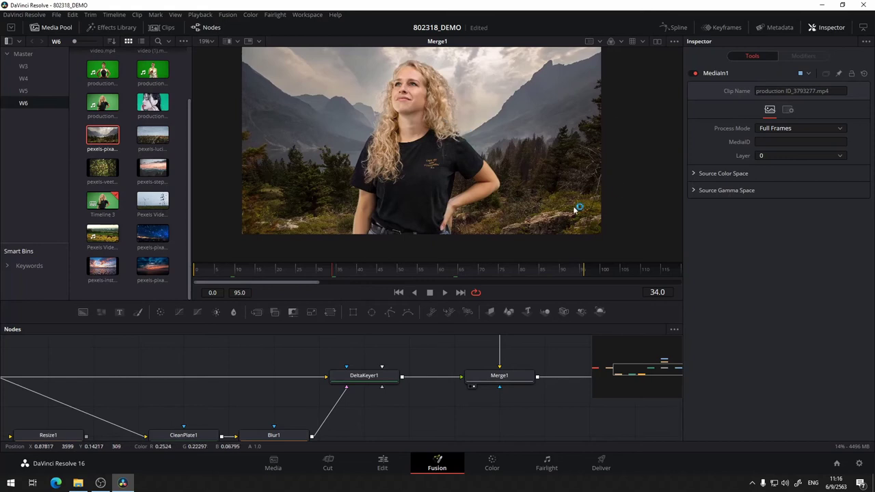
drag(573, 205, 630, 188)
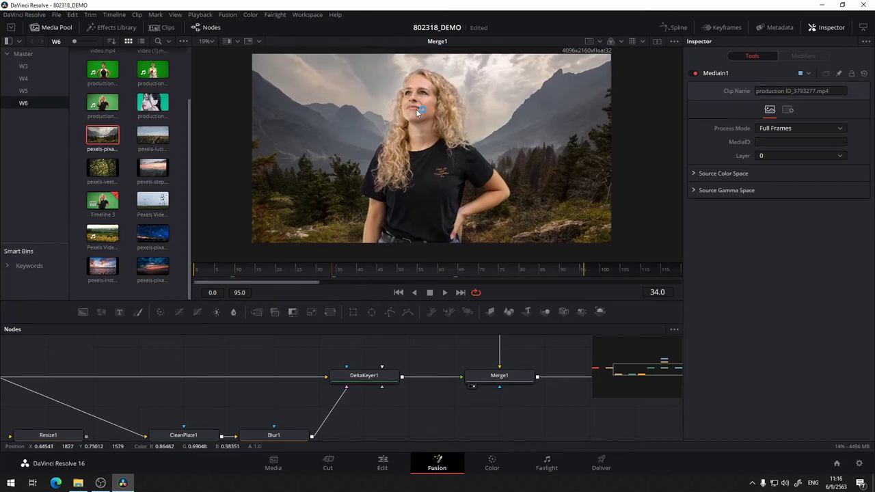
scroll(415, 109, up, 5)
scroll(417, 91, down, 2)
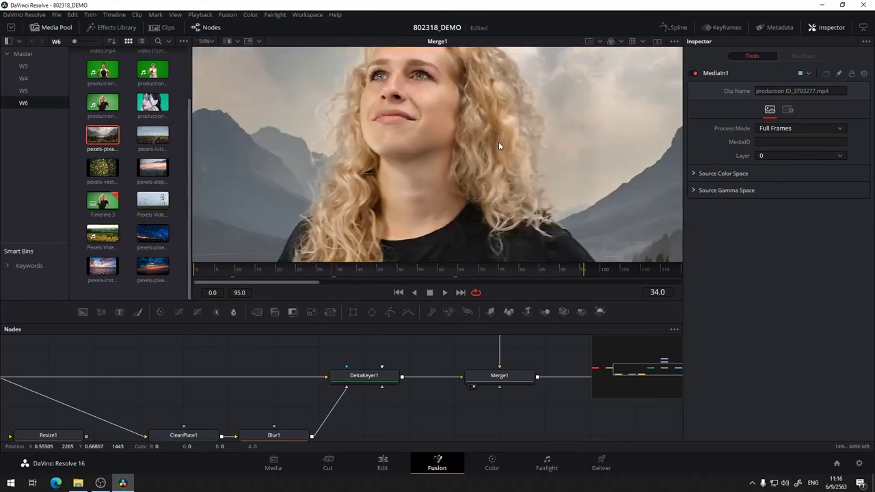
scroll(497, 141, down, 2)
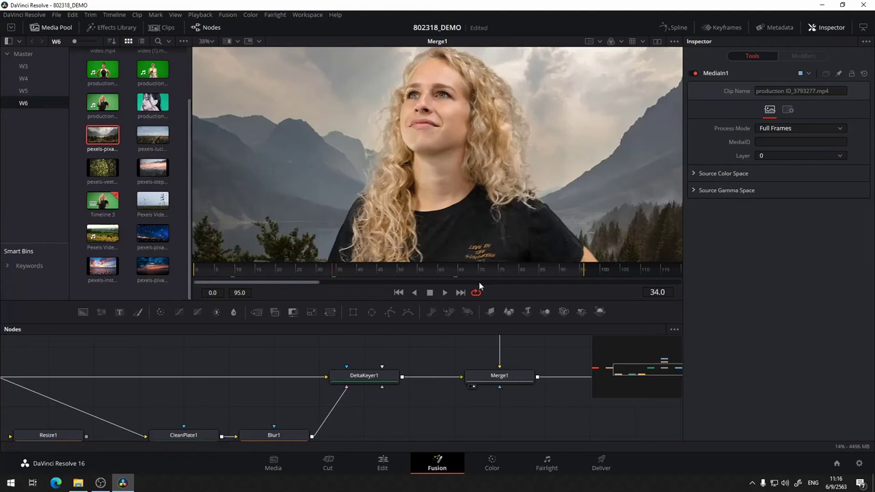
mouse_move(525, 213)
mouse_down()
mouse_move(438, 163)
mouse_move(432, 102)
mouse_up()
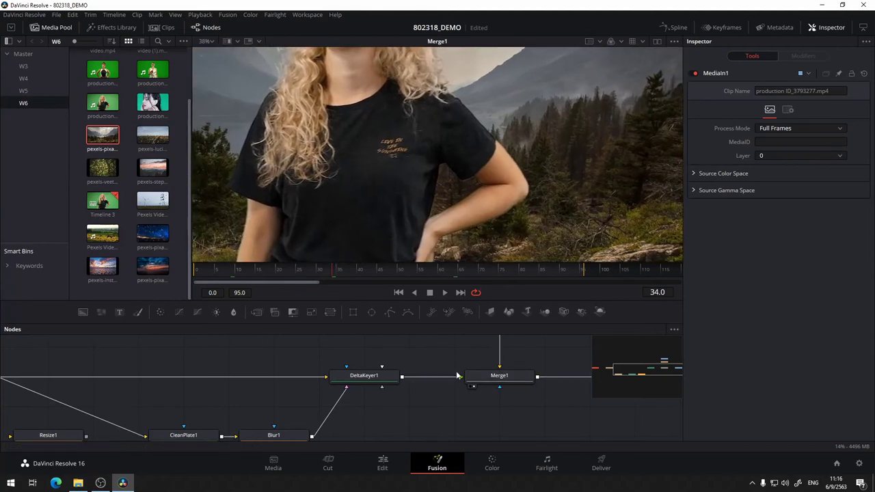
scroll(424, 369, up, 1)
Move DeltaKeyer1 closer to Merge1 in the node graph
click(375, 386)
mouse_move(371, 388)
mouse_down()
mouse_move(395, 390)
mouse_move(350, 389)
mouse_up()
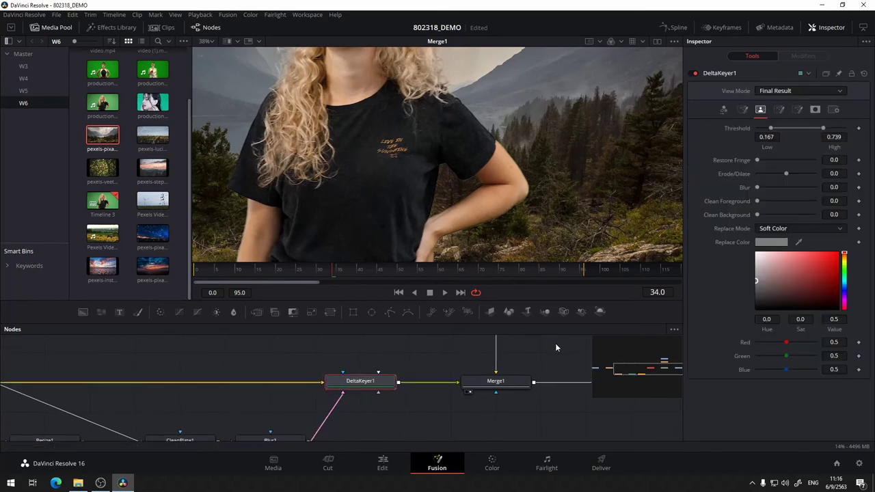
drag(556, 348, 401, 375)
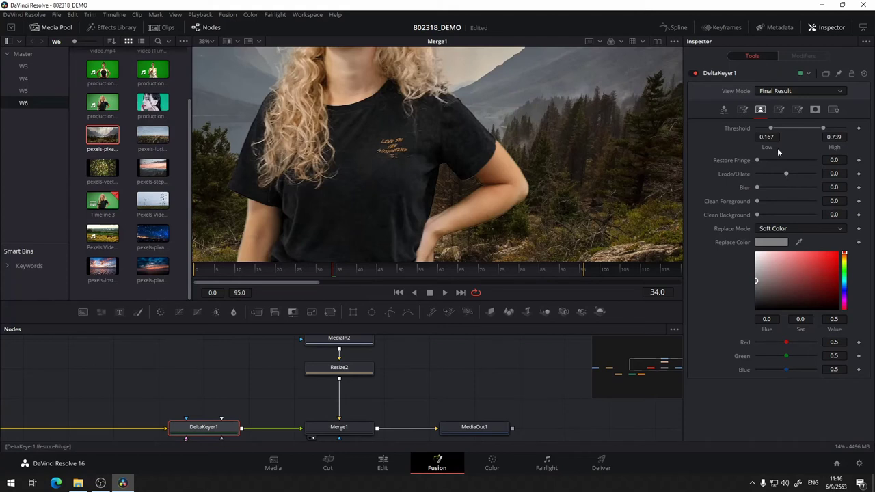
View DeltaKeyer1 in the viewer as a Status matte and lower its high threshold to 0.656
click(804, 93)
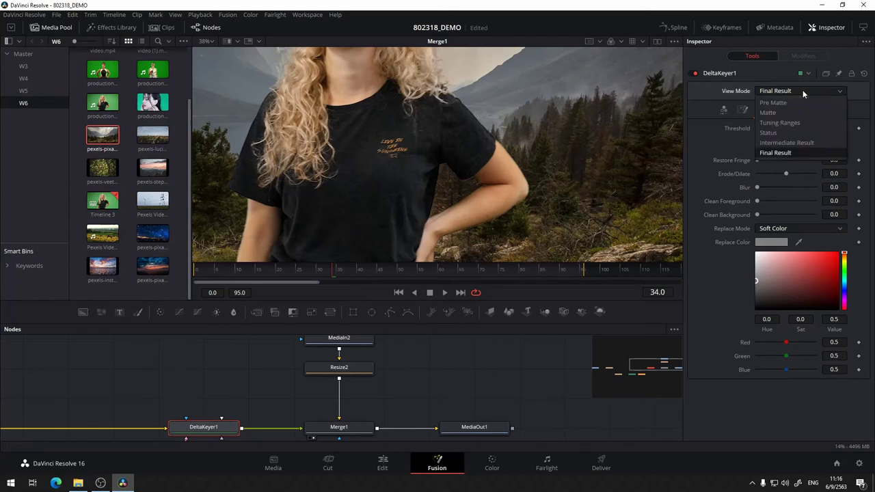
click(431, 390)
drag(229, 412, 328, 200)
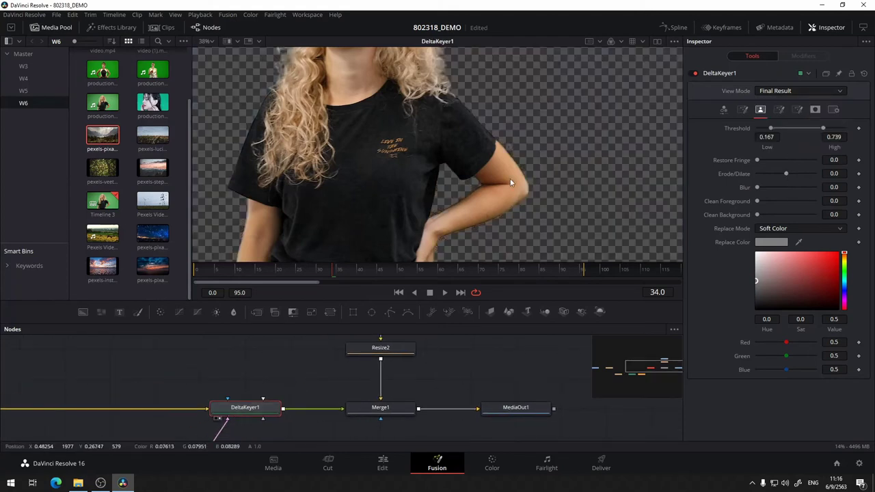
click(804, 94)
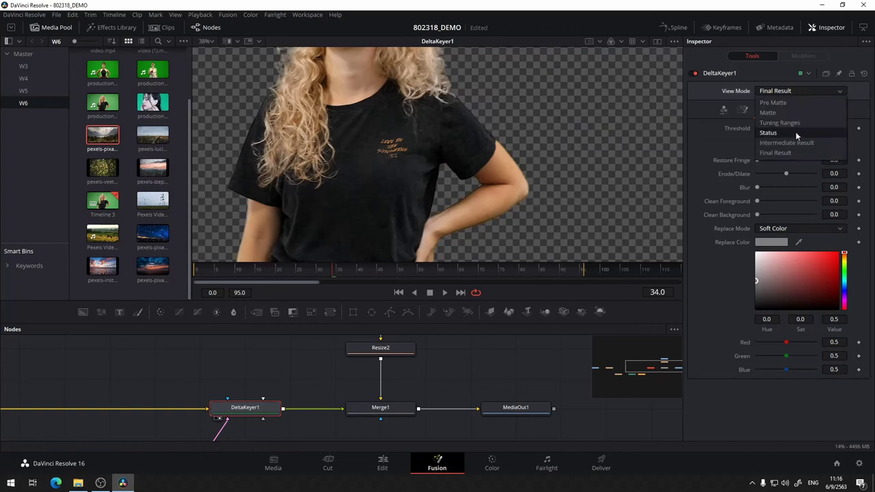
click(793, 133)
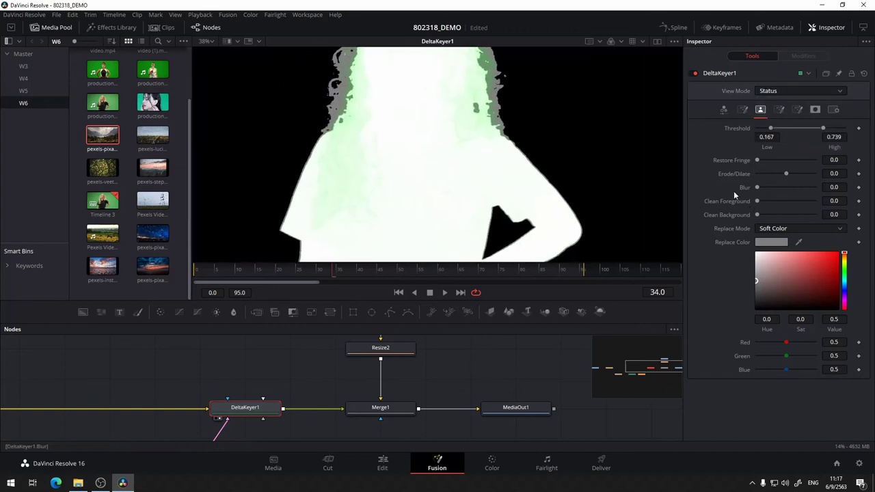
drag(824, 130, 817, 129)
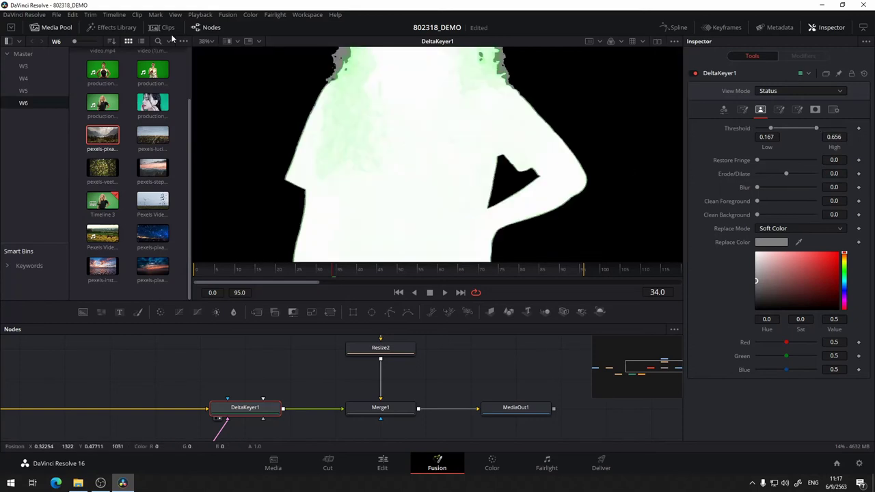
Hide the media pool and fit the whole matte in the viewer
click(41, 27)
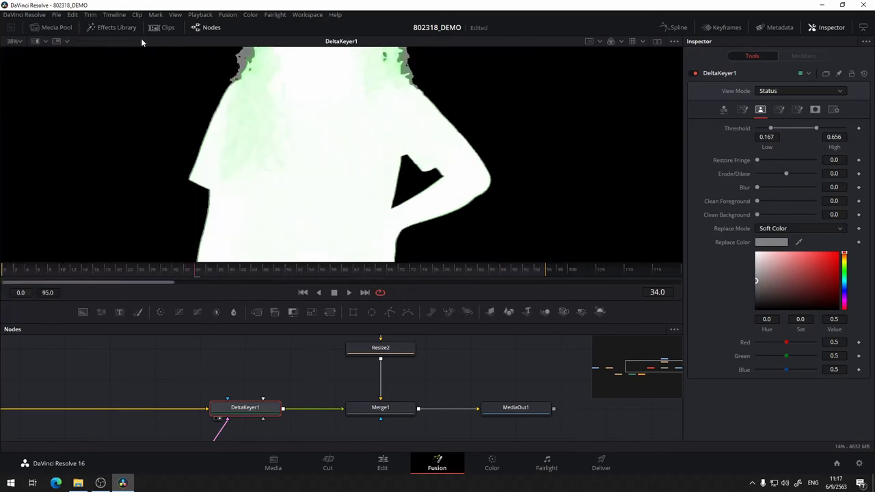
click(14, 41)
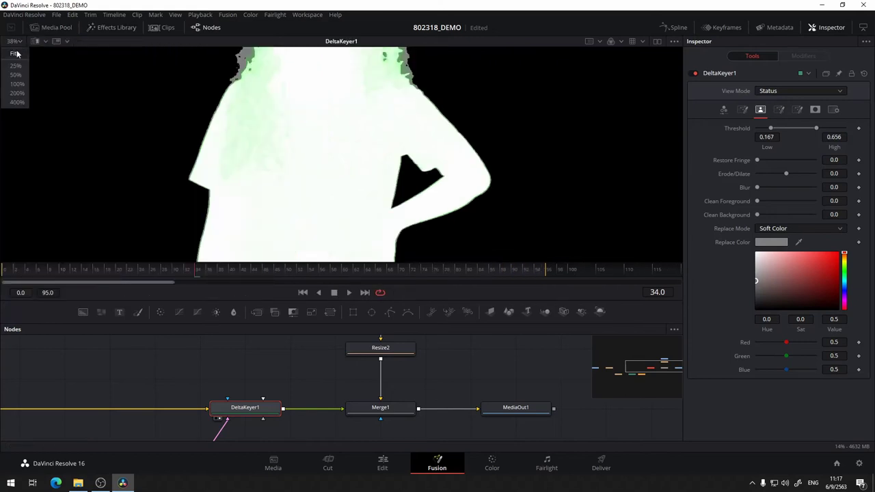
click(16, 50)
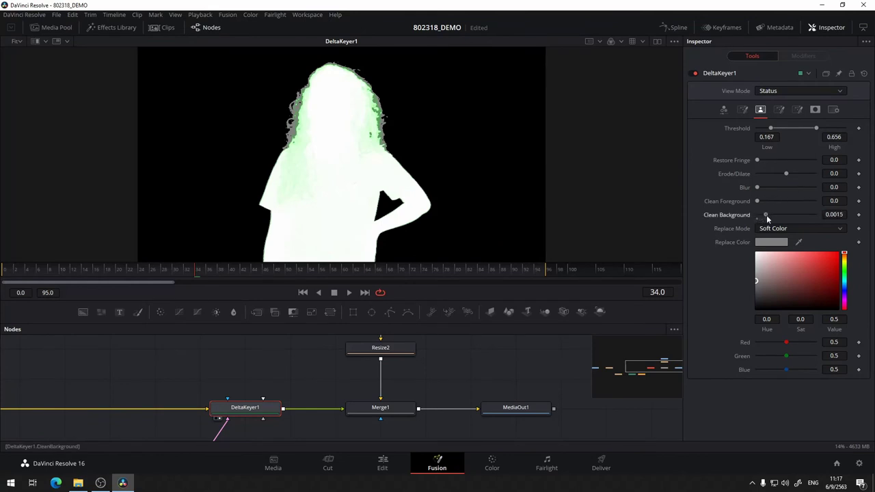
Set DeltaKeyer1's low threshold to 0.106, Clean Background 0.00055 and Clean Foreground 0.00039
drag(772, 130, 766, 128)
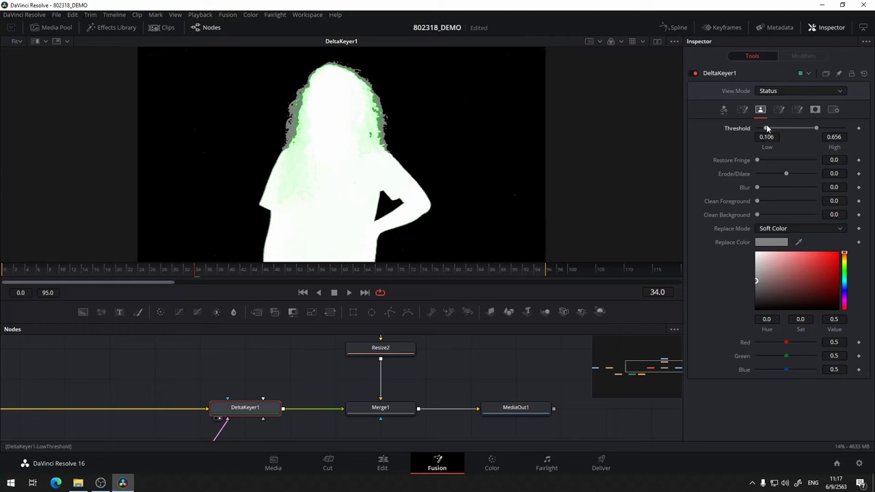
mouse_move(759, 214)
mouse_down()
mouse_move(767, 213)
mouse_move(759, 214)
mouse_up()
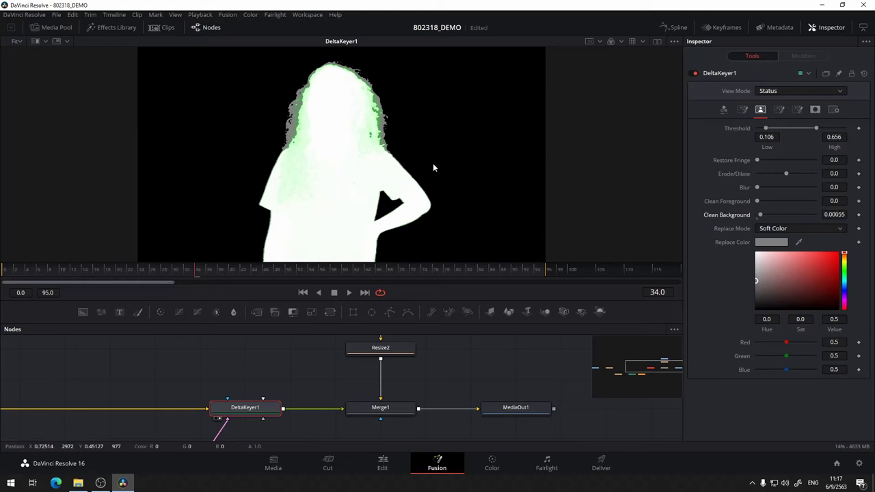
mouse_move(755, 200)
mouse_down()
mouse_move(764, 200)
mouse_move(759, 205)
mouse_up()
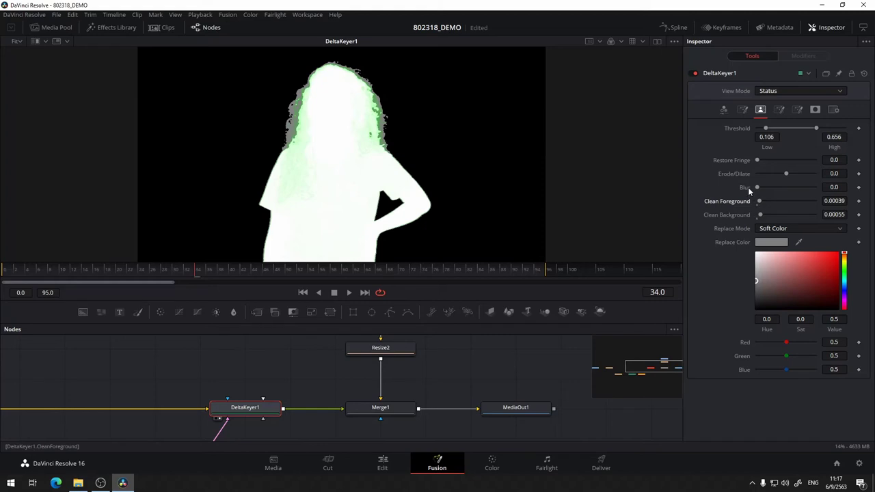
Switch DeltaKeyer1 back to Final Result and zoom in on the arm edge
click(786, 91)
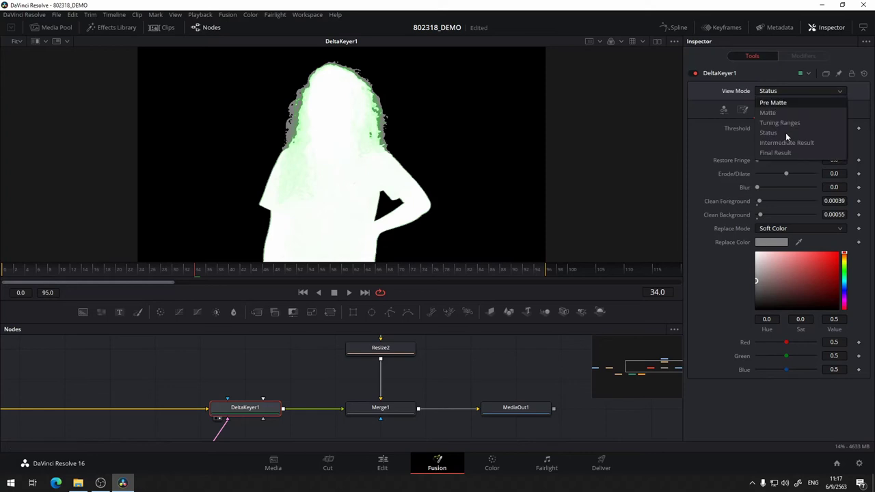
click(780, 153)
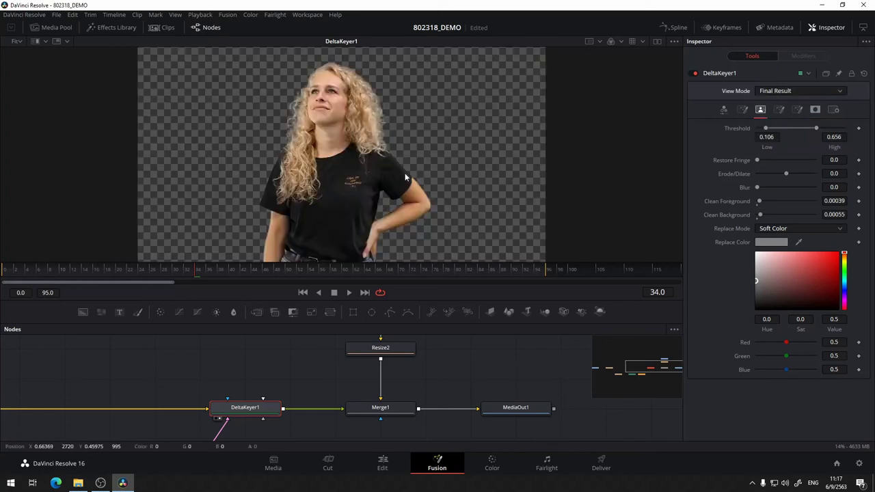
scroll(406, 178, up, 5)
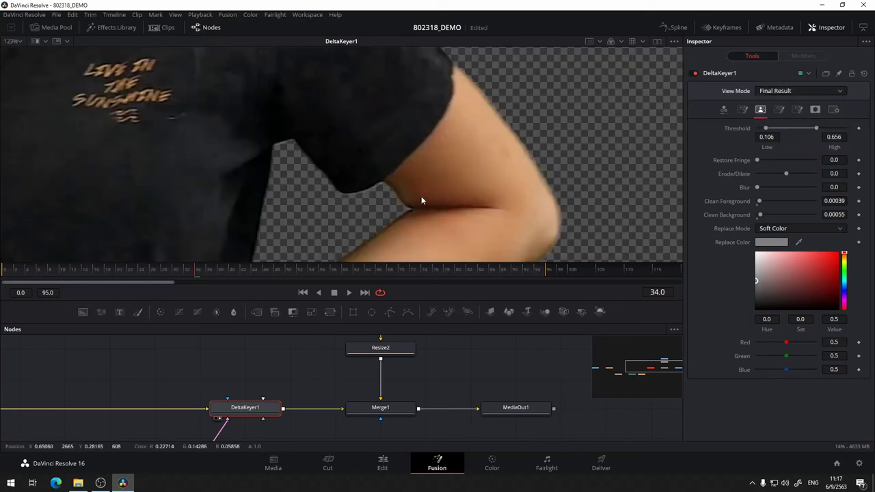
drag(421, 198, 385, 136)
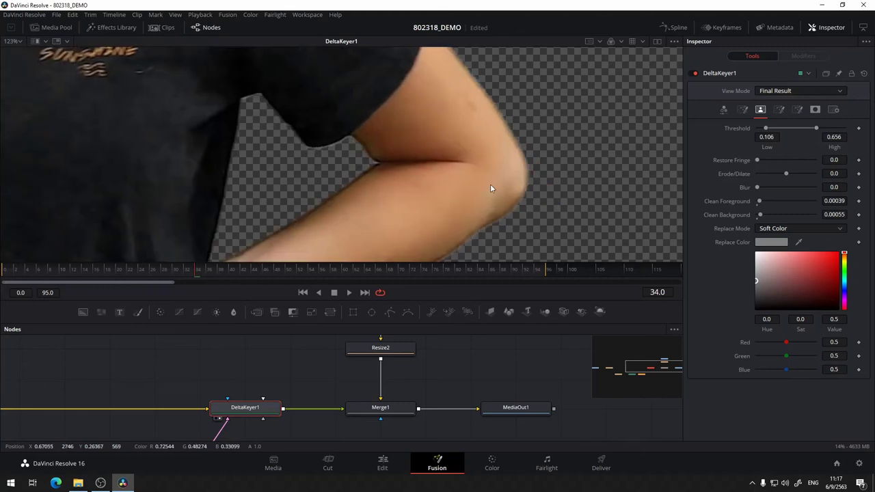
drag(490, 185, 520, 148)
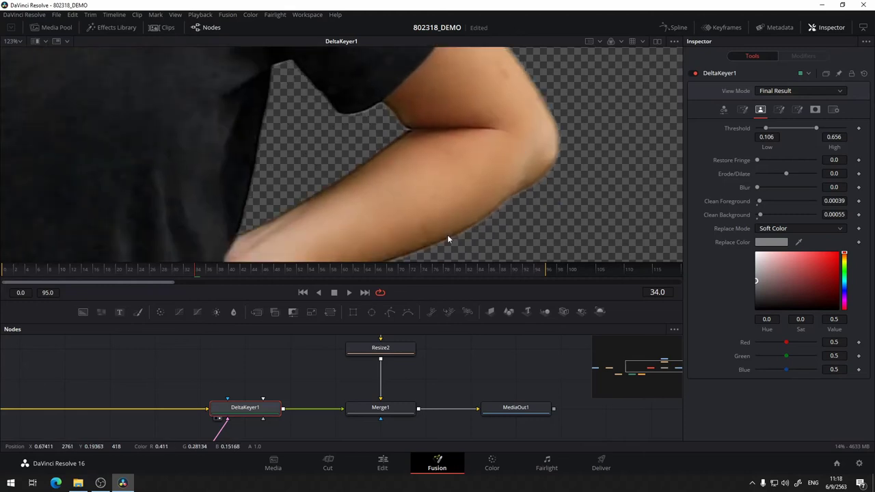
drag(447, 234, 295, 255)
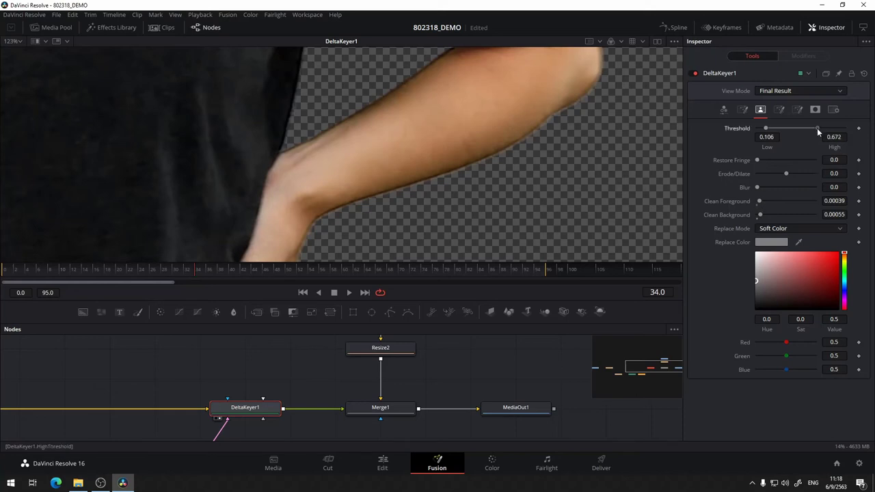
Set high threshold 0.65, Clean Foreground 0.00063 and Erode/Dilate -0.0006 on DeltaKeyer1
drag(816, 128, 815, 128)
drag(761, 203, 761, 204)
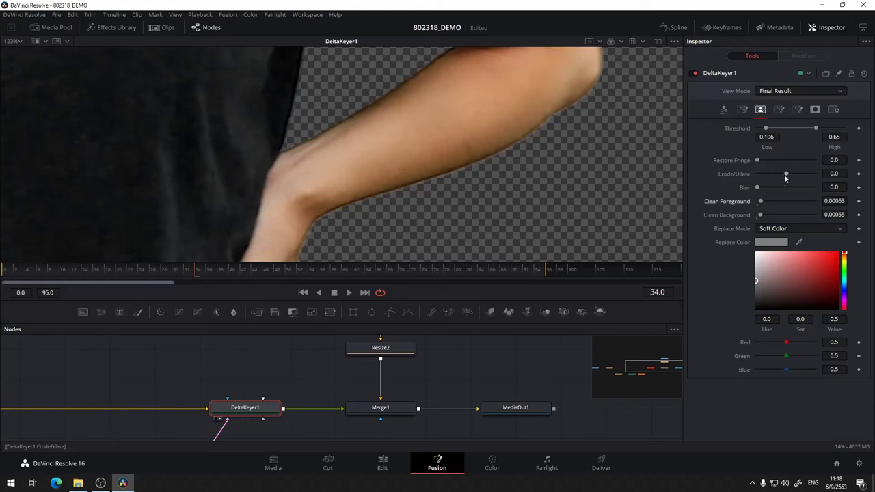
drag(786, 177, 785, 177)
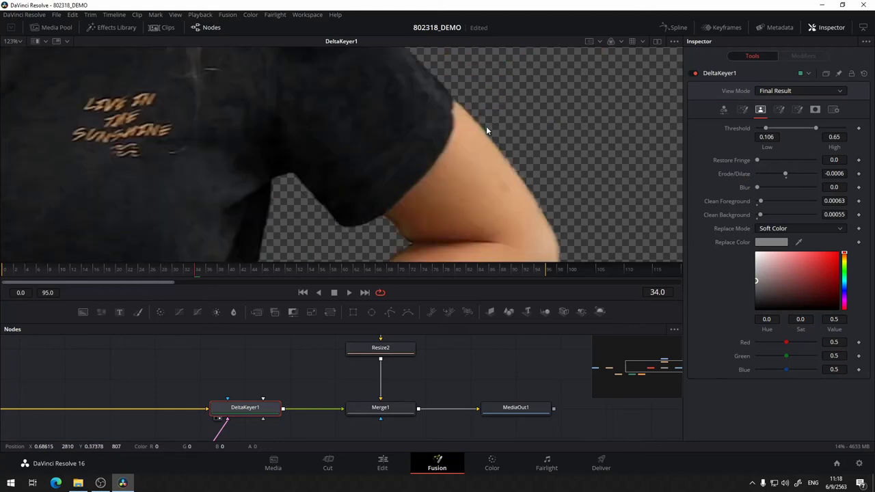
scroll(486, 126, up, 3)
scroll(517, 175, up, 2)
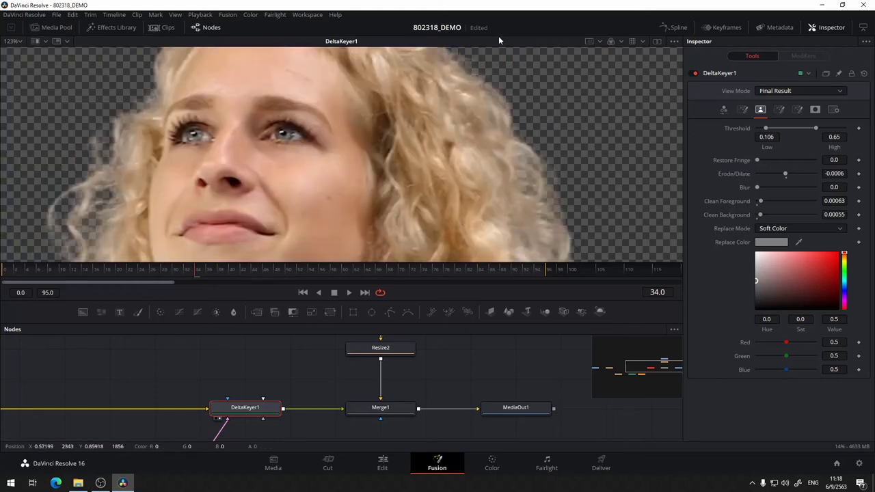
scroll(503, 102, down, 5)
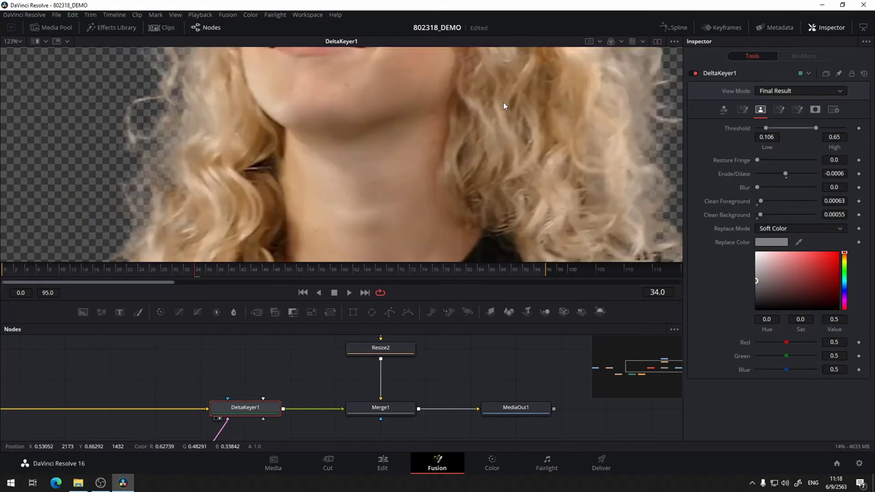
scroll(477, 147, down, 5)
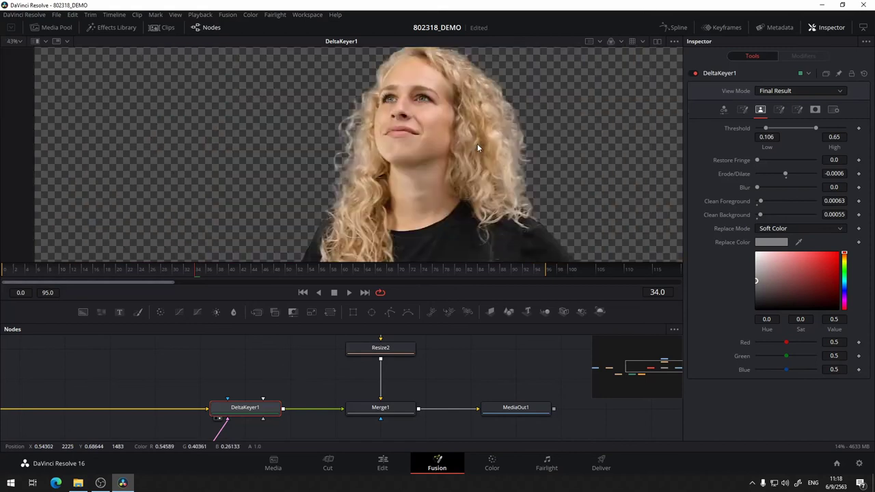
key(a)
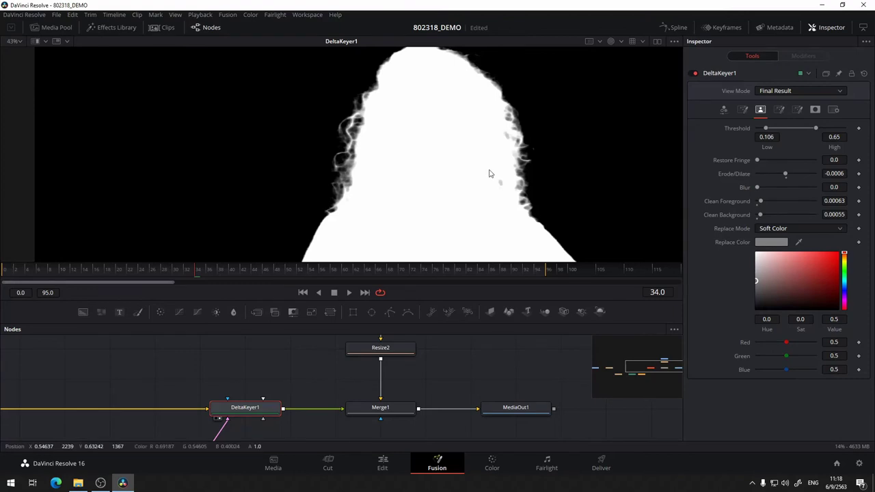
scroll(489, 173, down, 2)
scroll(470, 139, right, 2)
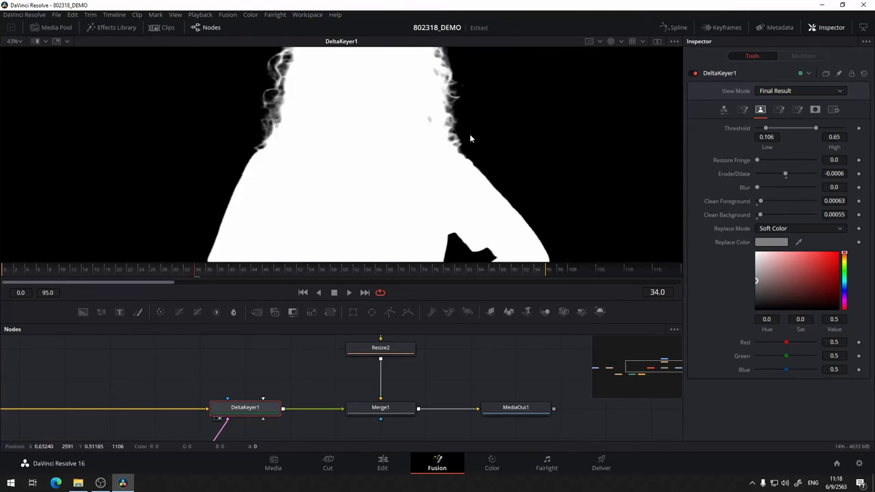
scroll(469, 139, down, 4)
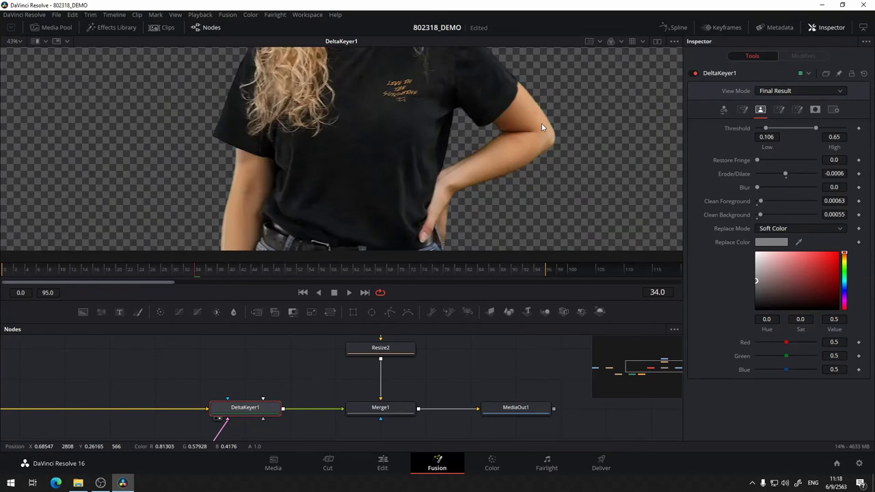
drag(541, 123, 518, 179)
key(a)
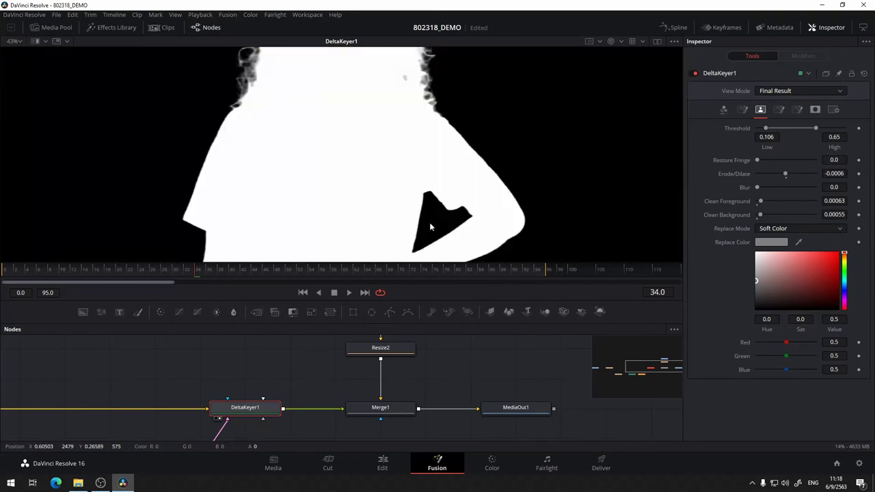
mouse_move(430, 222)
mouse_down()
mouse_move(418, 157)
mouse_move(514, 200)
mouse_up()
drag(573, 174, 551, 195)
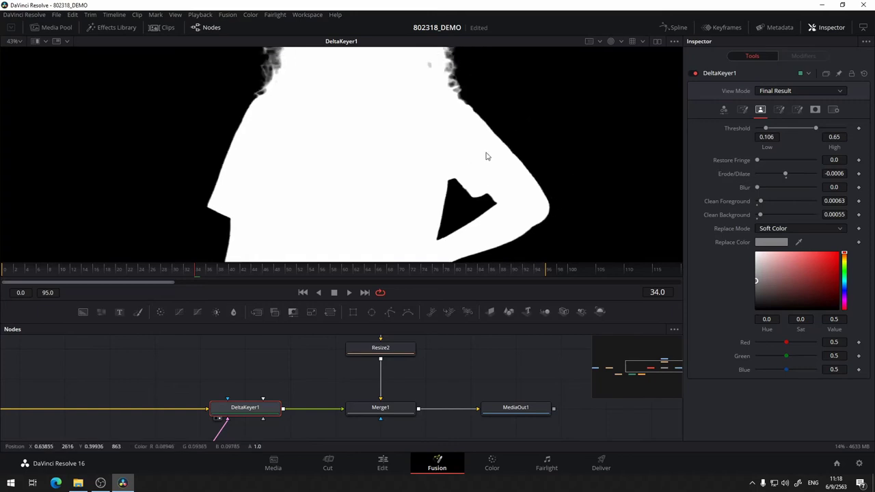
key(c)
mouse_move(505, 167)
mouse_down()
mouse_move(503, 205)
mouse_move(519, 136)
mouse_up()
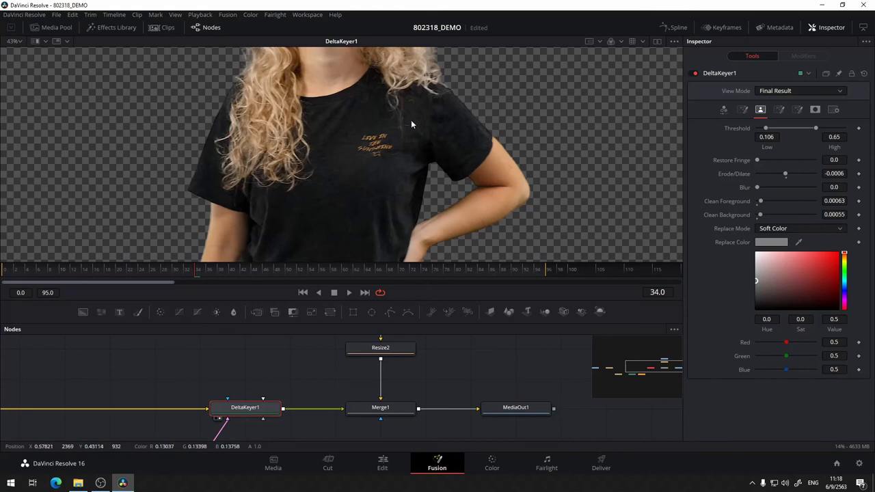
scroll(431, 129, up, 3)
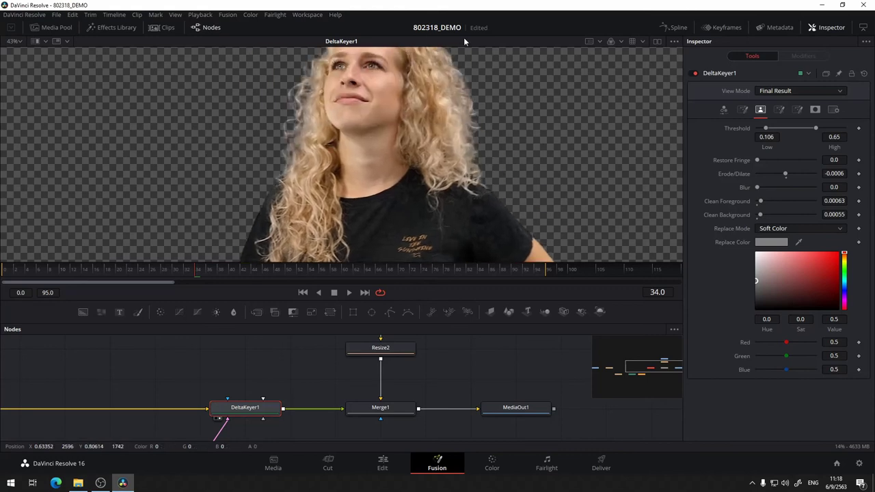
Move MediaIn2, Resize2, Merge1 and MediaOut1 to the right to open a gap
drag(378, 391, 416, 374)
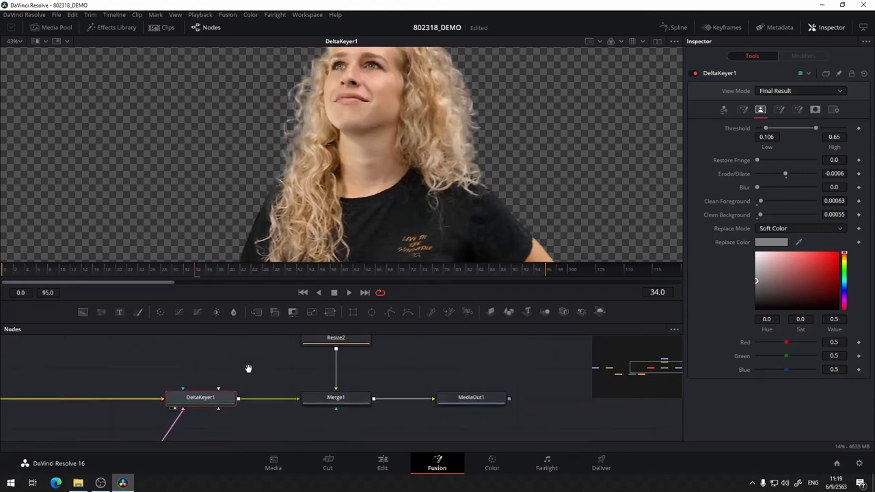
scroll(466, 367, down, 2)
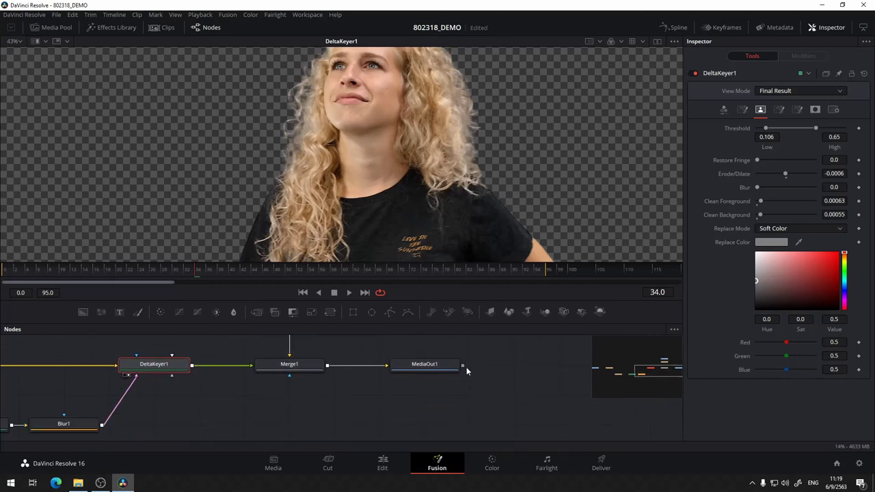
scroll(467, 367, up, 4)
ctrl+scroll(476, 356, down, 5)
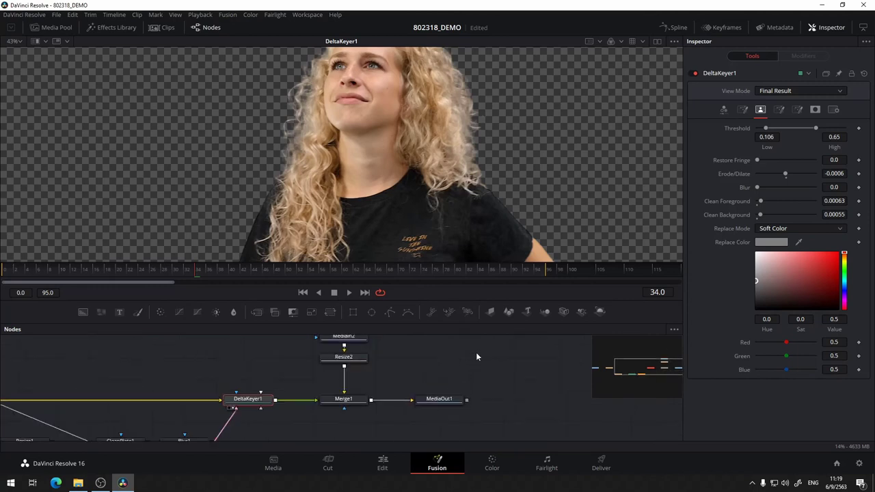
scroll(504, 372, up, 2)
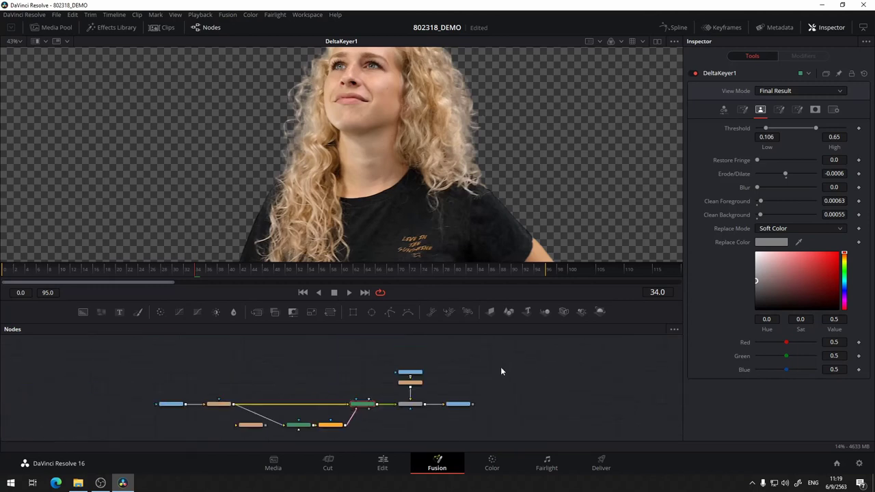
ctrl+scroll(500, 371, up, 3)
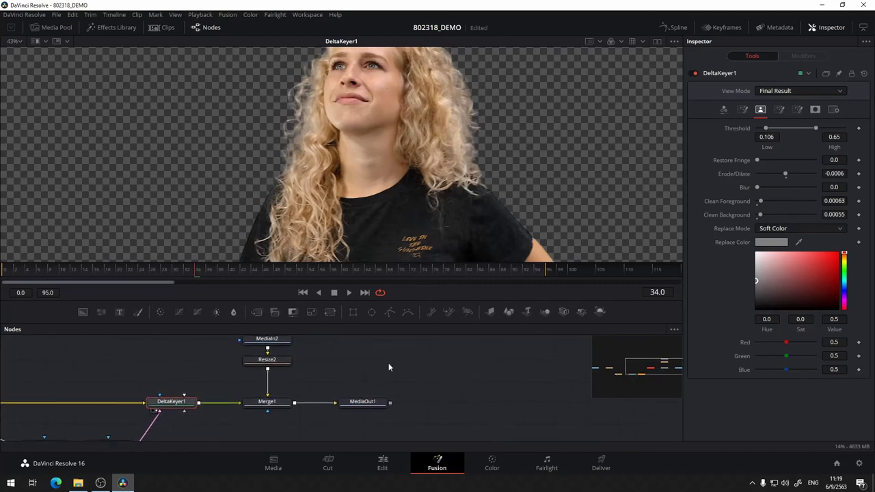
drag(477, 341, 260, 429)
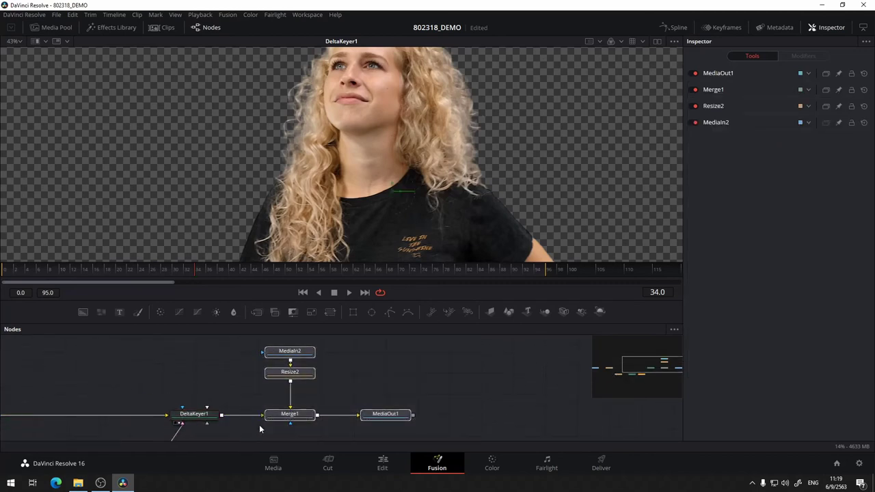
mouse_move(449, 371)
mouse_down()
mouse_move(630, 344)
mouse_move(345, 356)
mouse_up()
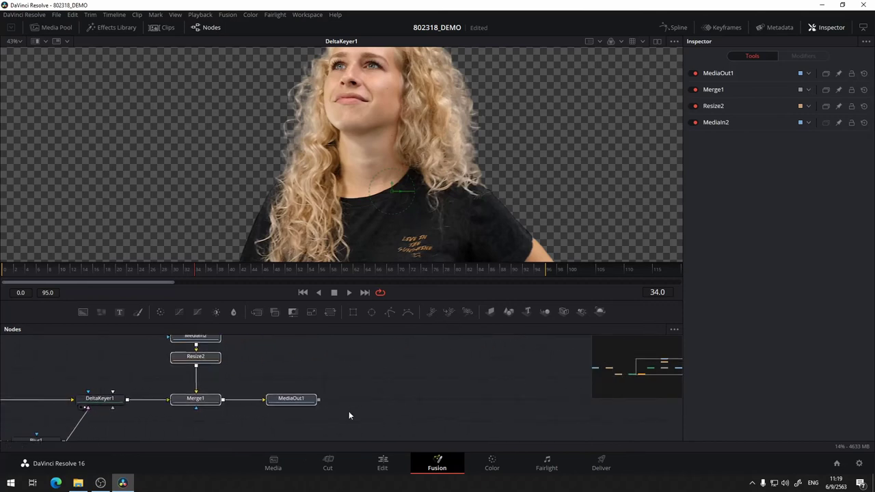
drag(205, 403, 365, 409)
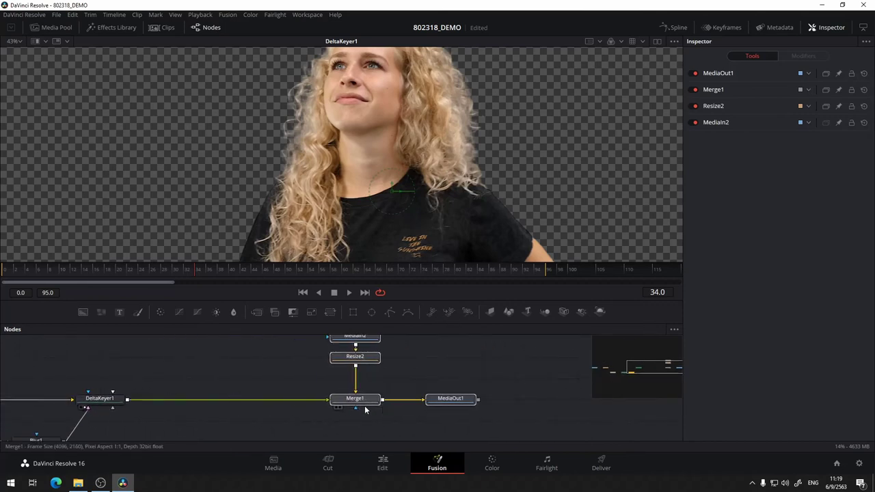
click(365, 410)
Duplicate DeltaKeyer1 with Ctrl+C and Ctrl+V to create DeltaKeyer1_1
scroll(269, 391, down, 2)
click(141, 374)
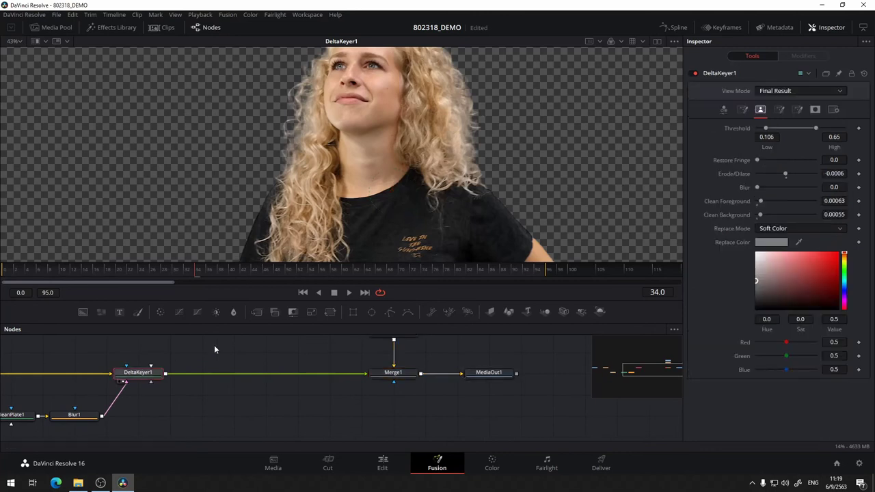
key(ctrl+c)
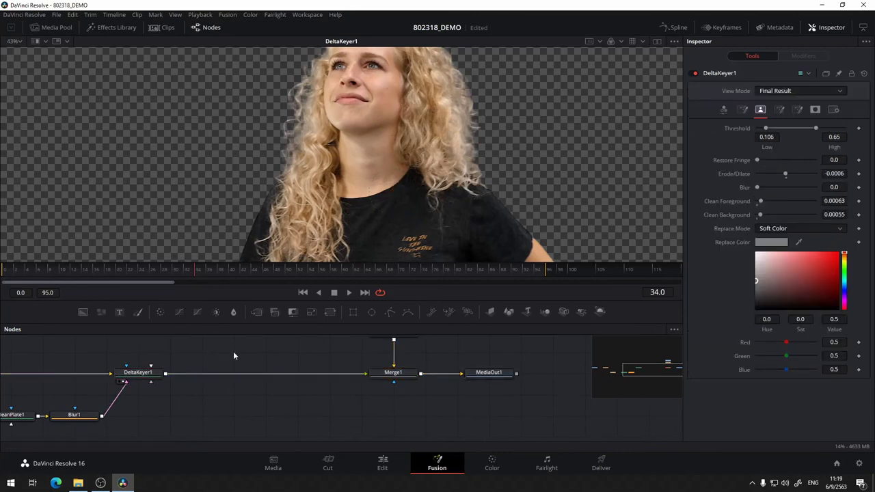
key(ctrl+v)
click(209, 373)
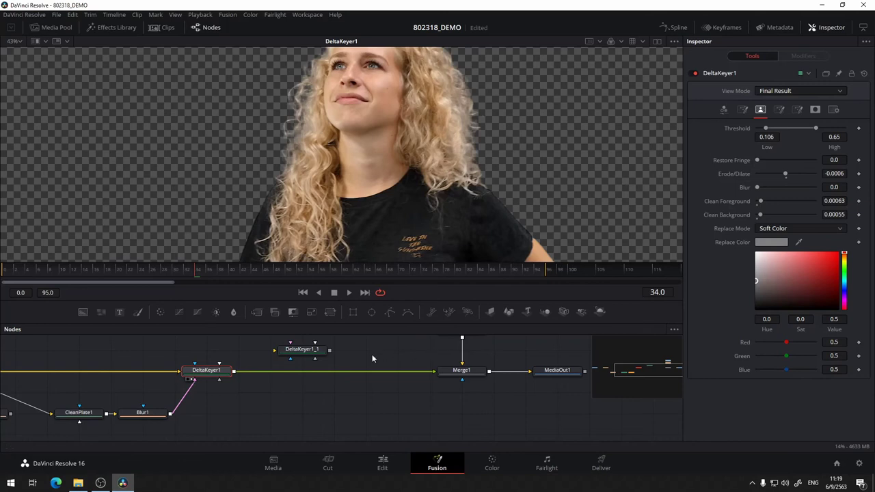
drag(260, 356, 302, 367)
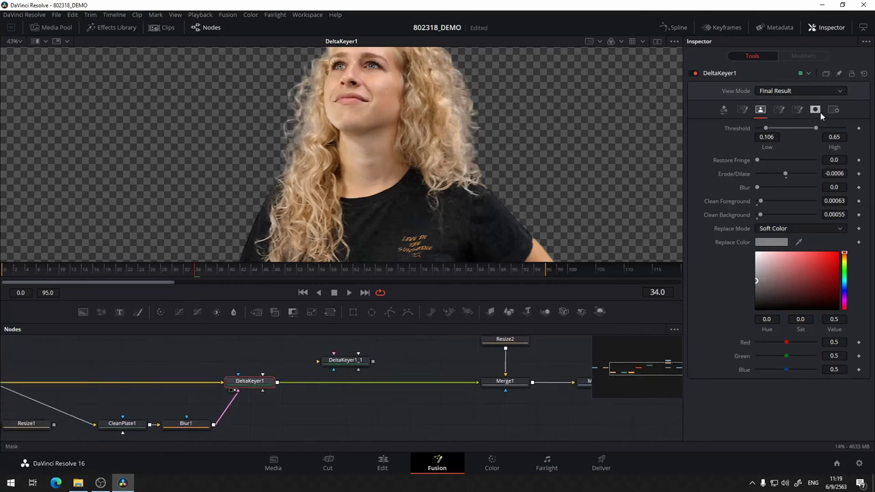
click(833, 109)
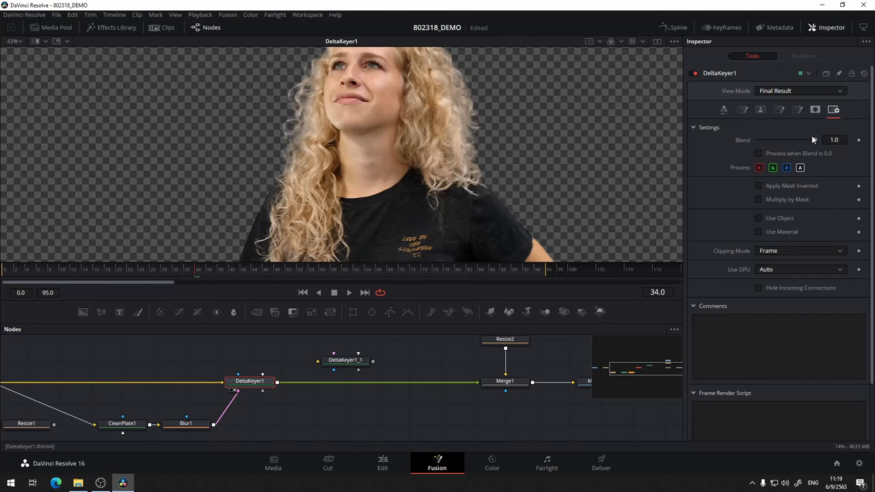
Look through DeltaKeyer1's Inspector tabs and its node options menu
click(725, 110)
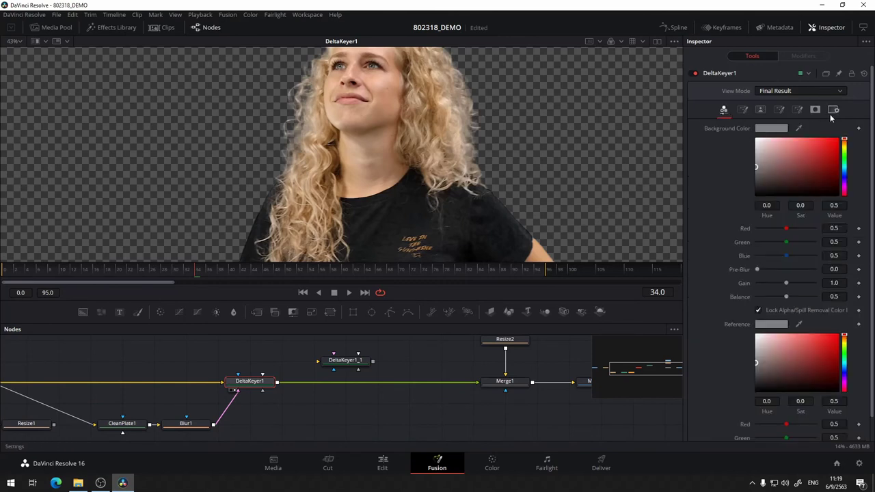
click(834, 112)
scroll(809, 379, down, 3)
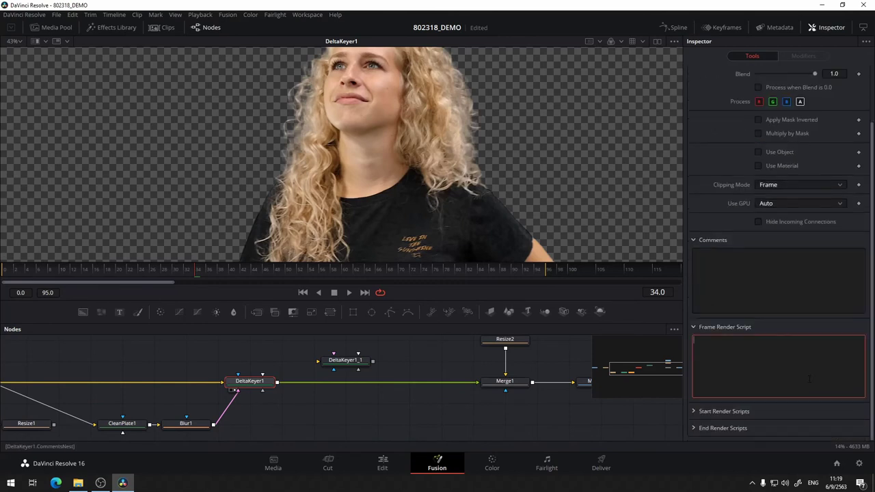
scroll(784, 399, up, 2)
scroll(785, 396, up, 1)
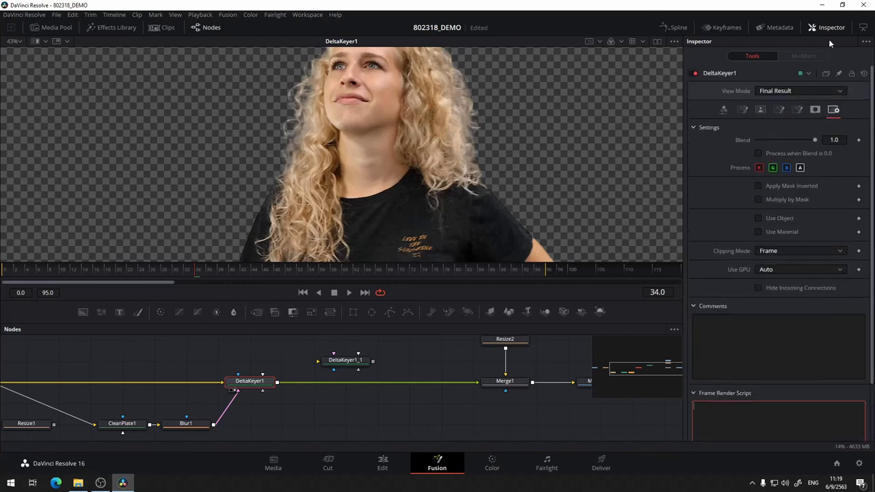
click(816, 111)
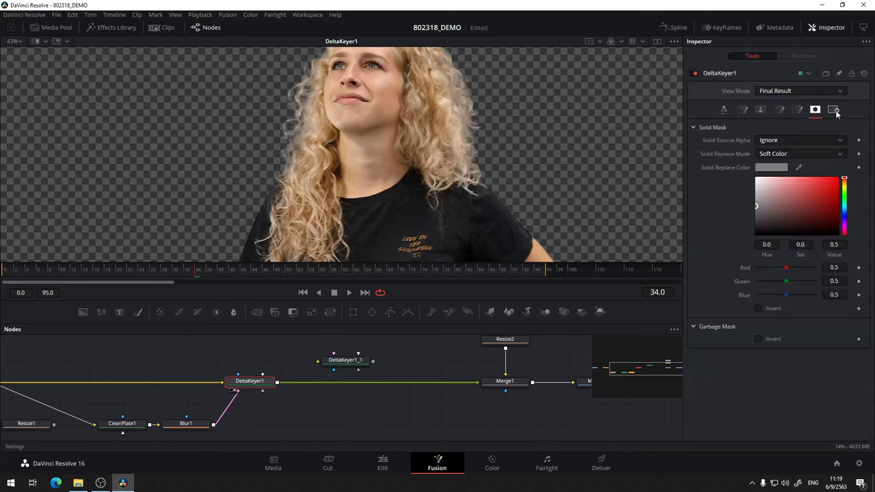
click(834, 110)
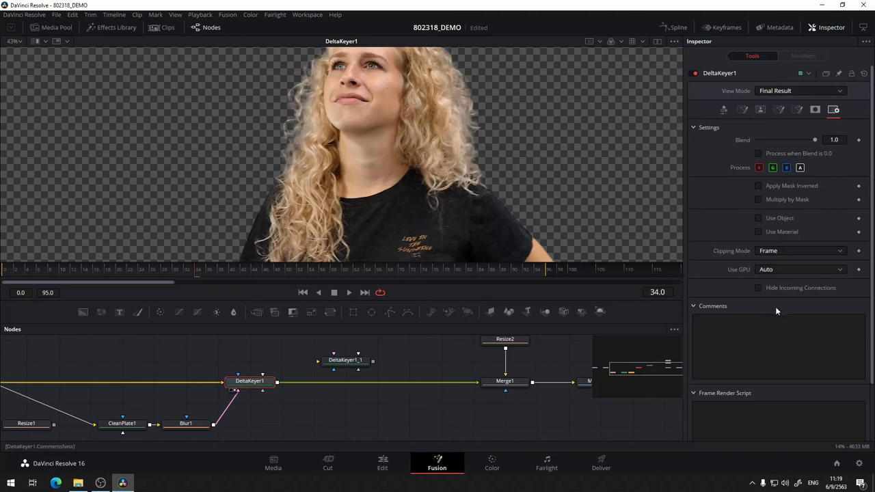
click(759, 326)
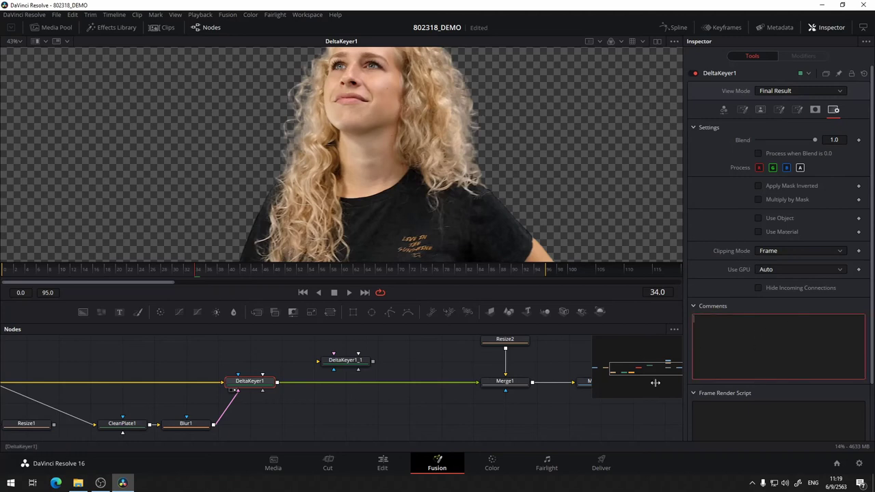
right_click(252, 387)
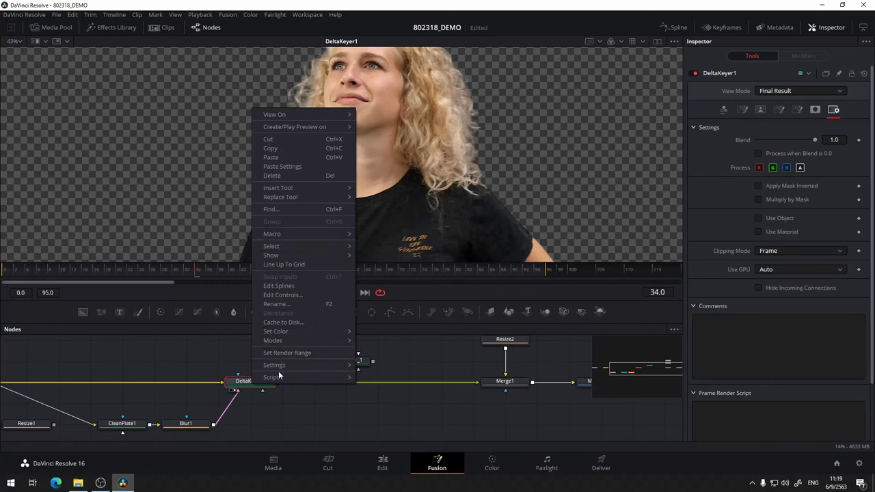
click(323, 410)
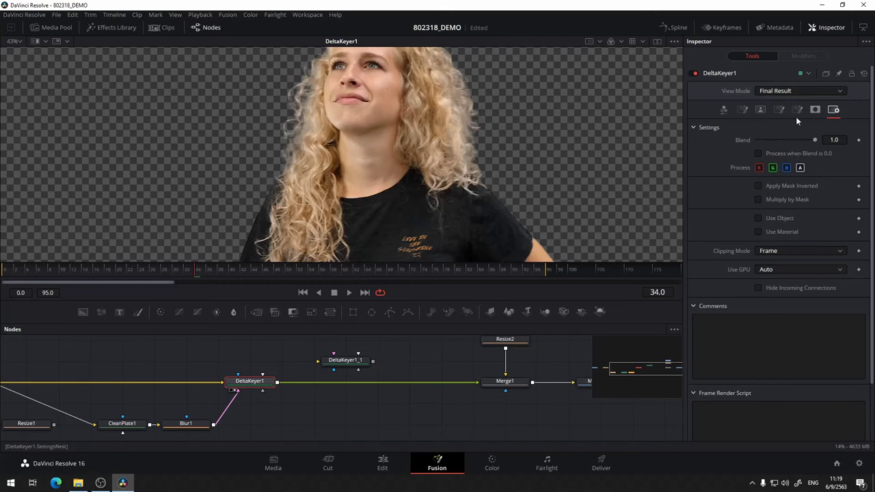
Tag DeltaKeyer1 with the Orange node colour
click(808, 73)
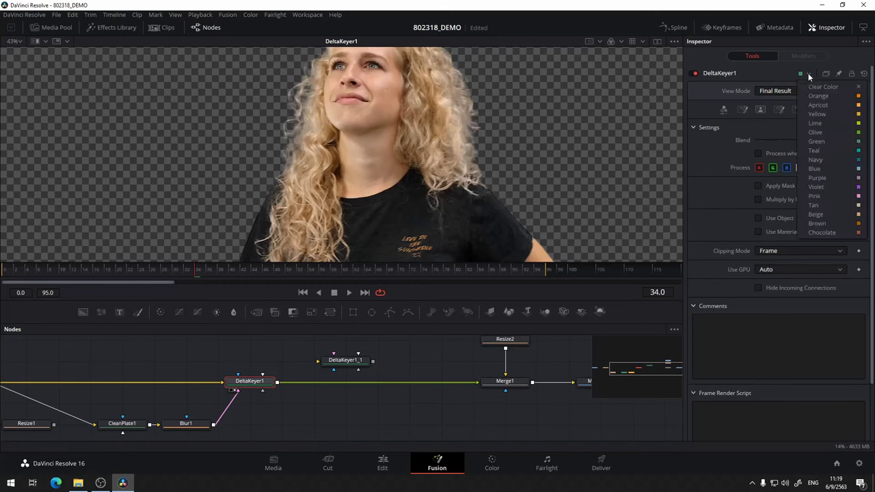
click(835, 95)
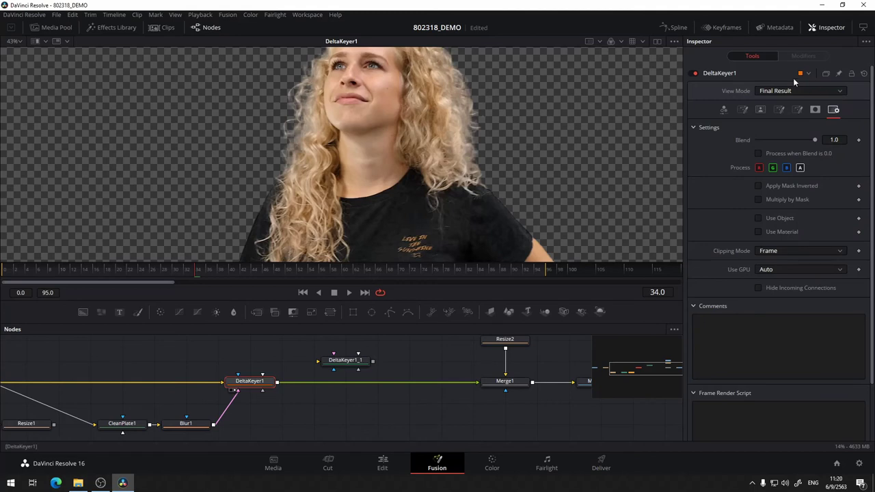
click(808, 75)
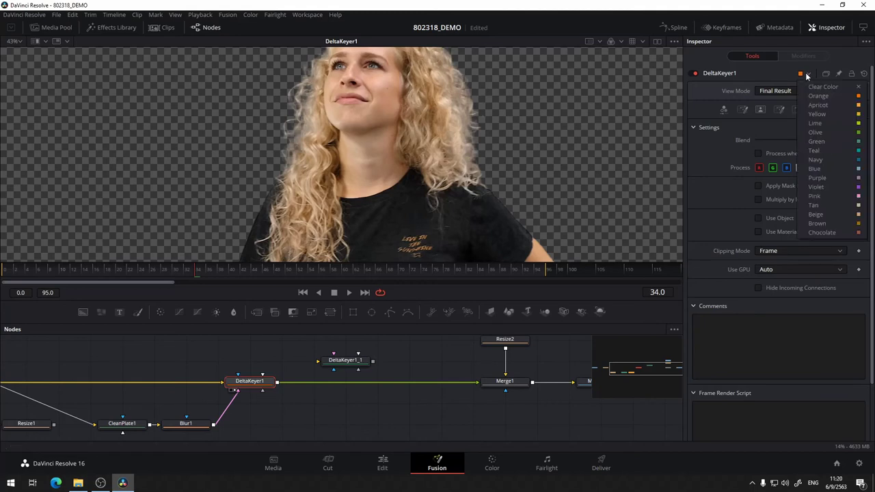
click(843, 99)
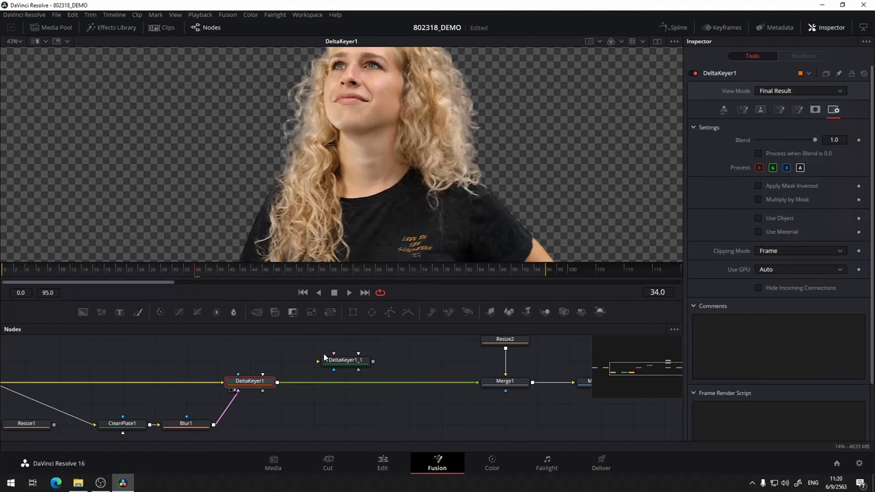
click(342, 366)
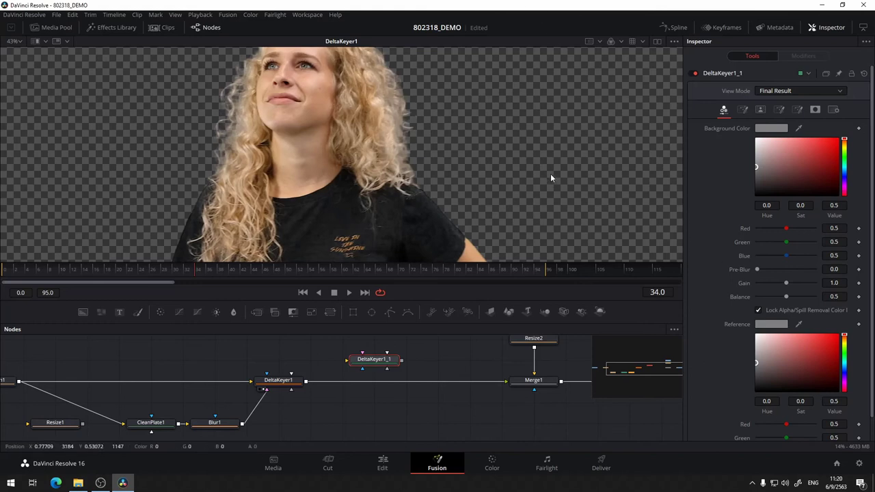
drag(550, 174, 551, 131)
drag(427, 366, 473, 362)
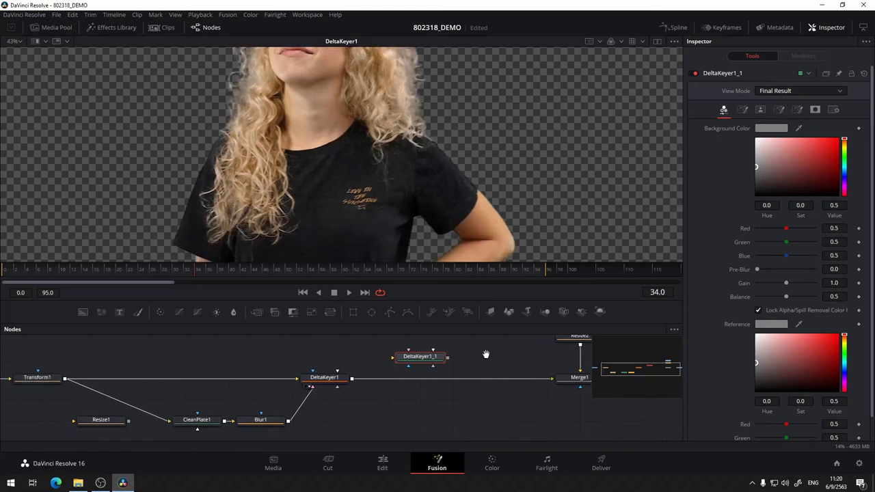
click(328, 374)
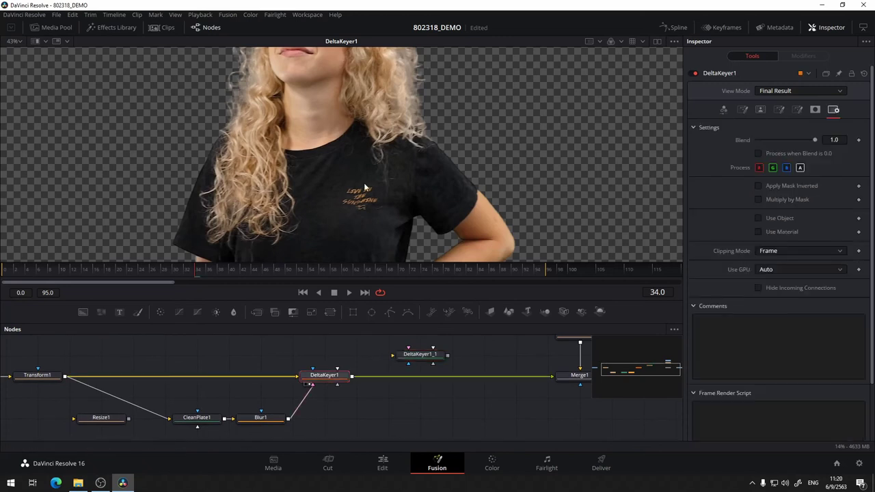
drag(491, 169, 550, 231)
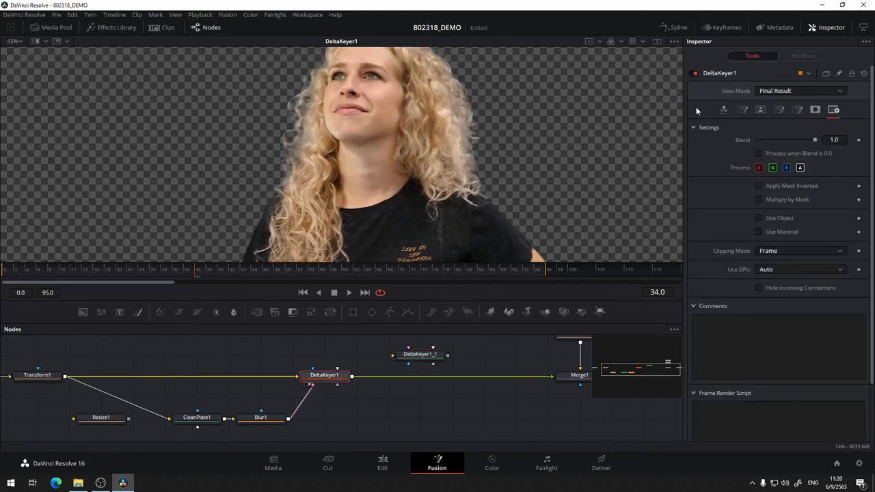
Show the alpha matte and set DeltaKeyer1's low threshold 0.267 and Erode/Dilate -0.0084
key(a)
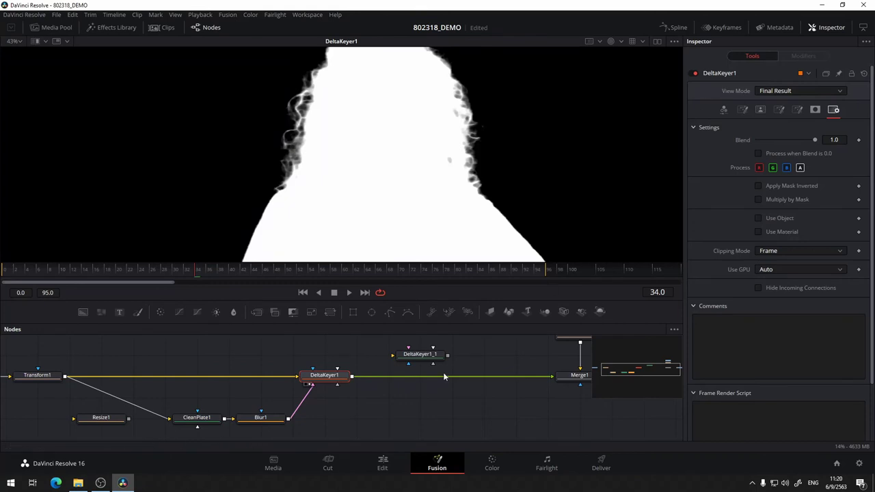
click(759, 110)
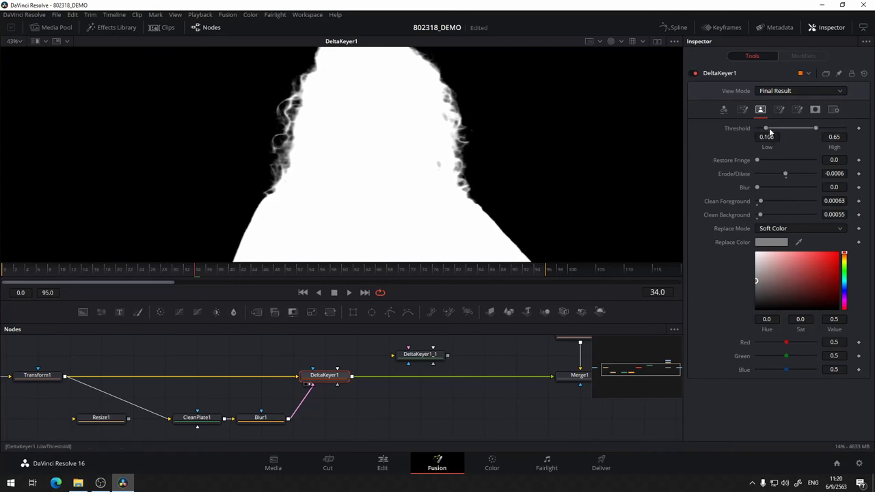
drag(769, 130, 780, 130)
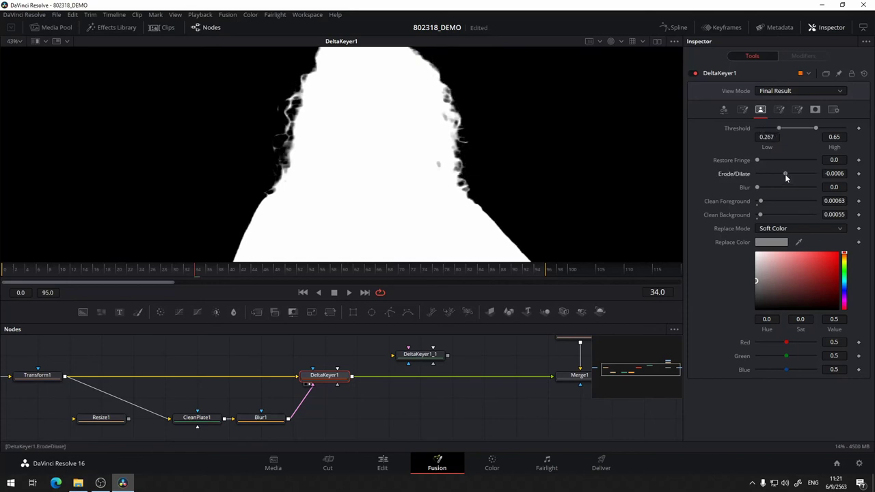
drag(784, 174, 775, 181)
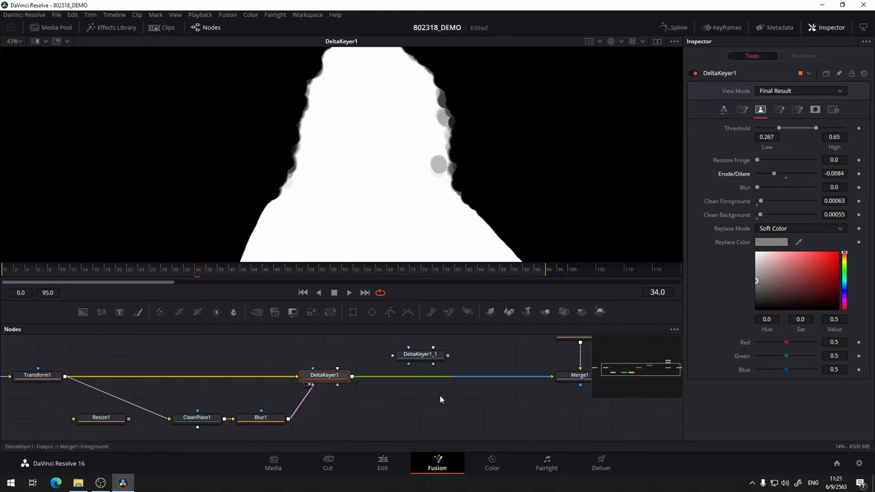
Pan the node graph to reveal Resize2 and MediaIn1
mouse_move(440, 395)
mouse_down()
mouse_move(305, 372)
mouse_move(395, 359)
mouse_move(382, 332)
mouse_up()
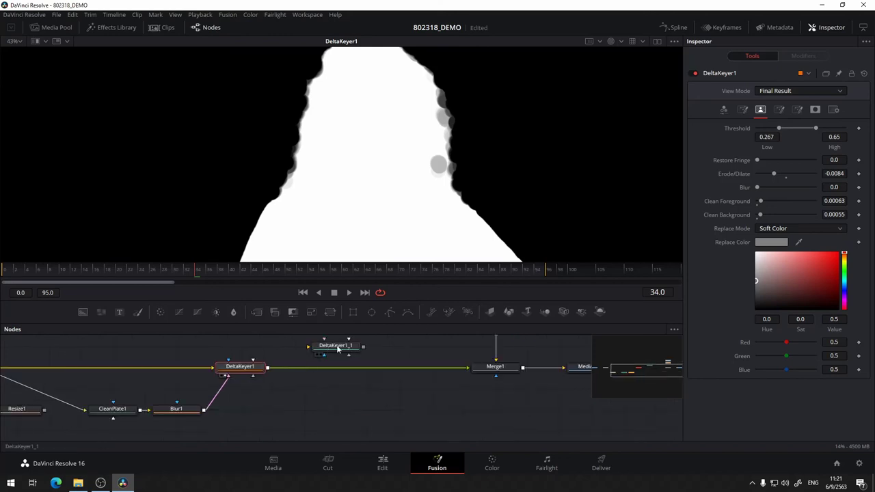
drag(322, 394, 439, 426)
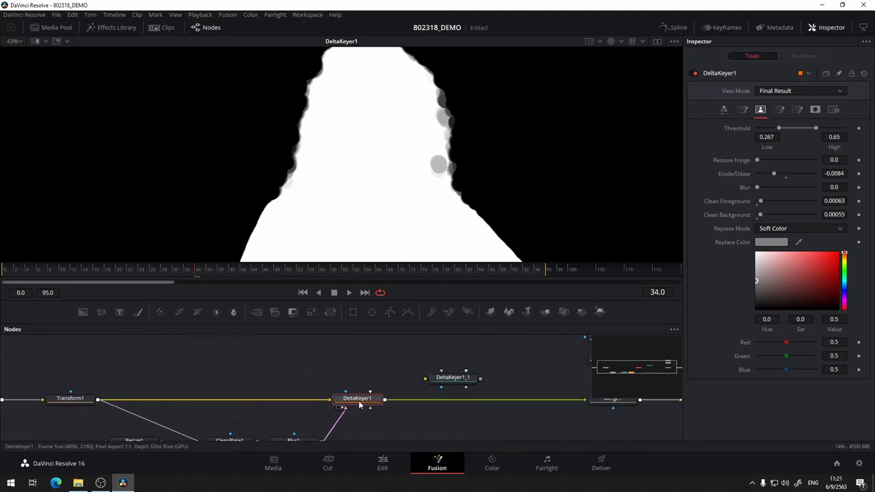
drag(408, 357, 368, 337)
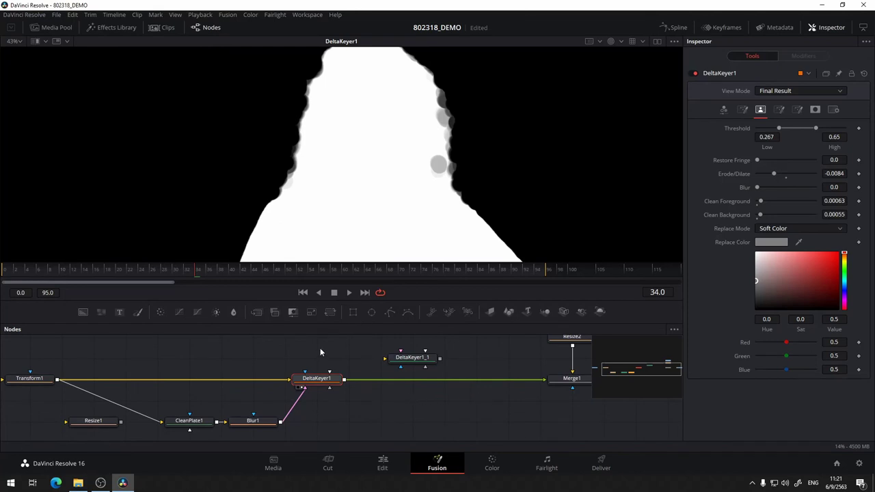
drag(322, 351, 399, 374)
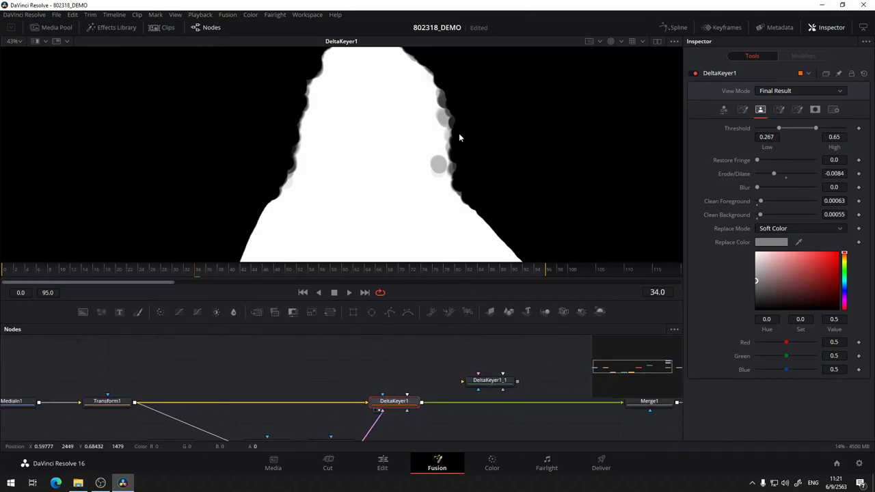
View the colour result and set DeltaKeyer1's Erode/Dilate to -0.0037 and Clean Foreground to 0.00213
key(c)
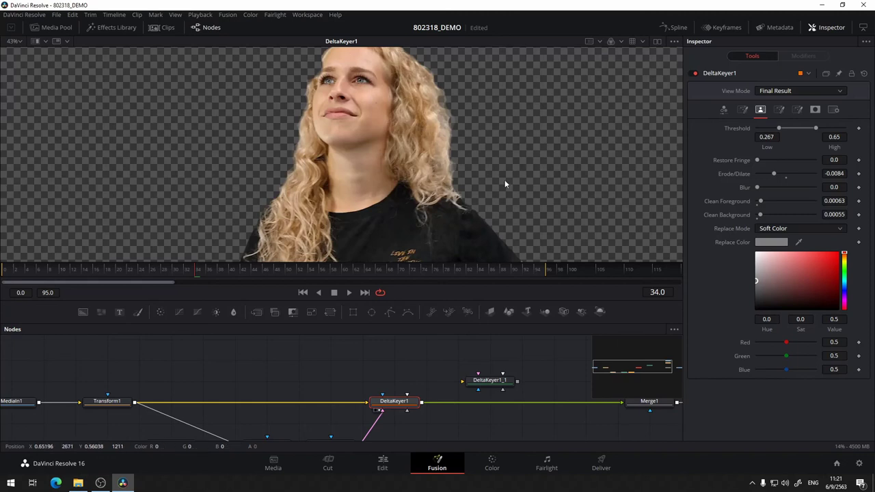
scroll(505, 180, down, 5)
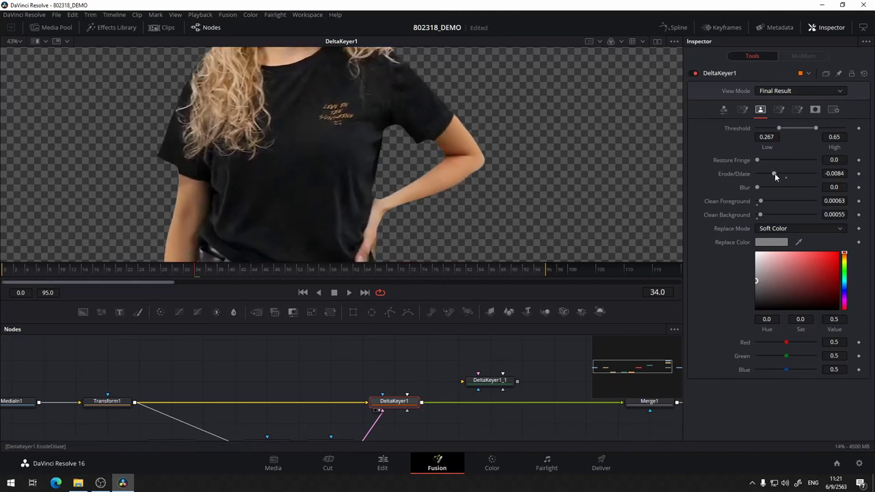
drag(774, 174, 782, 174)
scroll(481, 101, up, 3)
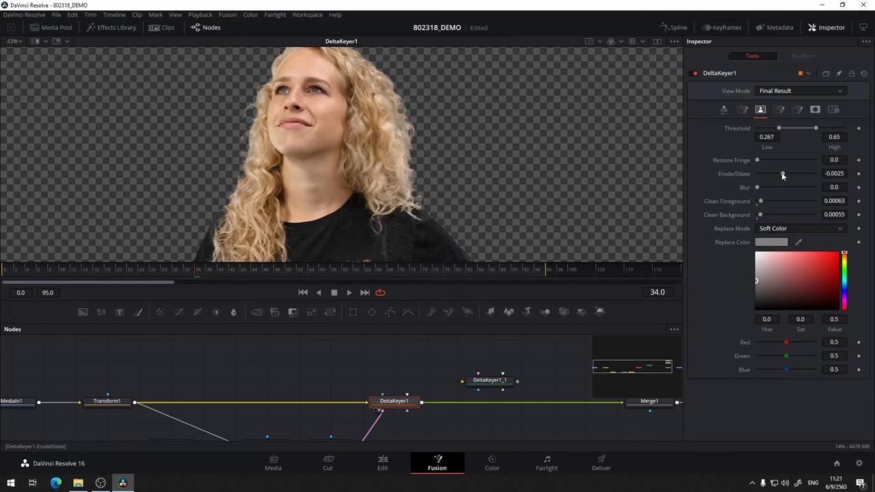
drag(782, 174, 781, 174)
scroll(451, 66, down, 3)
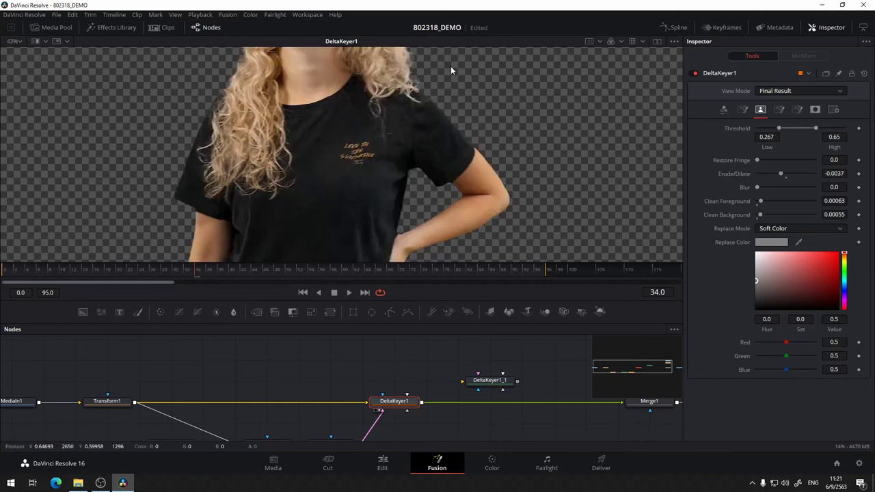
scroll(450, 66, down, 2)
scroll(451, 66, left, 2)
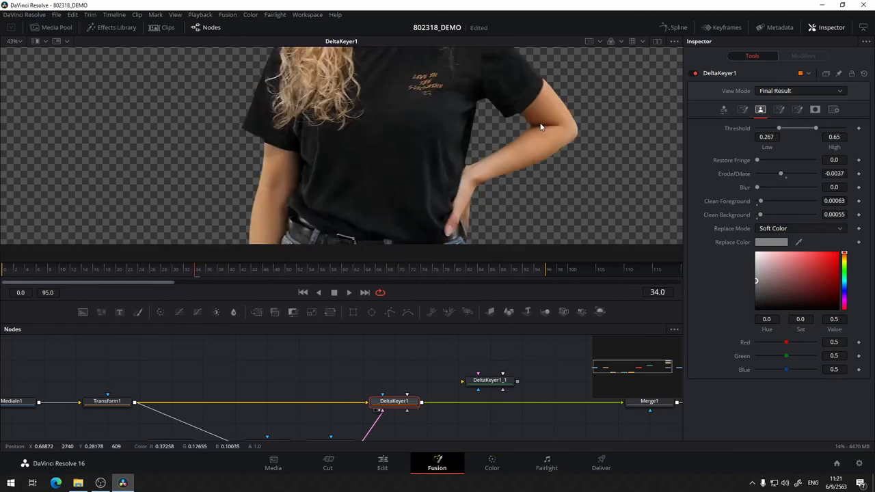
scroll(309, 174, up, 2)
scroll(310, 175, right, 1)
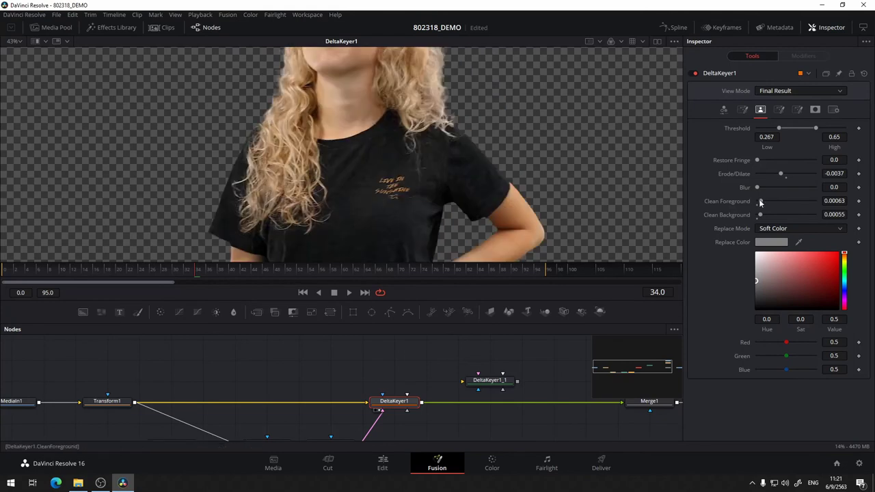
drag(760, 203, 769, 201)
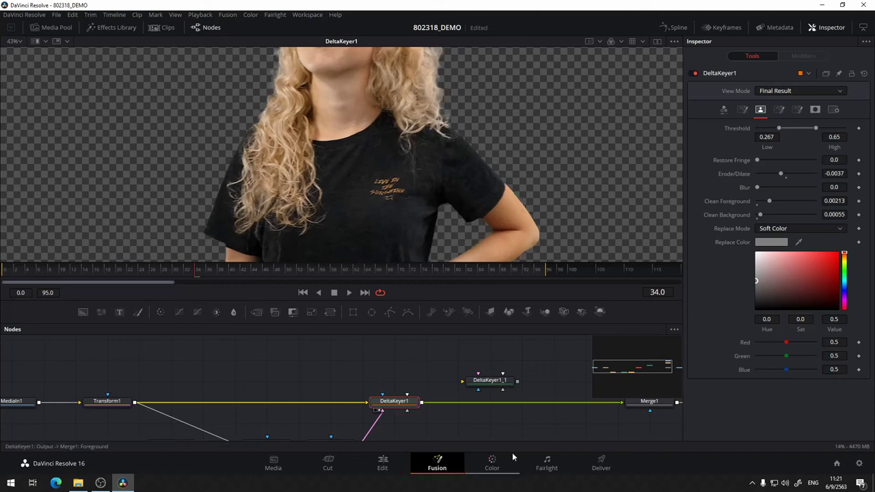
Wire Blur1 as DeltaKeyer1_1's clean plate and Transform1 as its main input
click(499, 387)
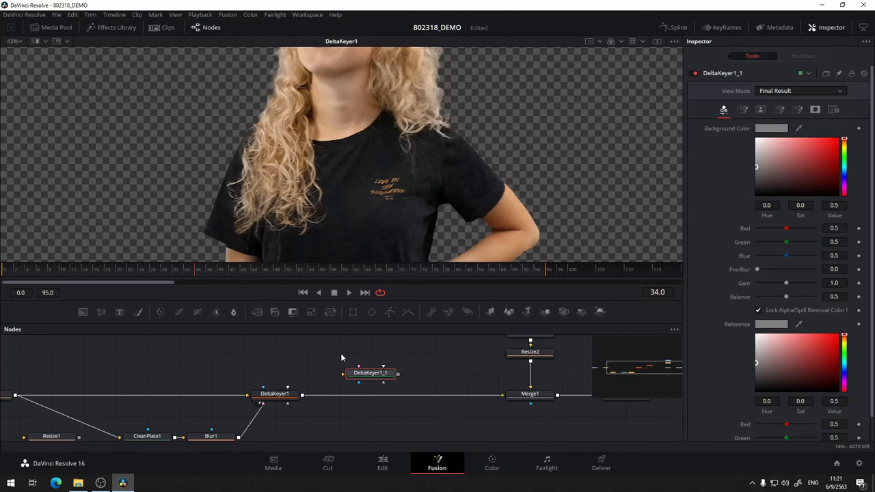
scroll(301, 383, down, 1)
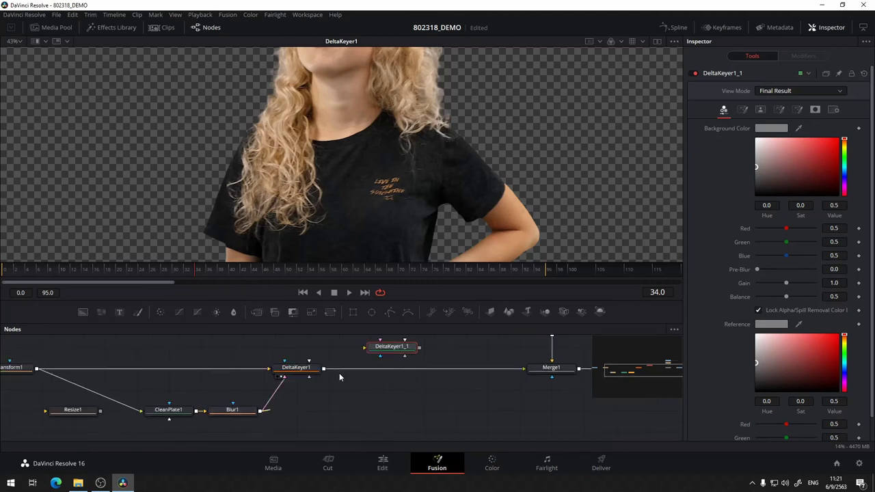
drag(260, 411, 393, 347)
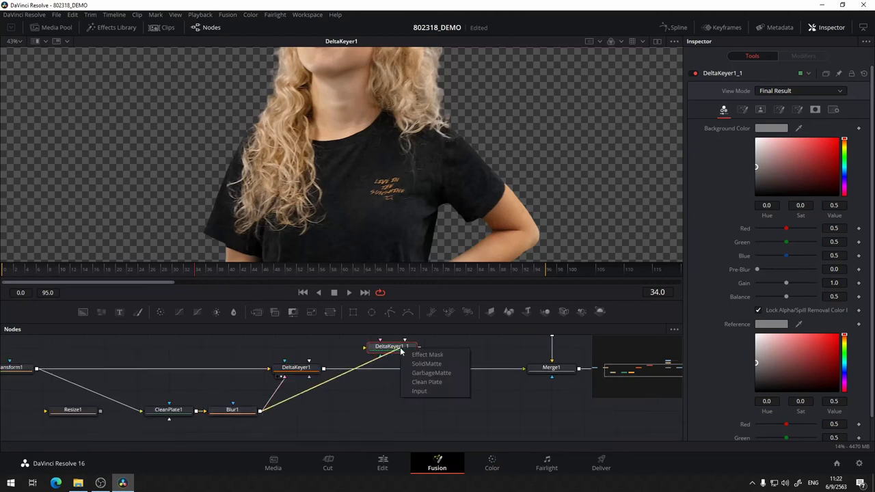
click(440, 382)
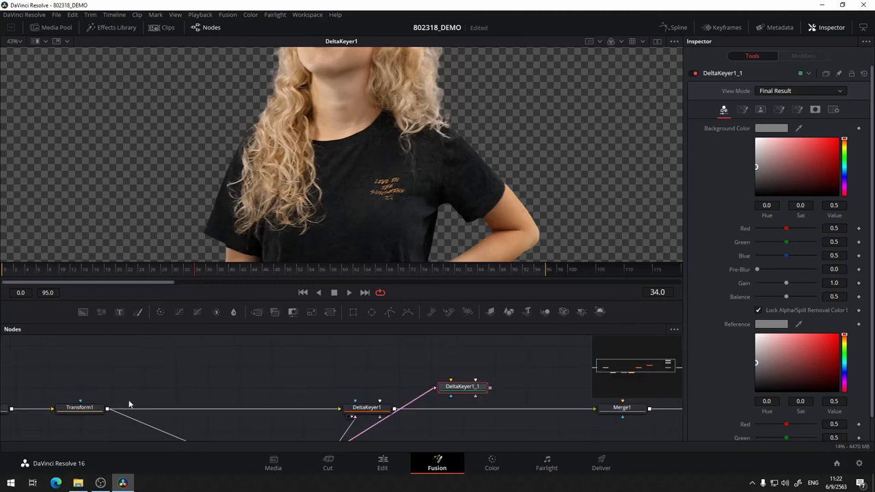
drag(107, 408, 454, 394)
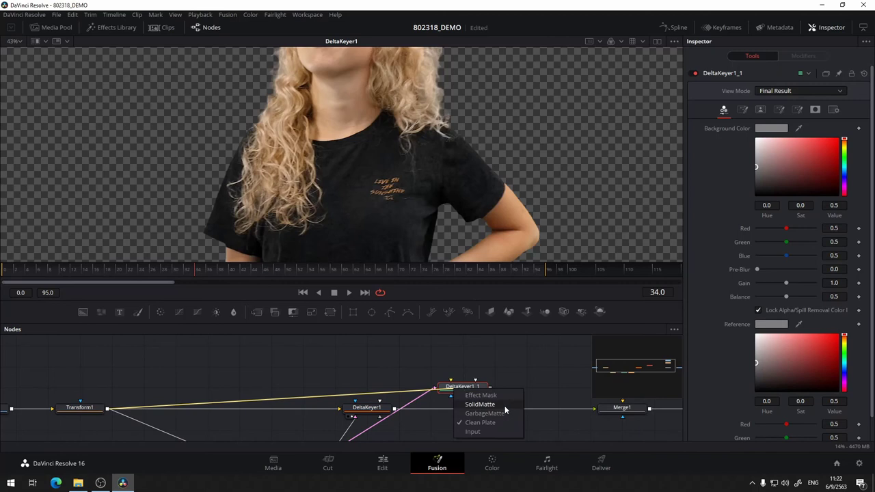
click(478, 435)
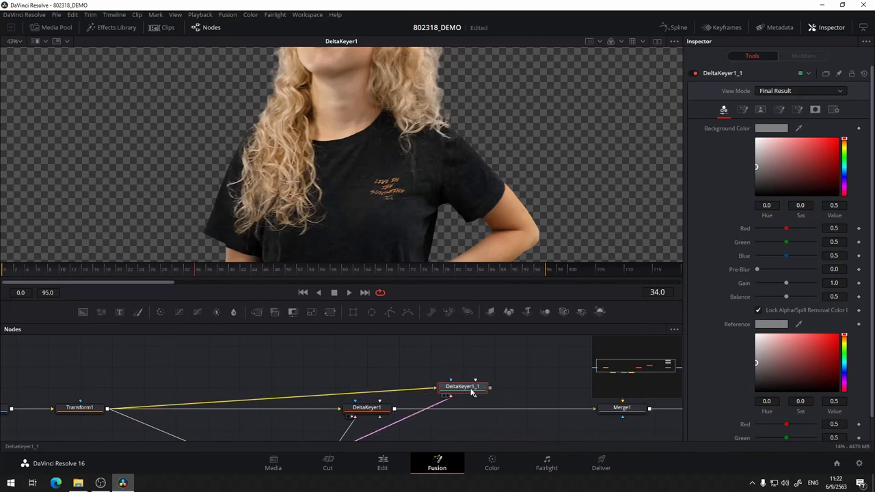
Reposition DeltaKeyer1_1 and add a routing point to tidy the Transform1 link
drag(472, 391, 518, 440)
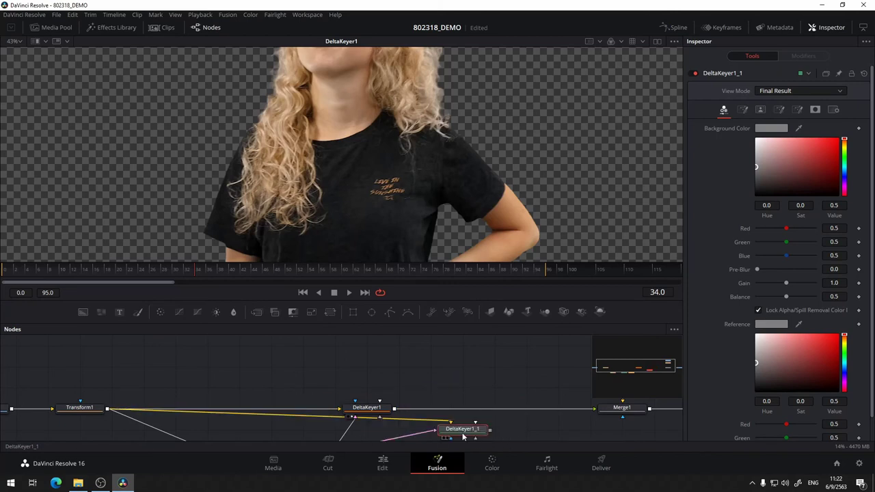
mouse_move(509, 374)
mouse_down()
mouse_move(450, 321)
mouse_move(446, 329)
mouse_up()
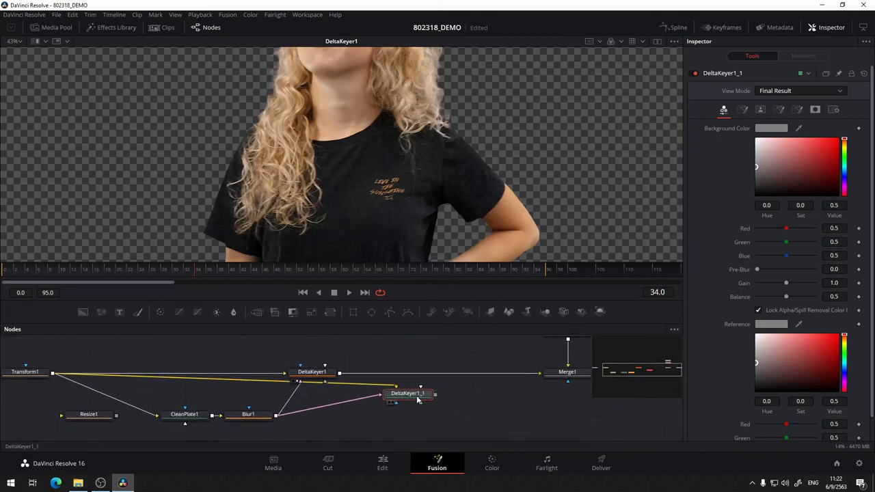
mouse_move(430, 398)
mouse_down()
mouse_move(461, 362)
mouse_move(429, 333)
mouse_move(489, 388)
mouse_up()
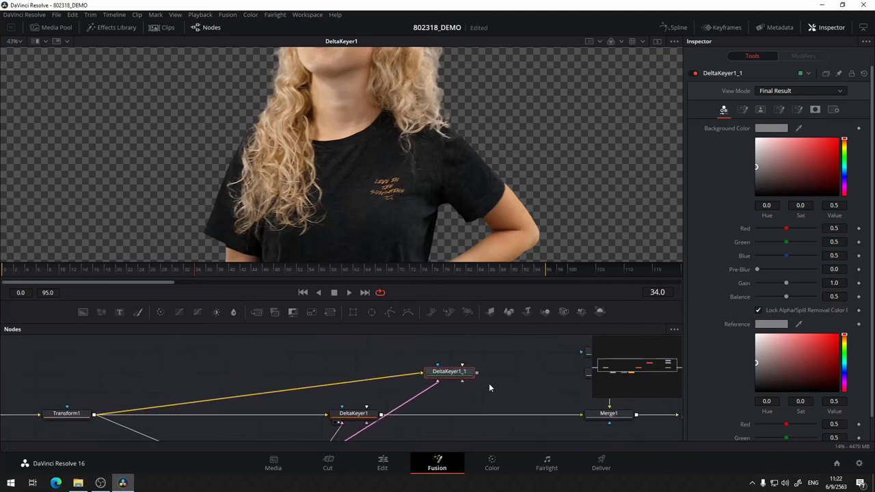
alt+click(292, 389)
drag(293, 389, 258, 355)
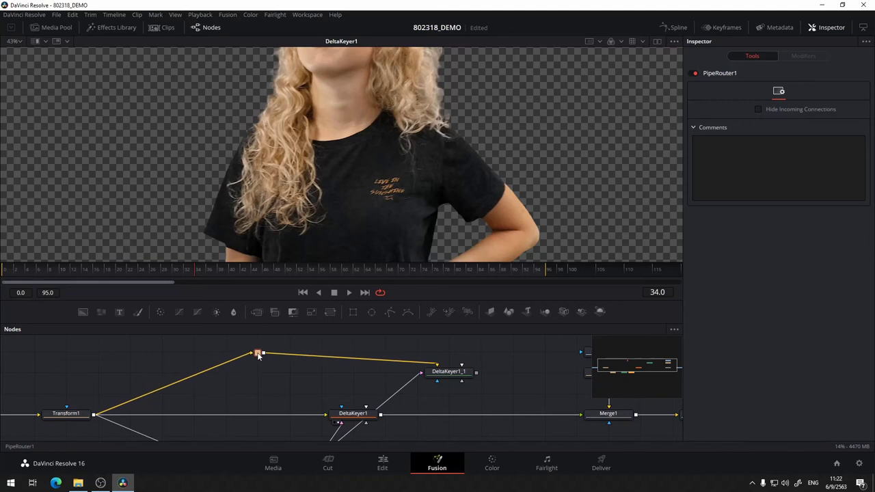
mouse_move(451, 372)
mouse_down()
mouse_move(420, 351)
mouse_move(449, 351)
mouse_up()
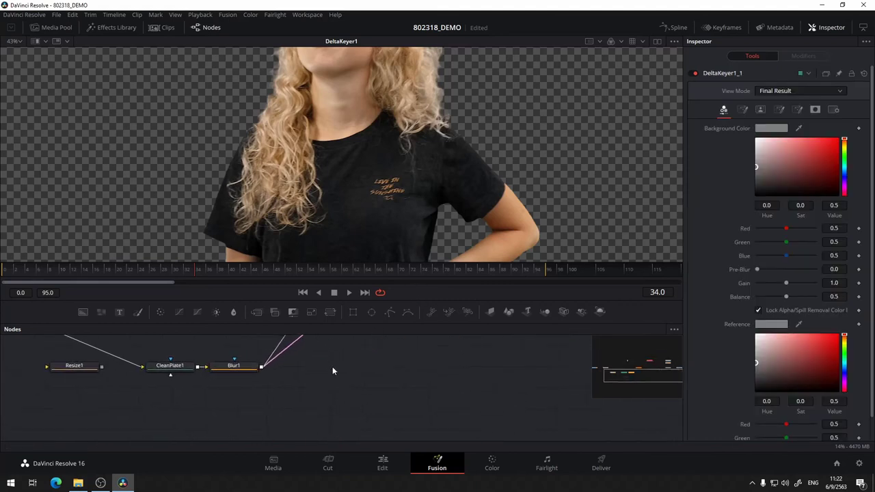
scroll(332, 366, right, 3)
Route the Blur1 link through a second point and view DeltaKeyer1_1's alpha matte
alt+click(317, 391)
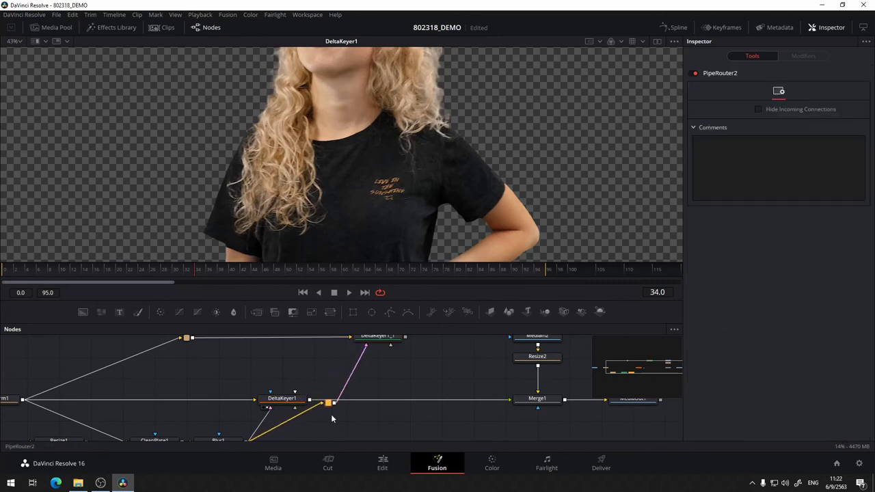
drag(331, 415, 337, 435)
scroll(354, 385, down, 3)
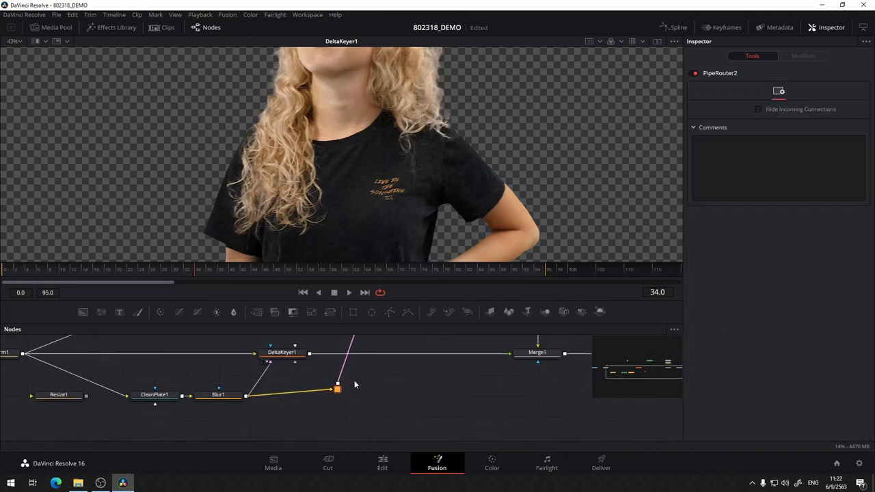
scroll(397, 406, up, 1)
scroll(396, 406, up, 3)
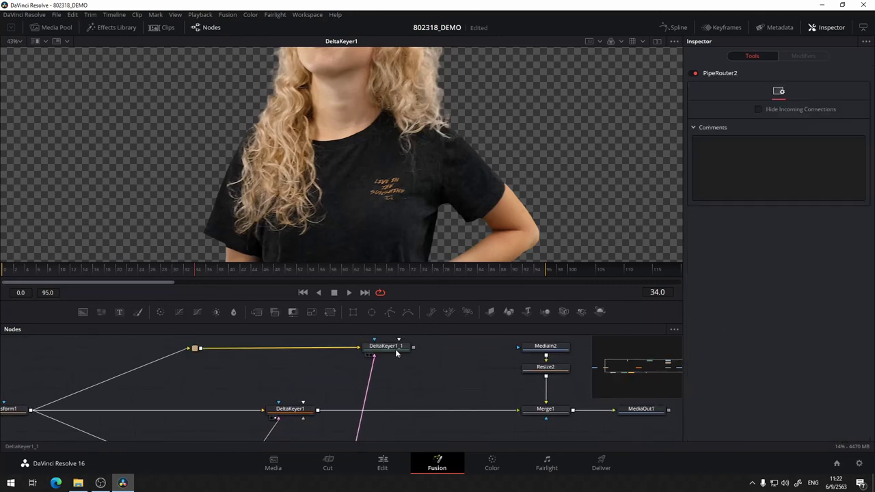
drag(395, 352, 378, 354)
click(374, 354)
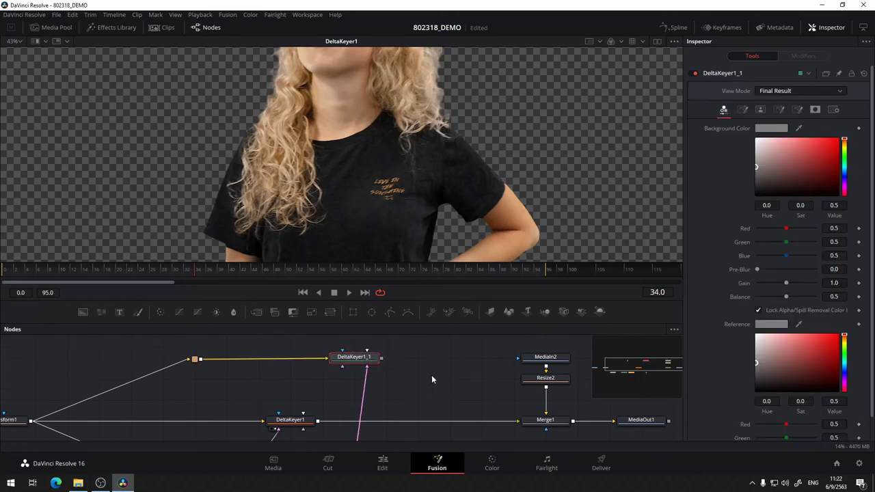
scroll(431, 377, left, 1)
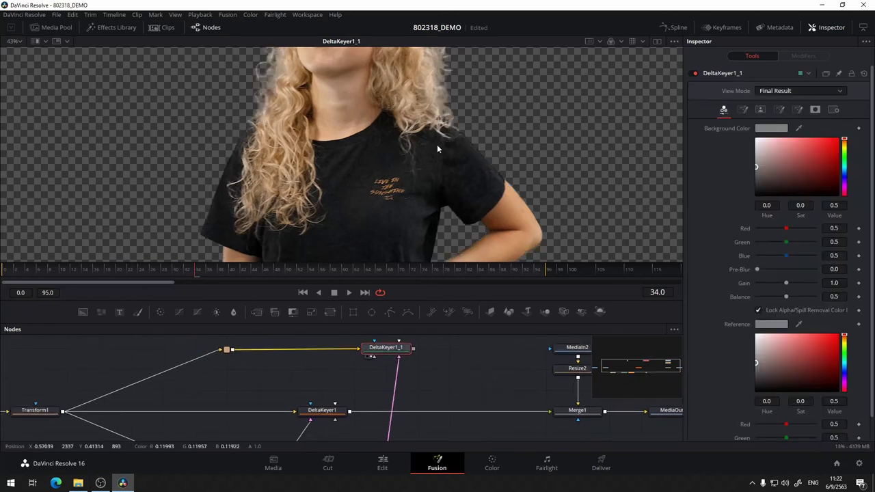
key(1)
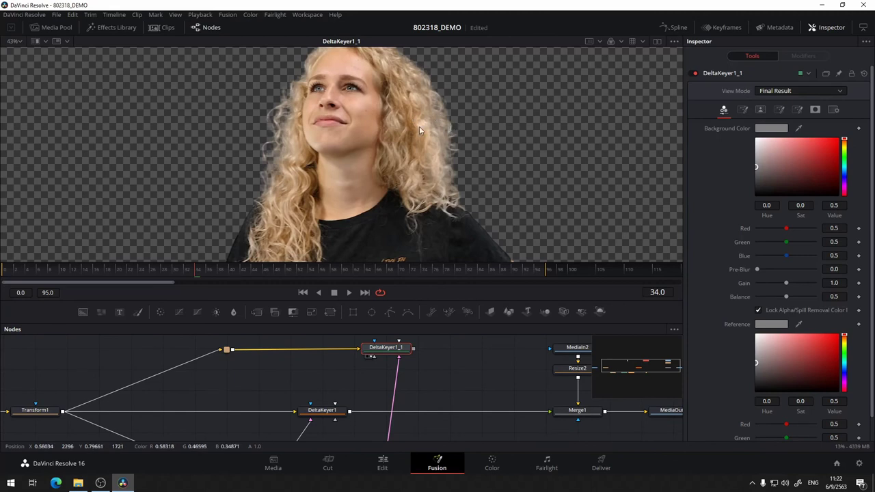
key(a)
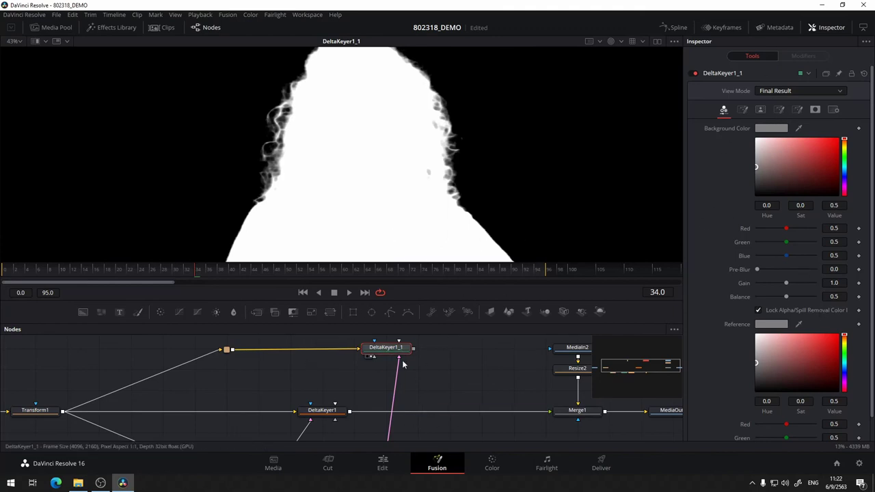
Reset DeltaKeyer1_1's Erode/Dilate to 0.0 in the Matte tab
click(761, 110)
click(743, 110)
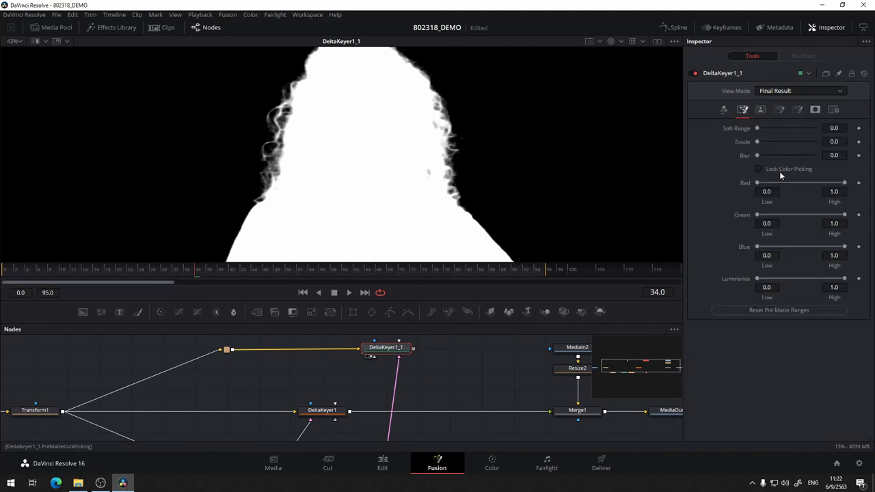
click(761, 110)
click(743, 110)
click(762, 110)
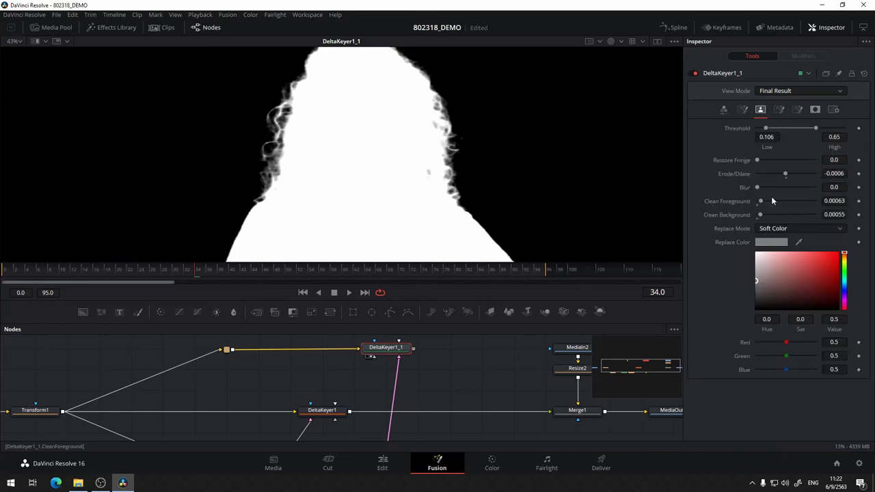
click(834, 174)
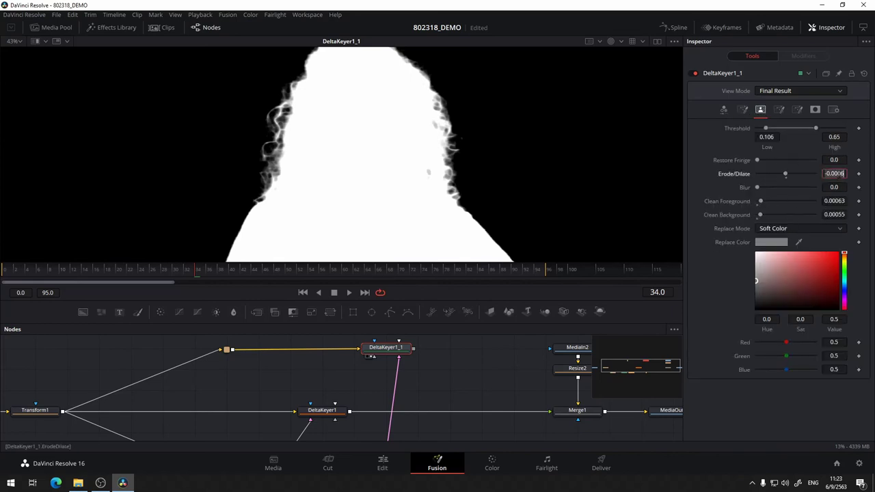
text(0)
key(Tab)
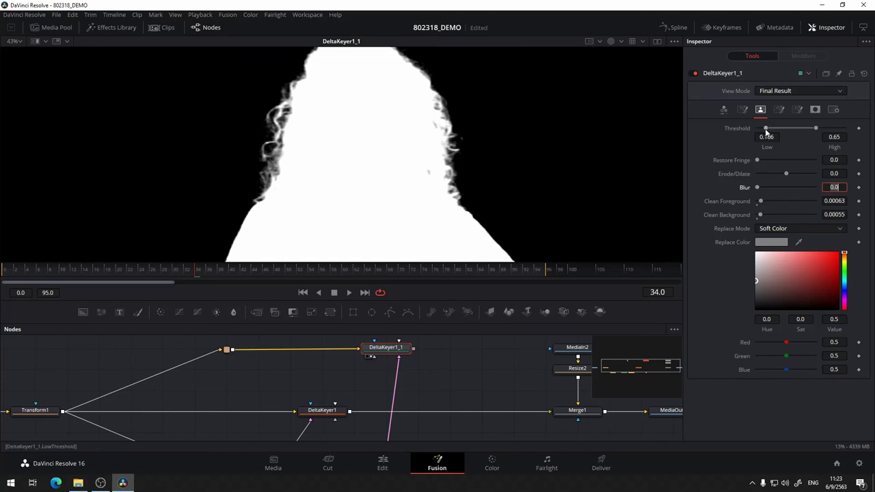
Raise DeltaKeyer1_1's high threshold to 0.861, adjust the low threshold, and zero Clean Foreground
drag(766, 129, 761, 130)
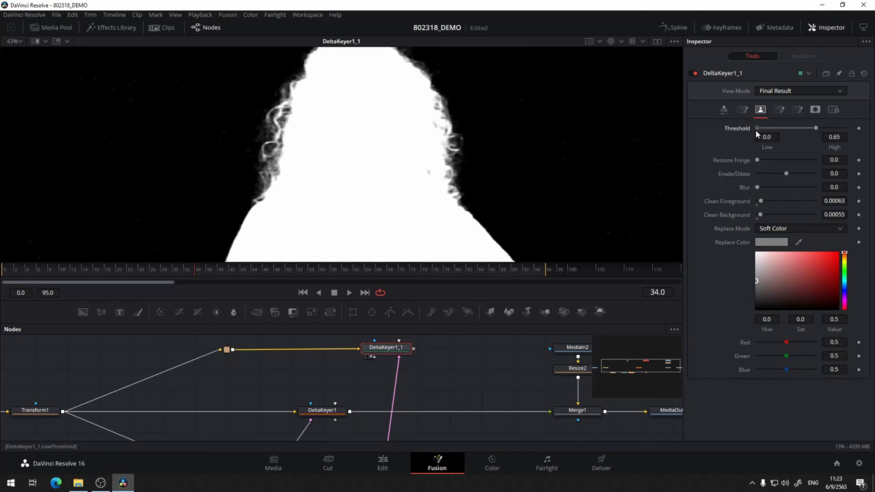
drag(759, 135, 761, 135)
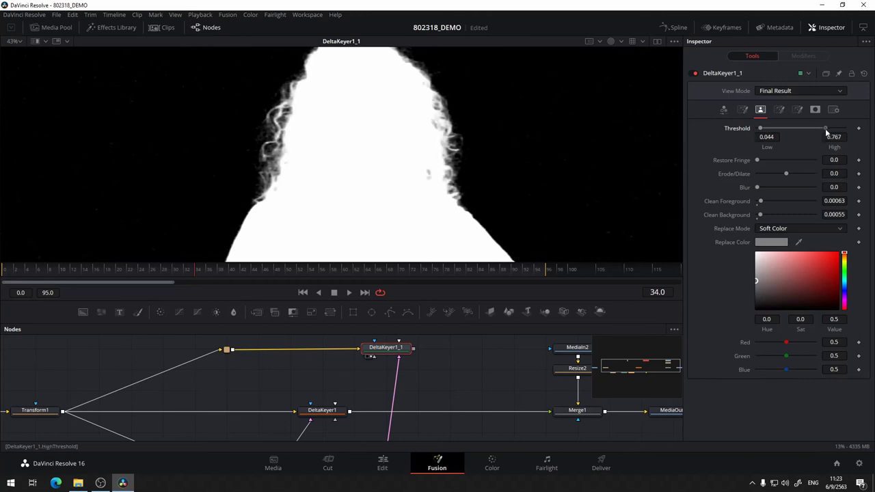
drag(825, 129, 833, 132)
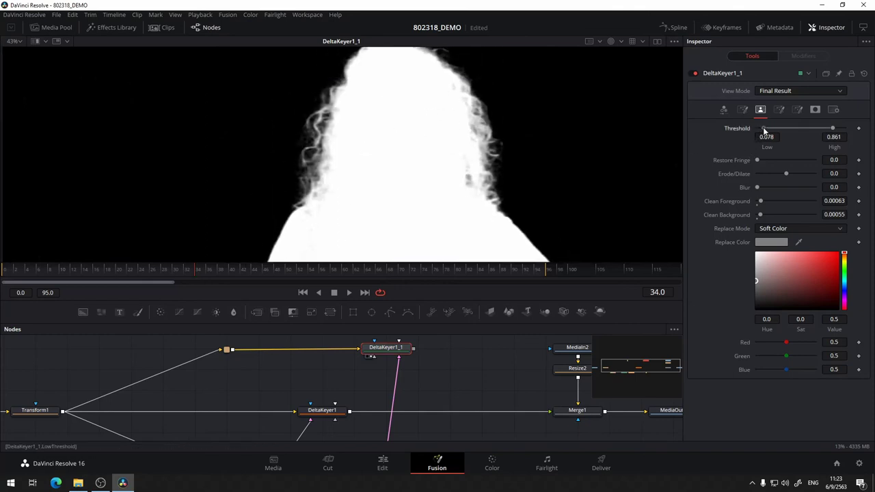
drag(764, 130, 759, 131)
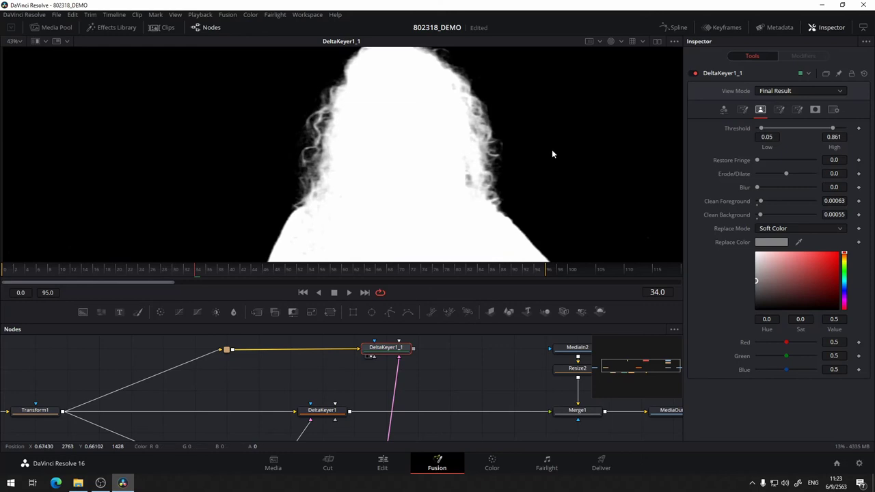
key(c)
key(a)
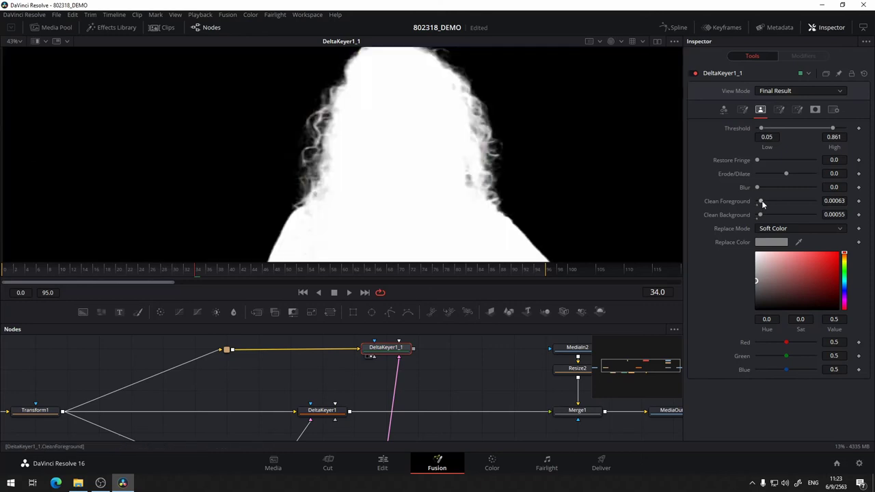
mouse_move(761, 200)
mouse_down()
mouse_move(767, 216)
mouse_move(748, 216)
mouse_up()
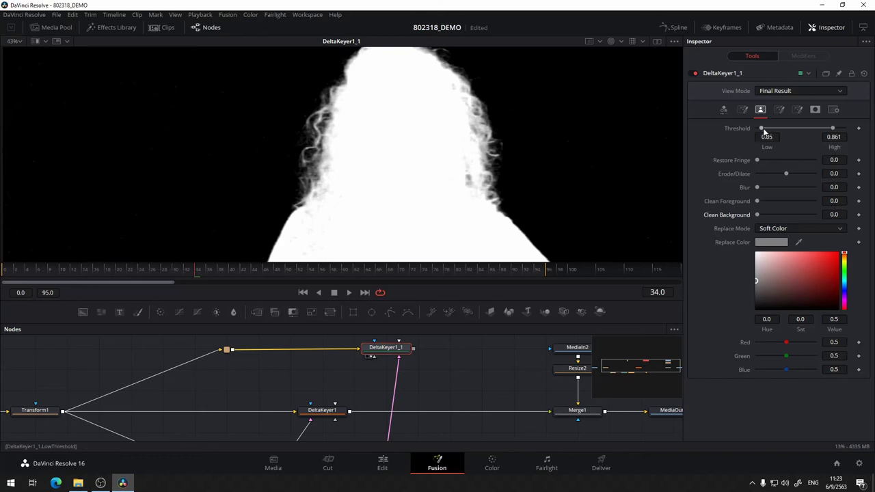
drag(765, 131, 770, 132)
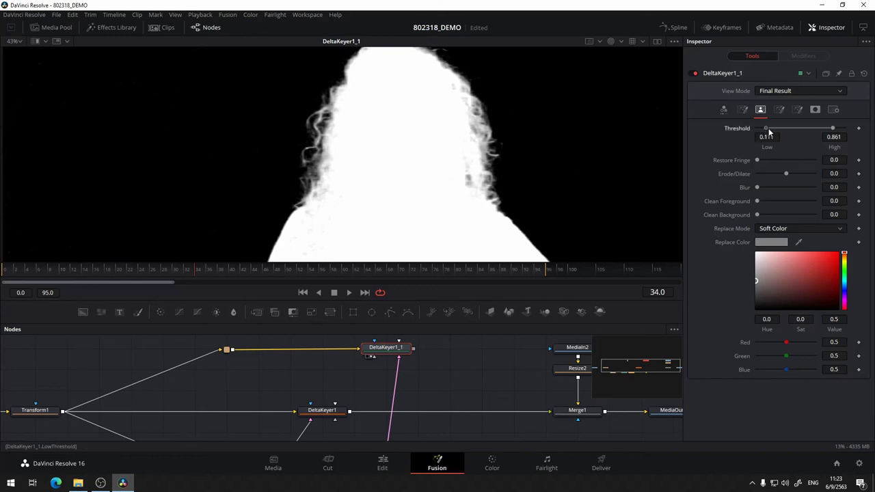
Compare colour and alpha views, then set DeltaKeyer1_1's high threshold to 0.744
key(c)
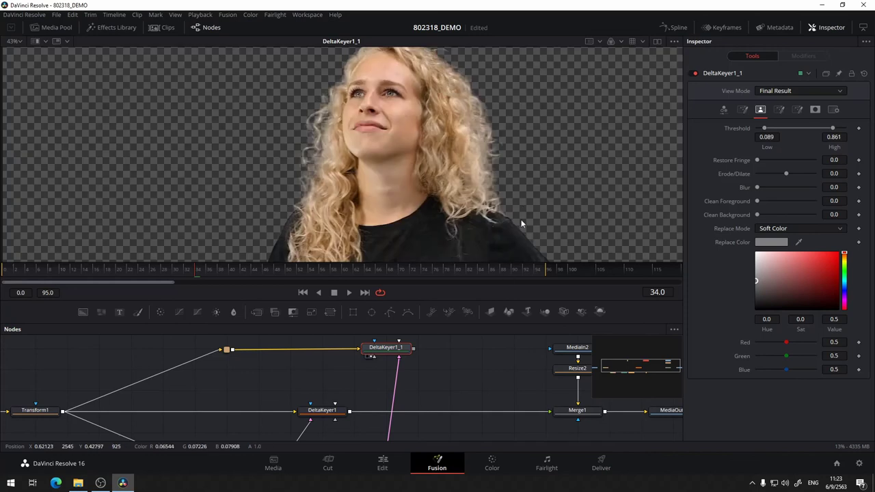
scroll(547, 174, down, 3)
key(a)
key(c)
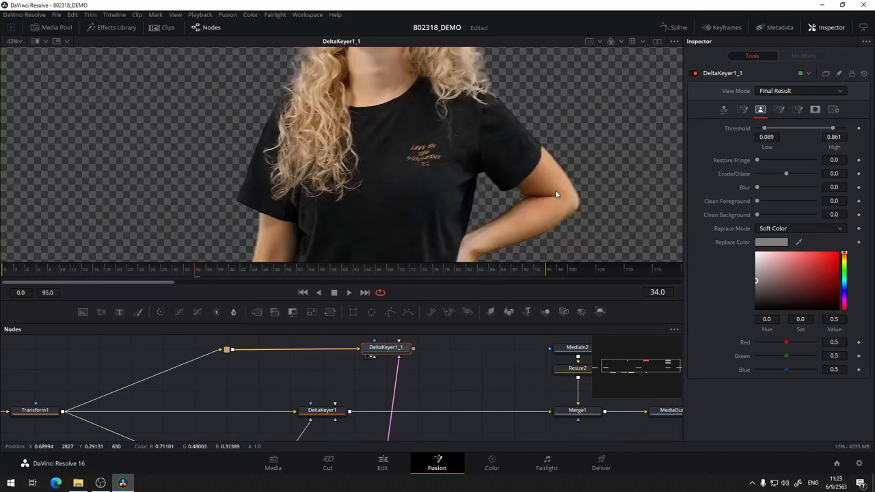
scroll(536, 230, right, 1)
scroll(523, 236, up, 1)
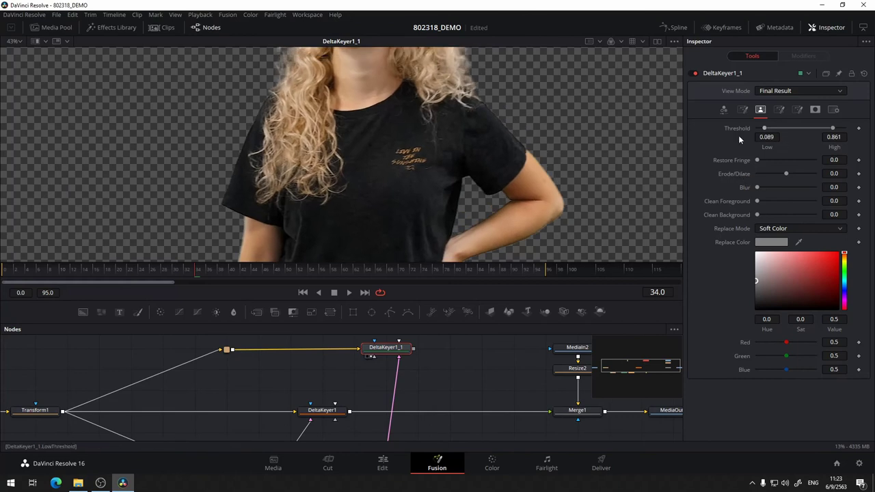
scroll(531, 173, up, 2)
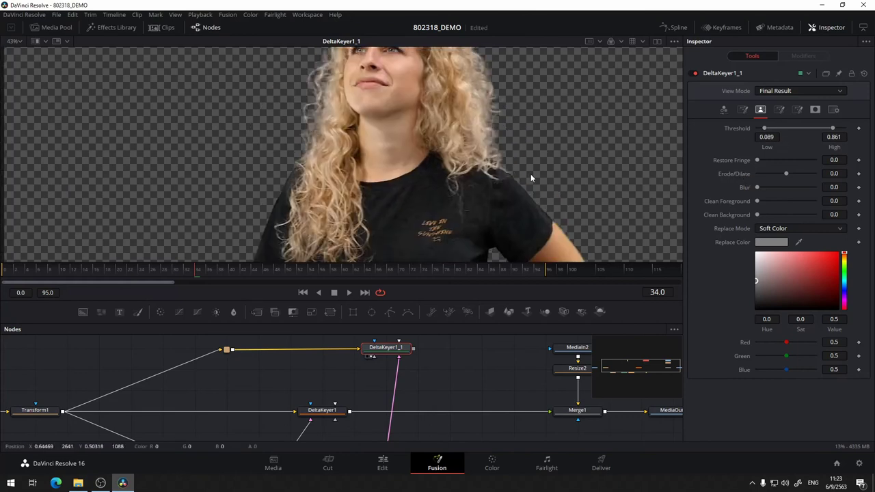
click(833, 130)
mouse_move(826, 130)
mouse_down()
mouse_move(837, 133)
mouse_move(823, 128)
mouse_up()
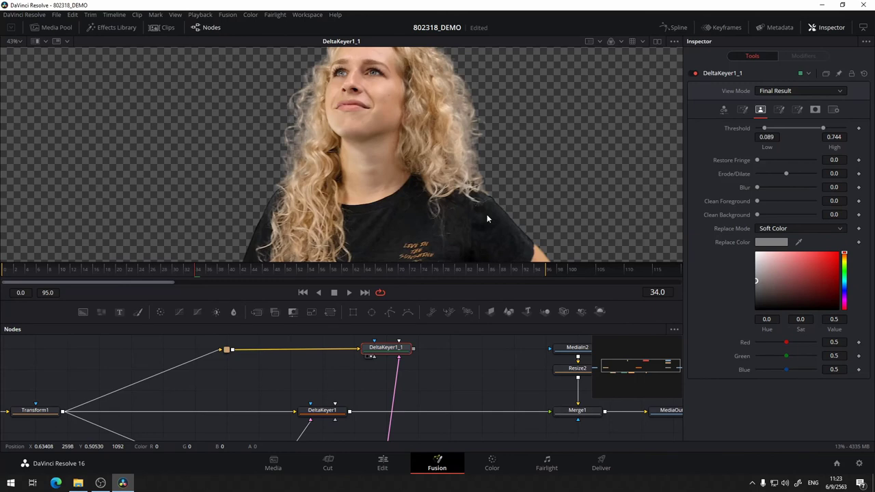
scroll(449, 362, down, 5)
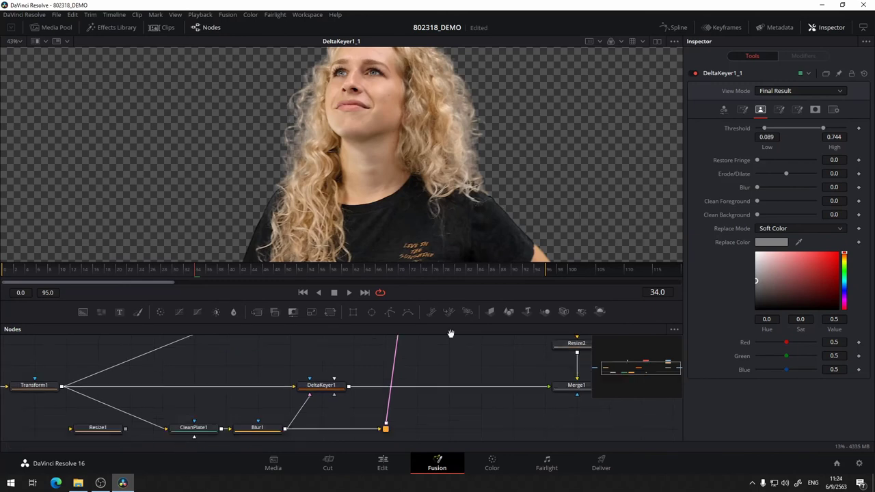
scroll(338, 393, up, 5)
drag(321, 407, 399, 205)
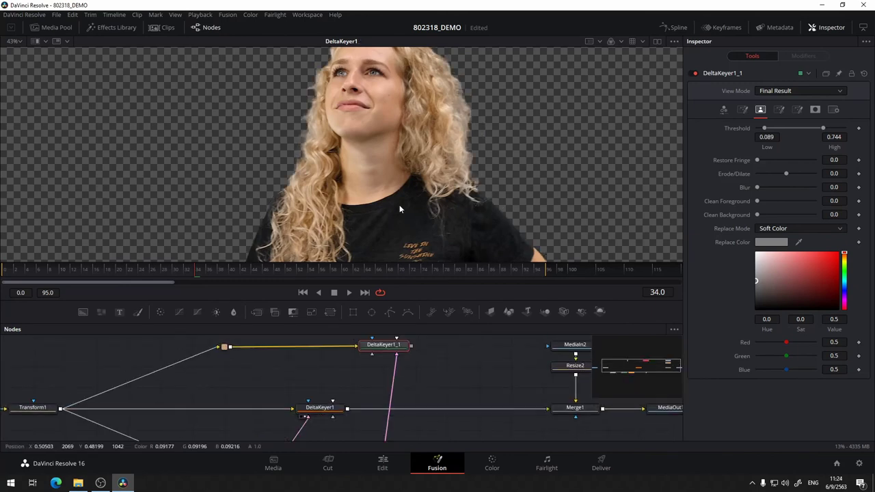
key(1)
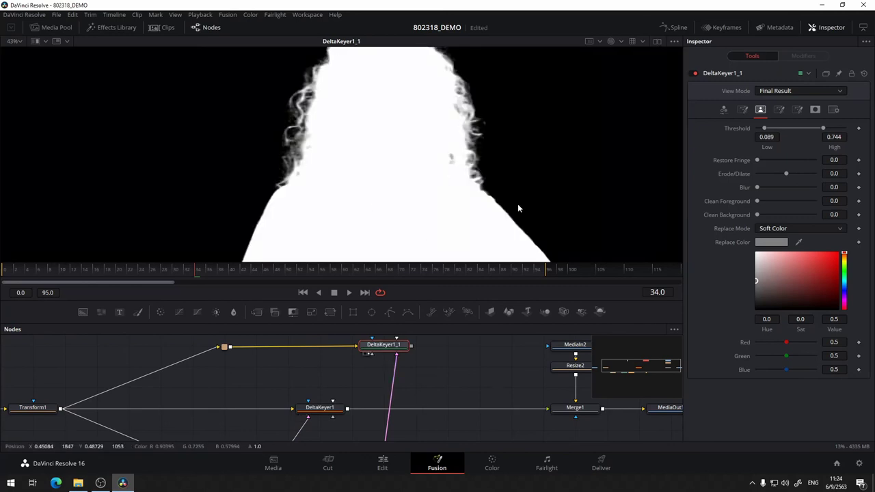
scroll(488, 388, down, 2)
scroll(420, 365, down, 1)
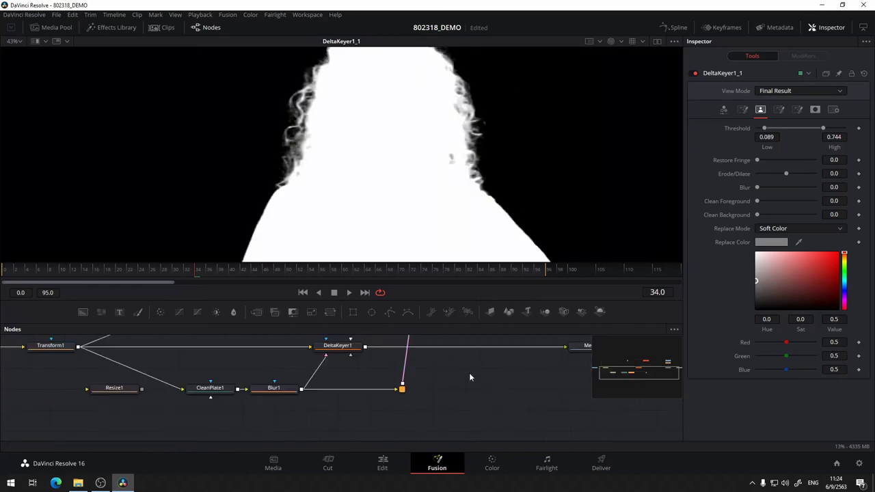
scroll(444, 390, up, 2)
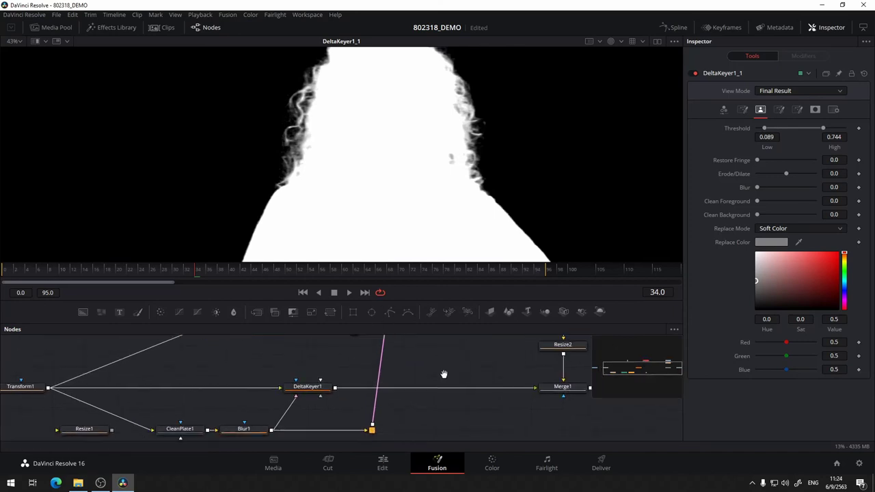
scroll(445, 375, down, 1)
scroll(445, 375, up, 1)
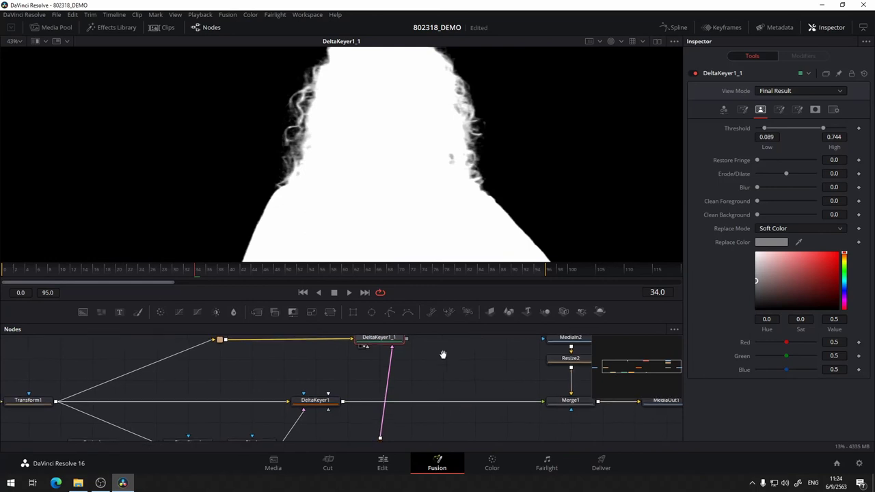
scroll(410, 376, up, 3)
scroll(457, 377, up, 4)
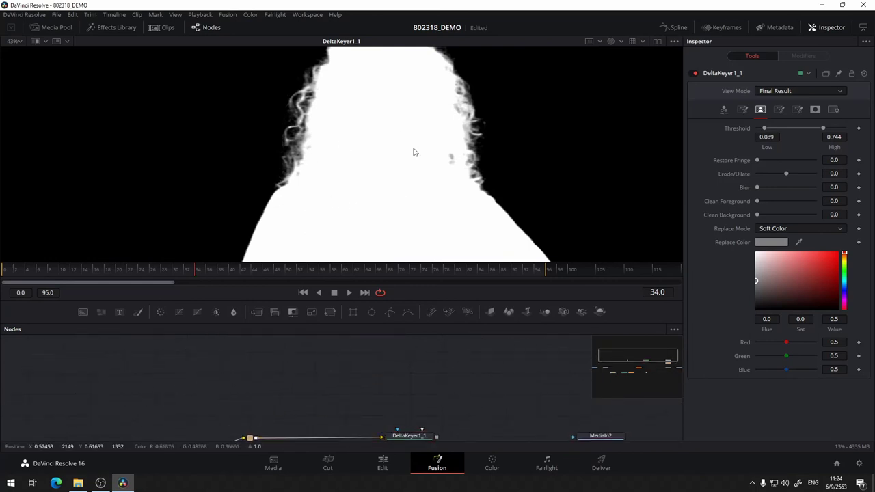
key(c)
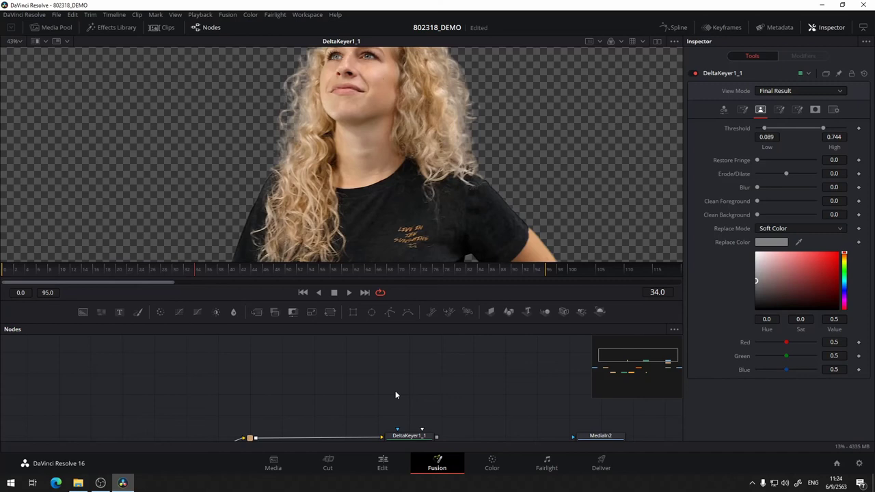
Add a Polygon mask node, Polygon1, by searching the Select Tool list for Polygon
key(shift+space)
text(Resize)
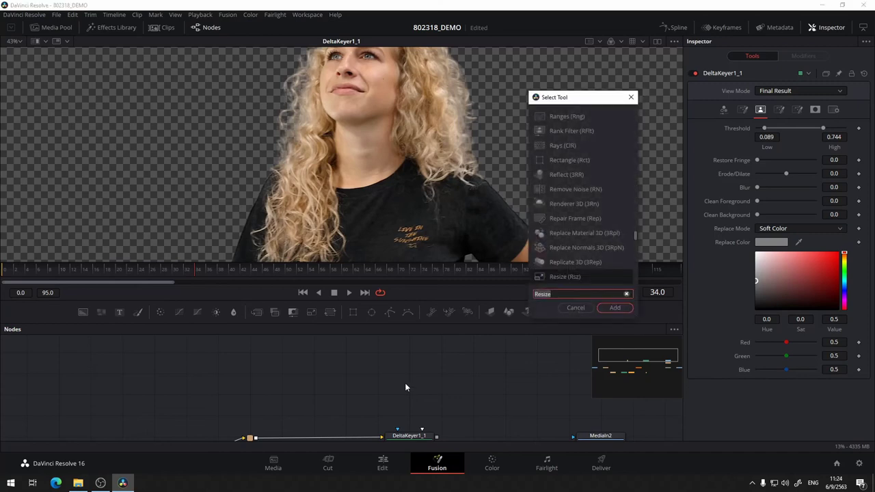
text(pol)
click(575, 116)
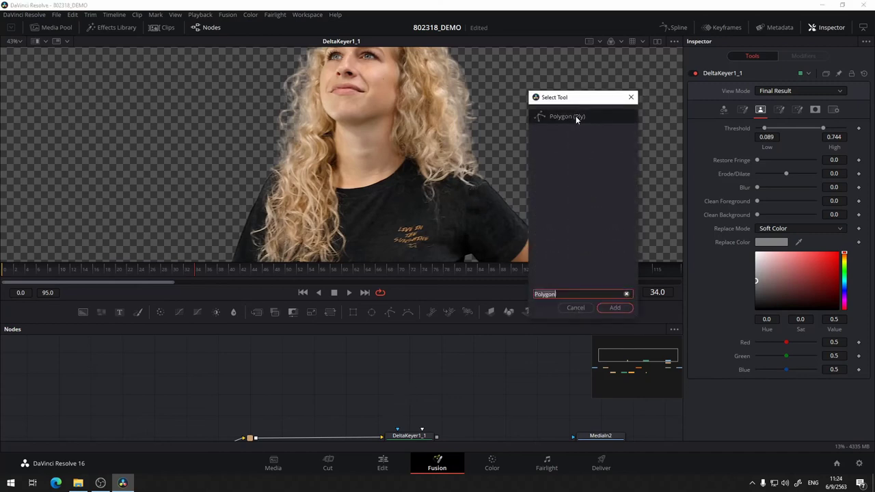
click(612, 308)
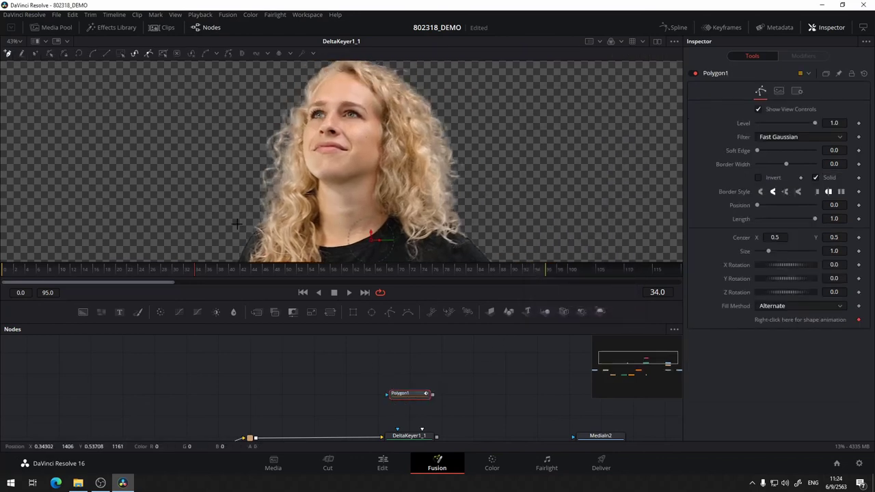
Start the polygon outline beside the woman, over her head and down her right side
click(225, 136)
click(264, 97)
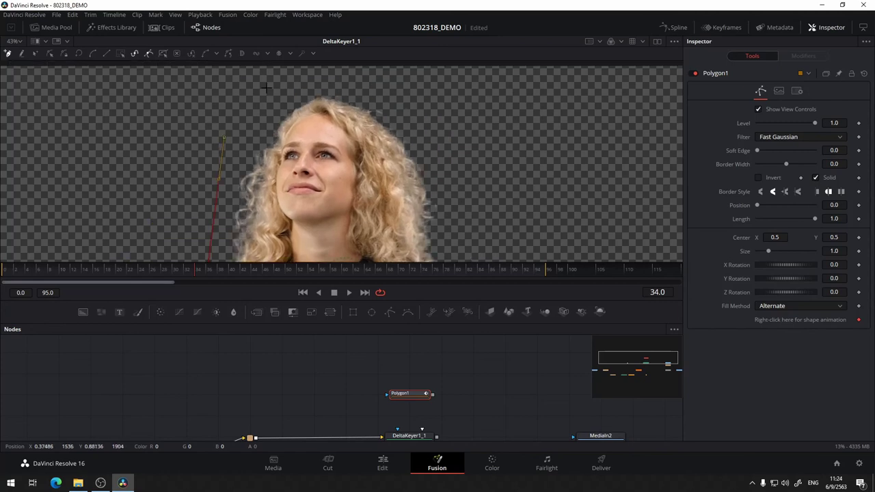
click(283, 79)
click(360, 75)
click(473, 164)
click(470, 199)
scroll(469, 209, down, 3)
Continue the polygon along the shoulder and lower shirt, then close the shape
click(458, 138)
click(433, 179)
click(422, 196)
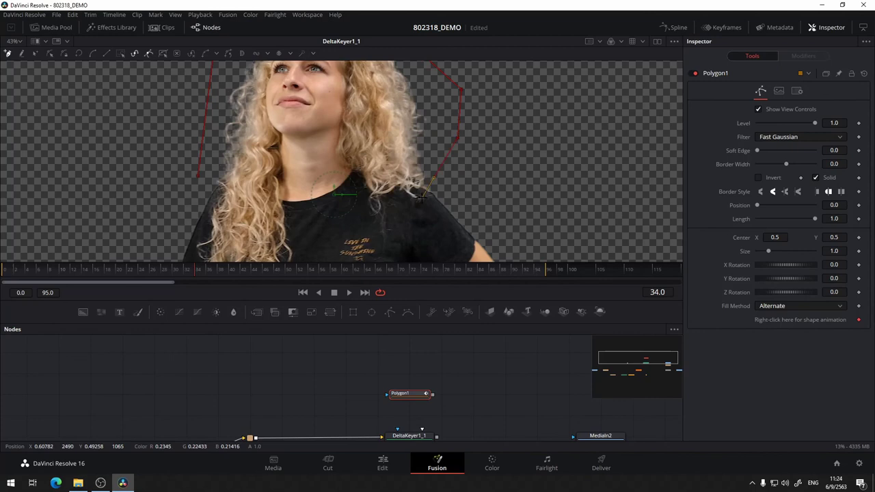
click(350, 218)
click(315, 226)
click(199, 176)
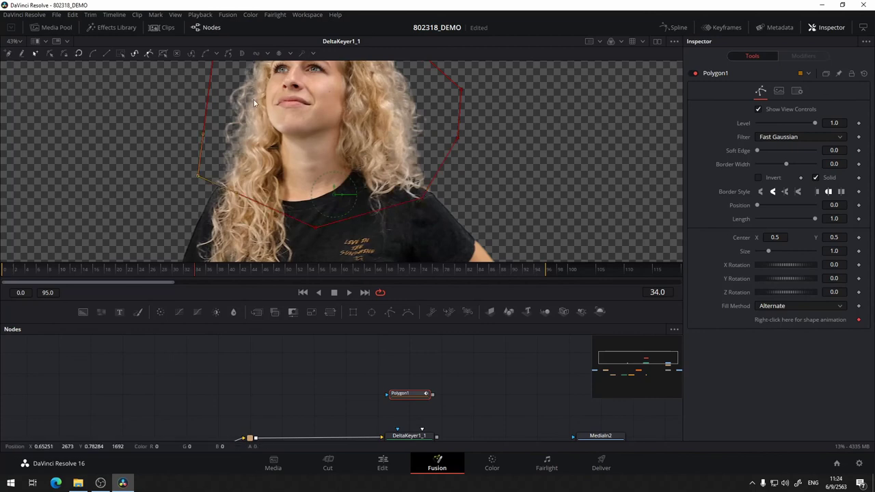
scroll(488, 128, up, 3)
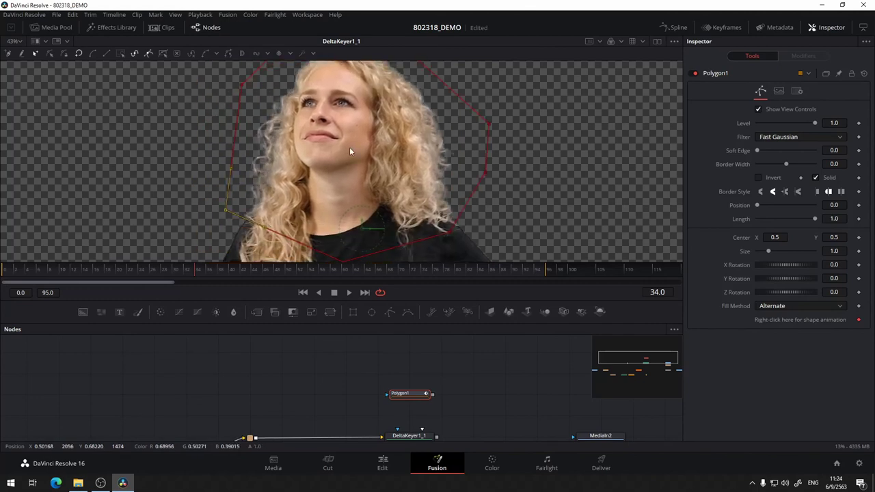
scroll(451, 382, down, 3)
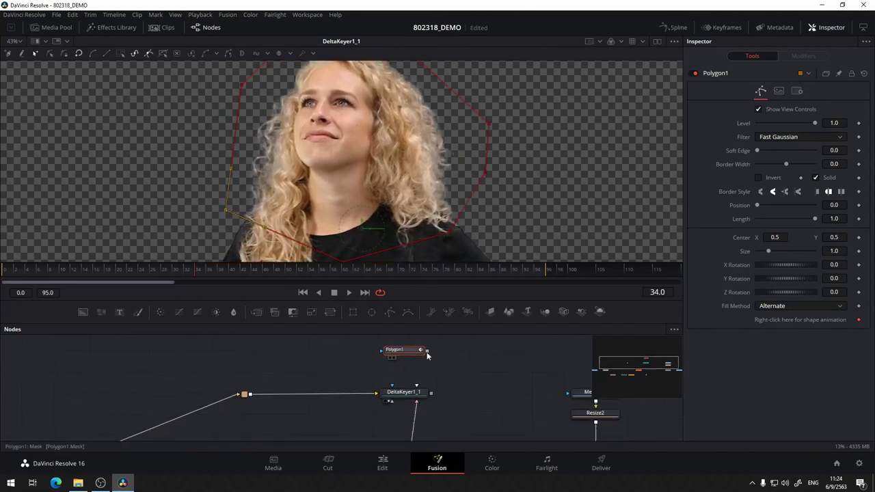
Wire Polygon1 into DeltaKeyer1_1's mask input, testing Invert and leaving it off
drag(425, 353, 403, 391)
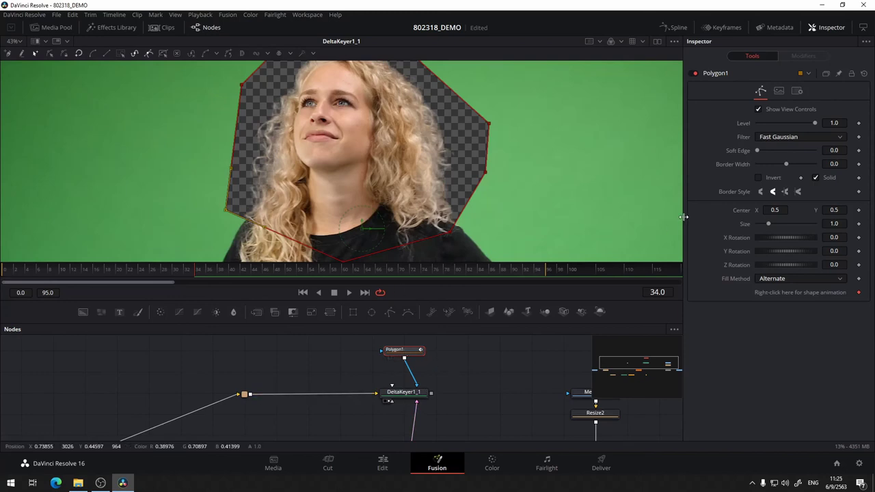
click(757, 178)
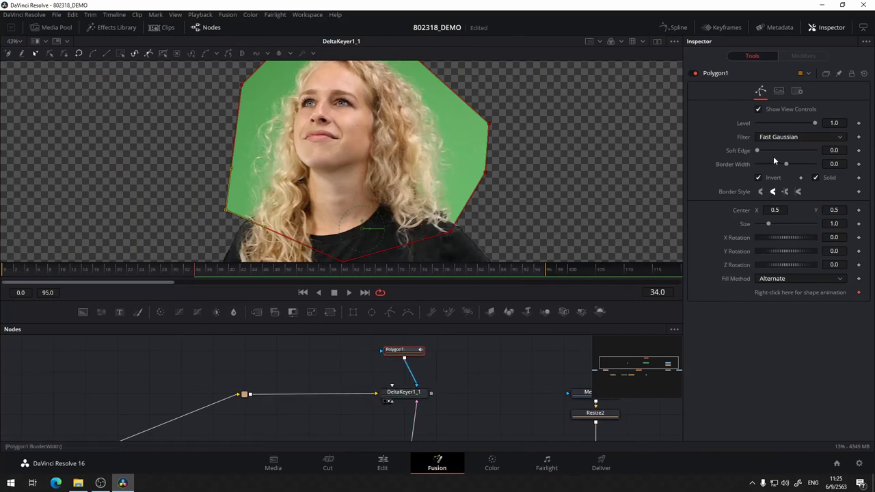
click(758, 177)
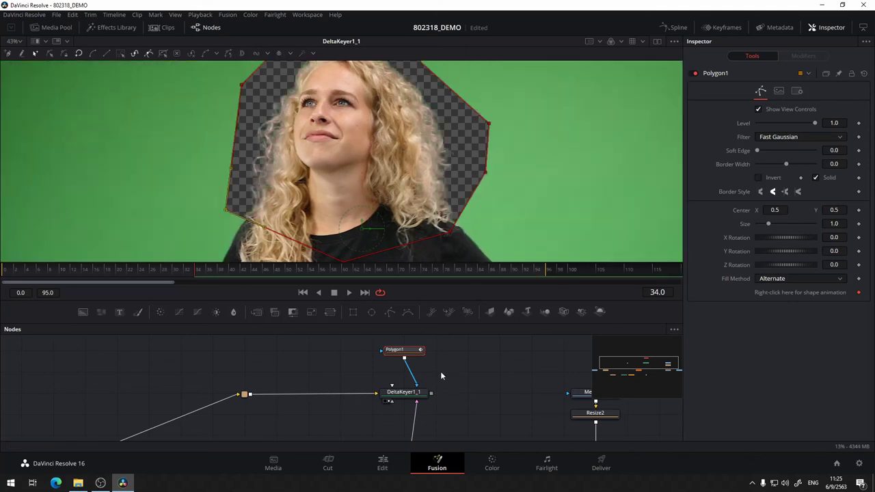
Review DeltaKeyer1_1's key settings and rearrange the node graph view
scroll(437, 386, left, 1)
click(424, 395)
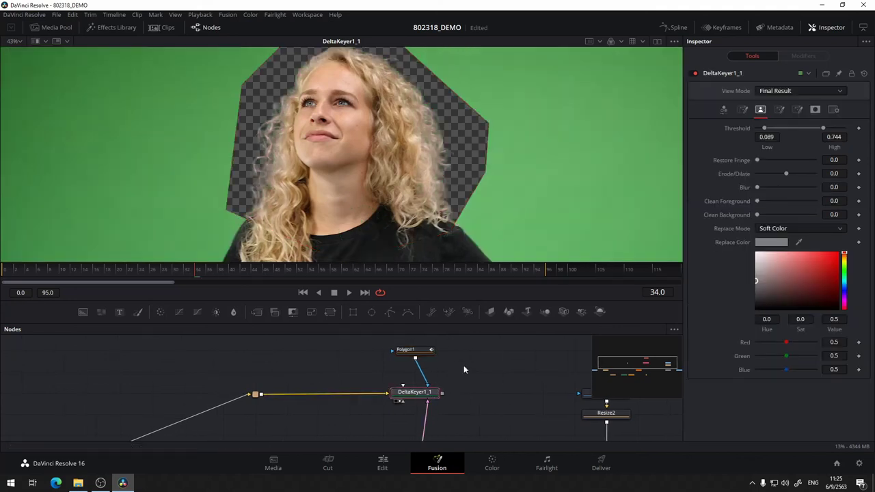
mouse_move(463, 365)
mouse_down()
mouse_move(516, 361)
mouse_move(314, 343)
mouse_move(311, 353)
mouse_up()
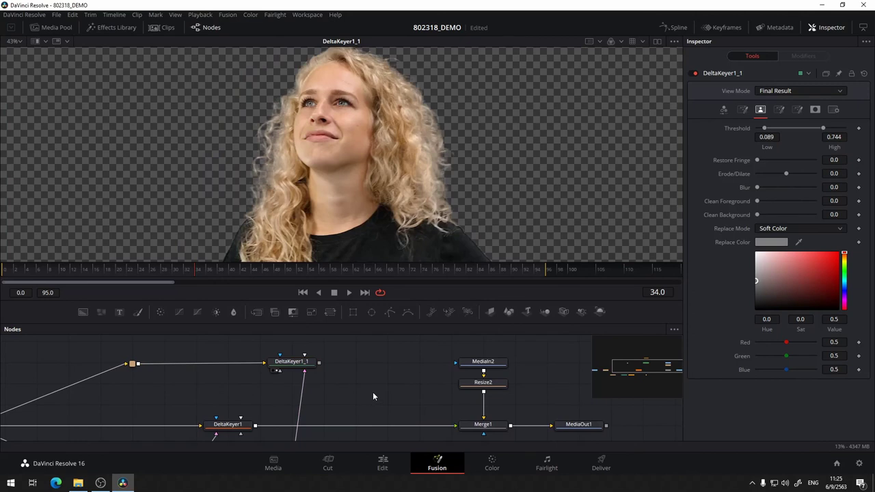
click(390, 312)
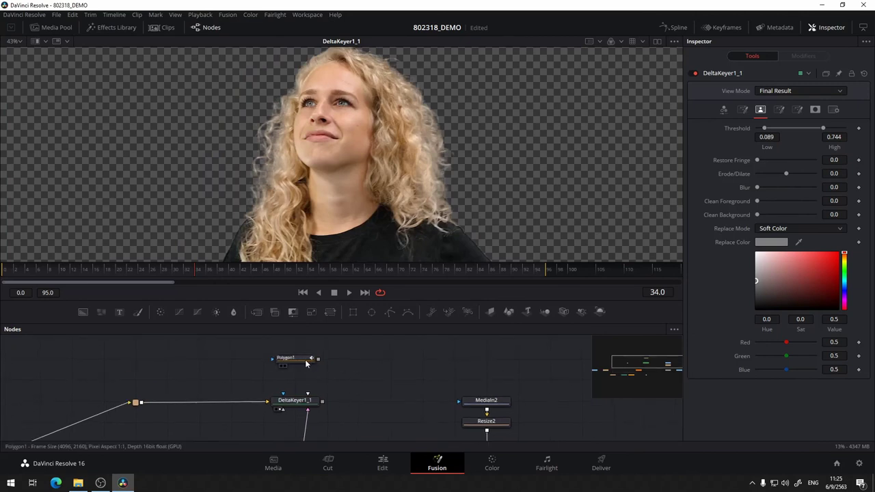
scroll(335, 360, down, 3)
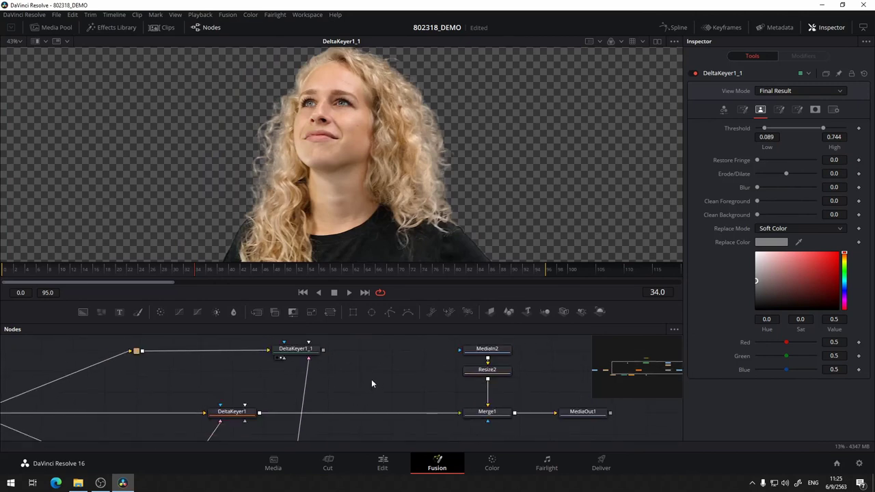
key(shift+space)
Add a Merge2 node with DeltaKeyer1 as background and DeltaKeyer1_1 as foreground, feeding Merge1
text(mer)
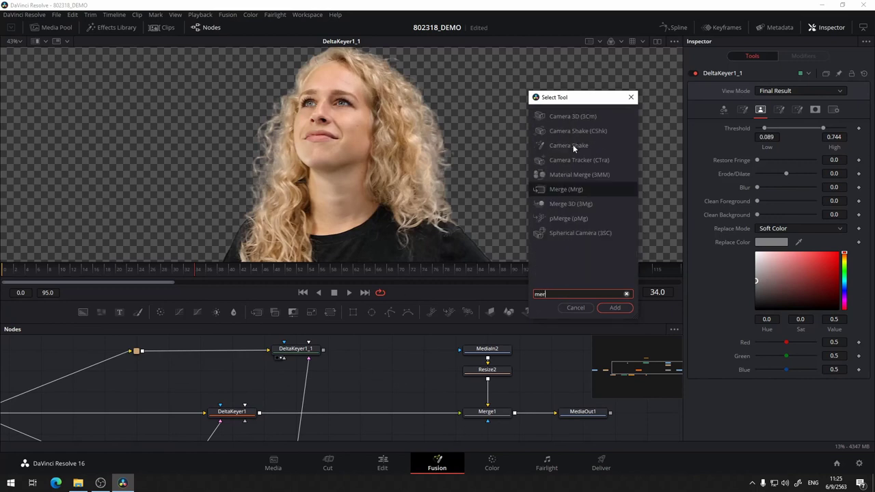
click(571, 191)
click(614, 307)
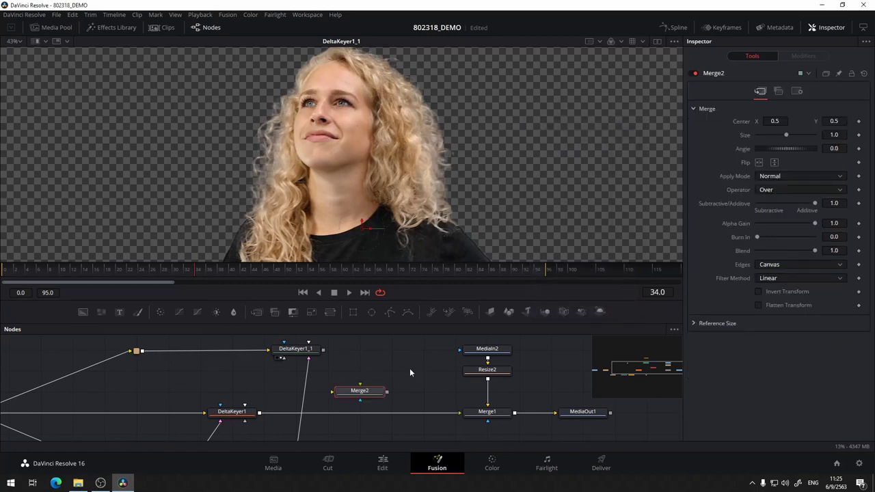
scroll(369, 389, left, 2)
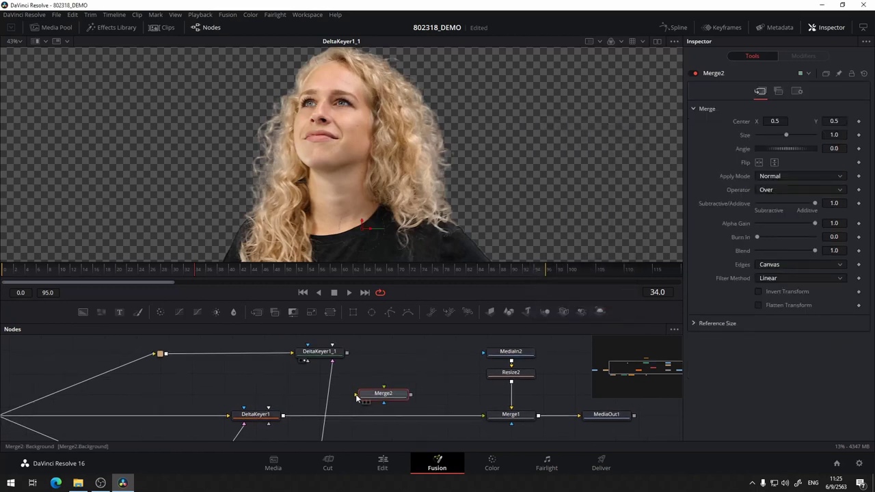
drag(355, 396, 283, 415)
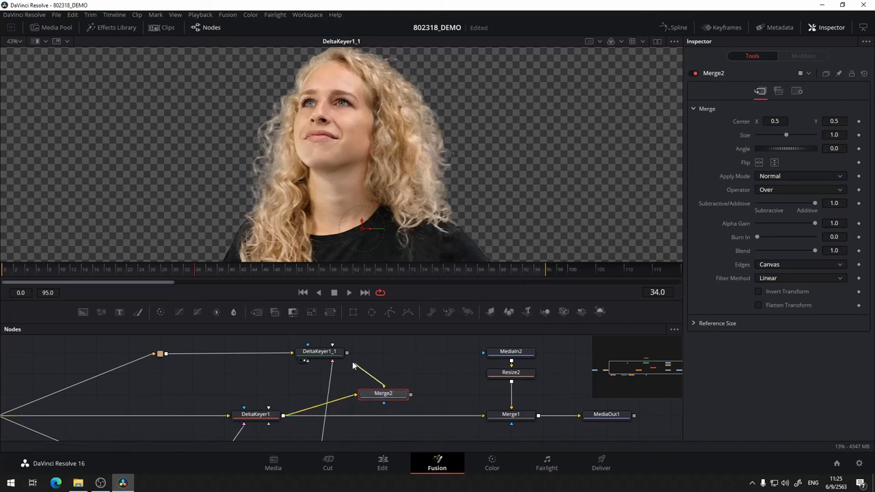
drag(384, 389, 347, 352)
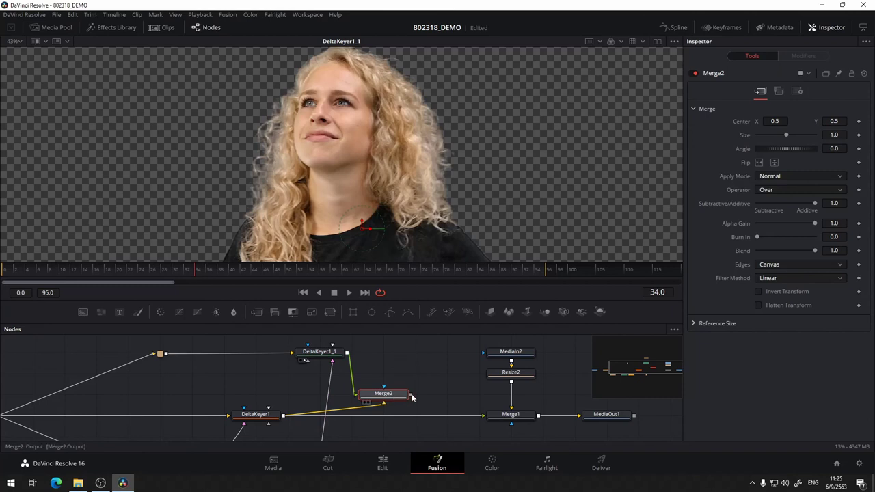
mouse_move(410, 397)
mouse_down()
mouse_move(497, 413)
mouse_move(482, 417)
mouse_up()
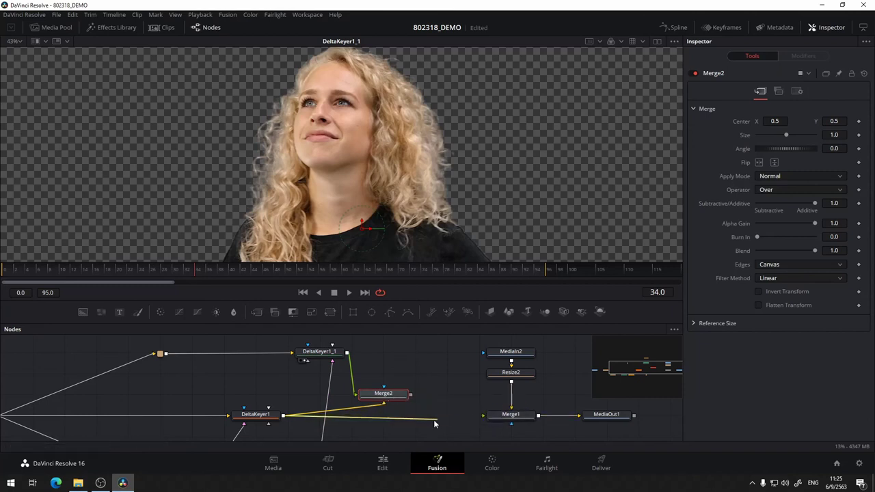
drag(391, 398, 391, 419)
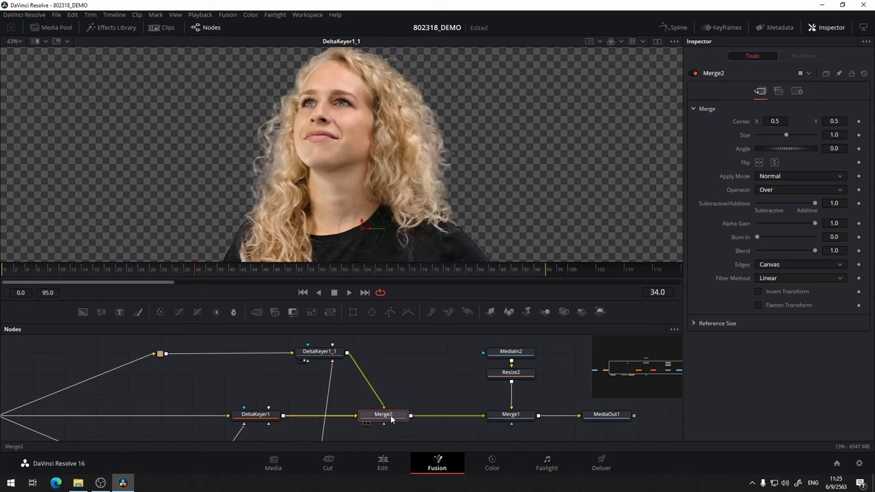
Inspect Merge2's combined alpha matte and colour result, framing the woman's head in the viewer
key(1)
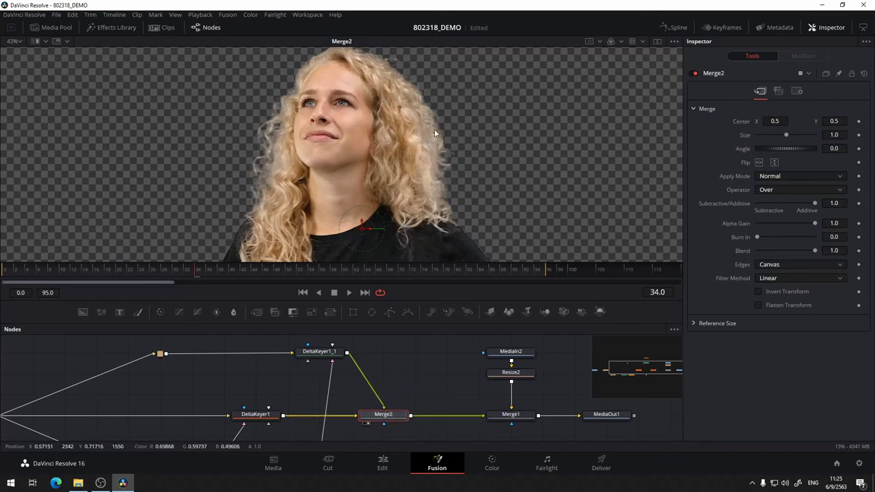
key(a)
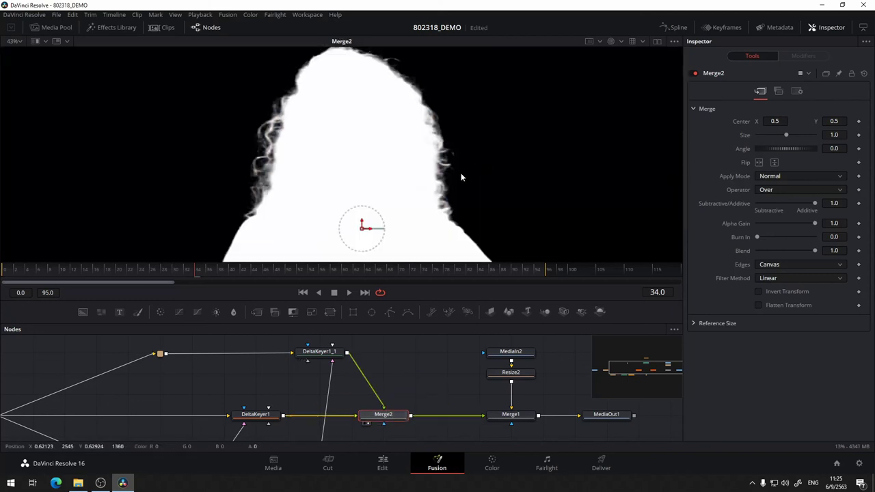
key(c)
key(a)
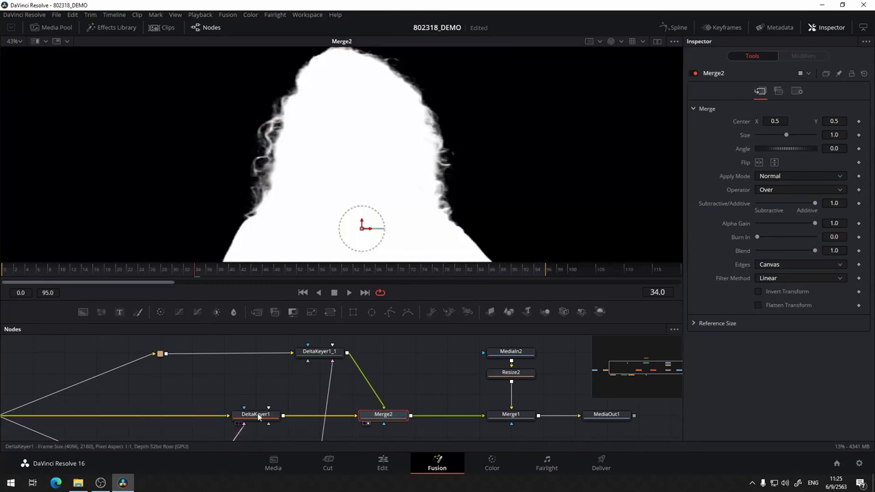
click(319, 351)
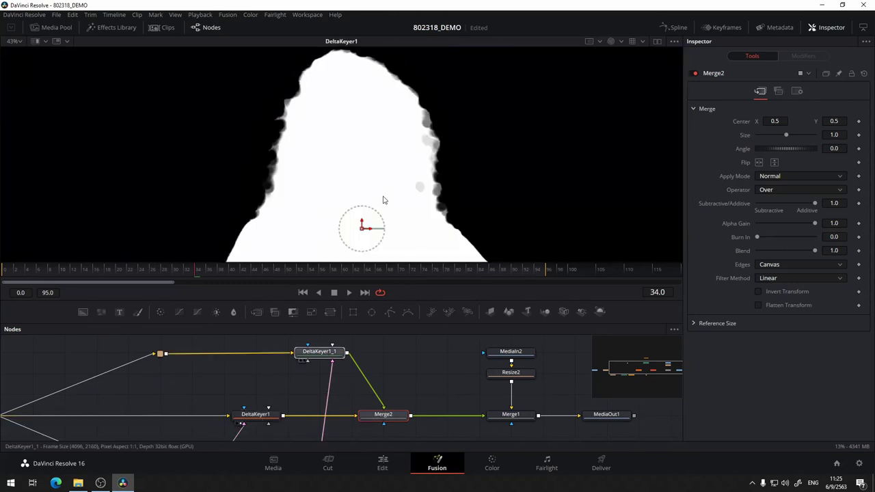
key(1)
key(1)
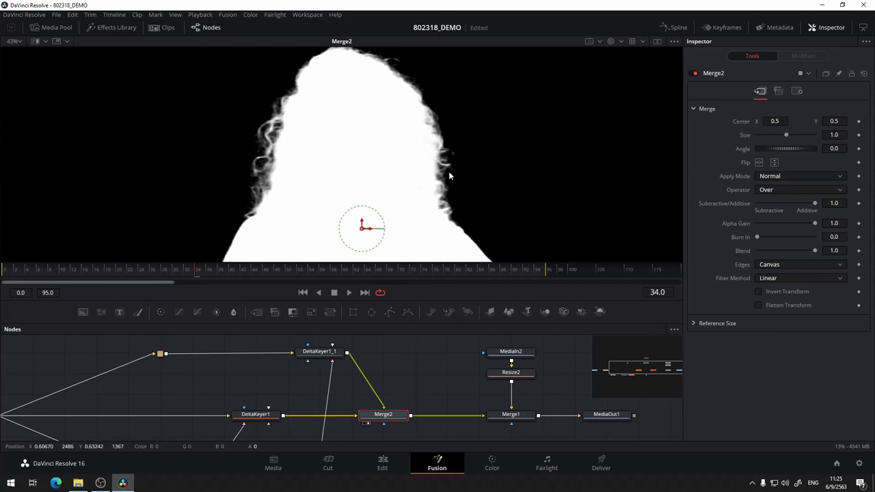
key(c)
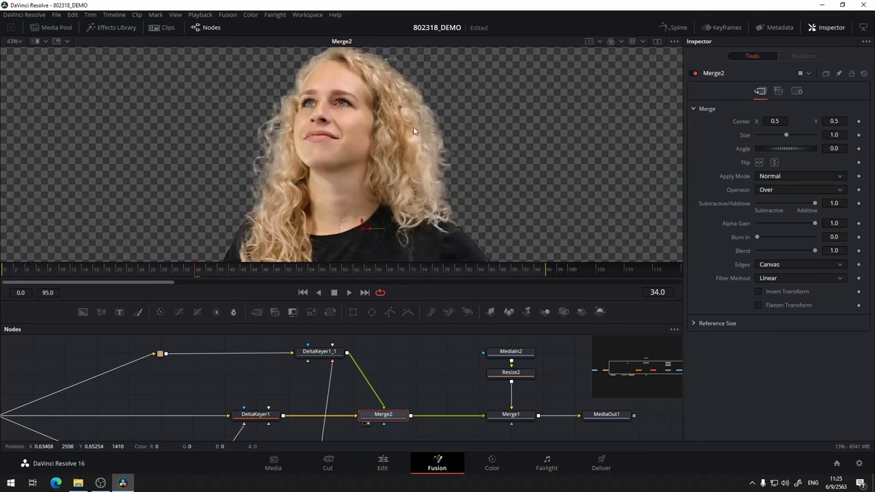
mouse_move(462, 195)
mouse_down()
mouse_move(444, 143)
mouse_move(396, 164)
mouse_up()
drag(479, 168, 445, 192)
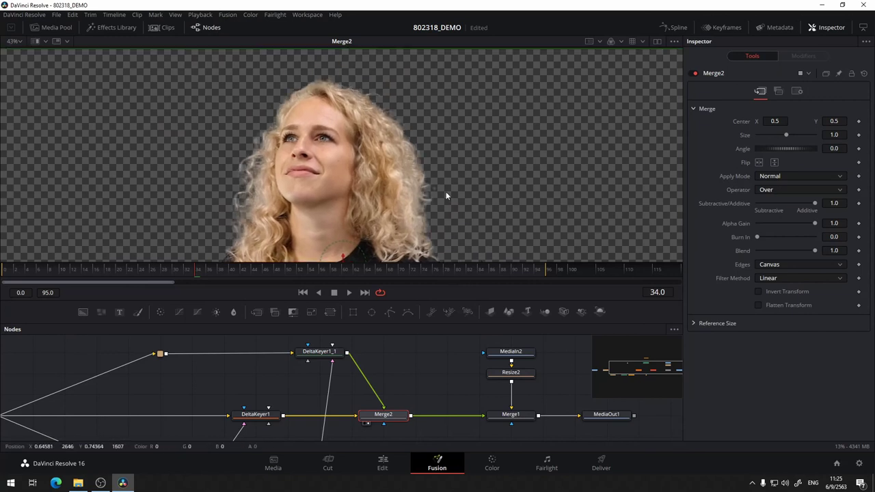
Connect Polygon1 to Merge2 as its effect mask, undoing an accidental Merge2 move
scroll(373, 359, up, 2)
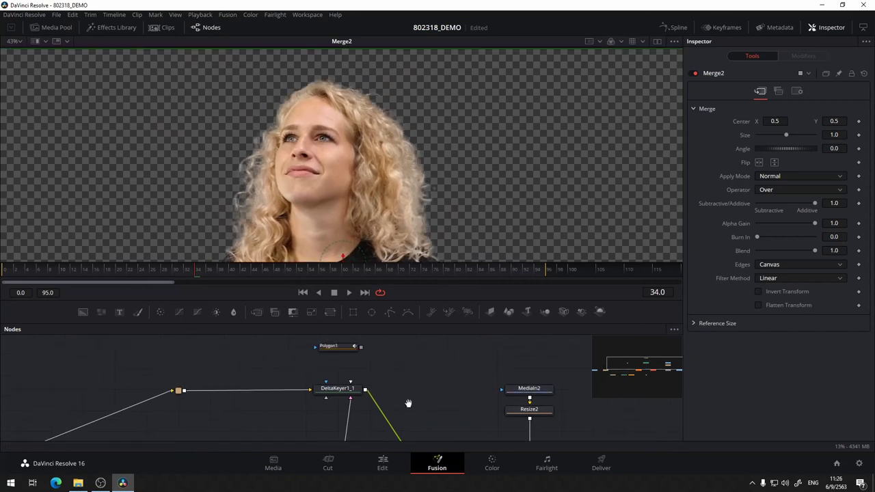
scroll(394, 358, down, 2)
scroll(383, 356, up, 2)
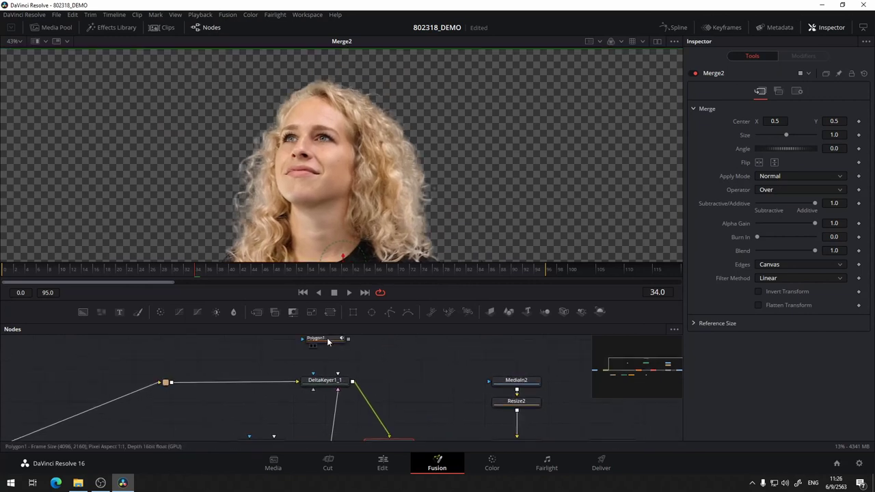
drag(329, 350, 425, 371)
drag(430, 402, 402, 364)
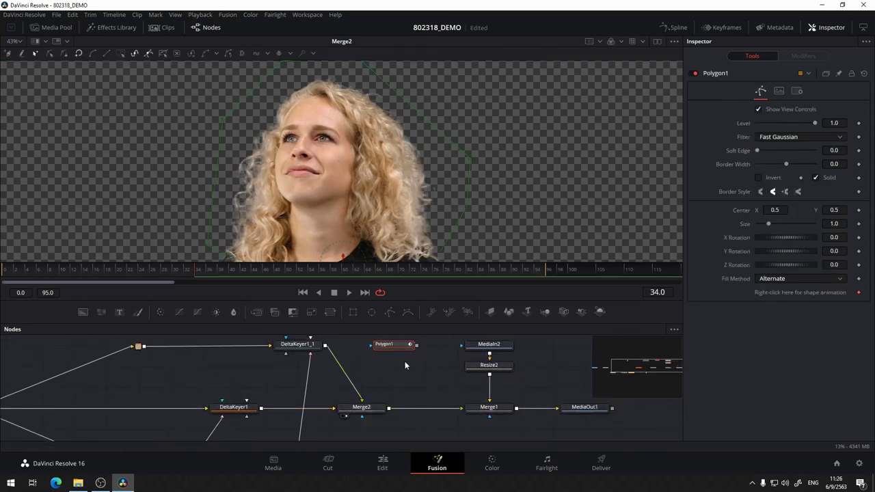
drag(416, 345, 374, 410)
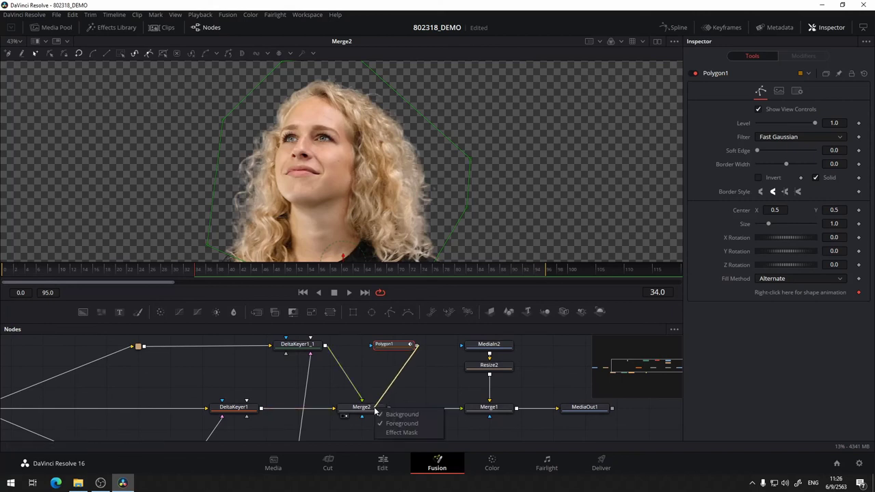
click(401, 432)
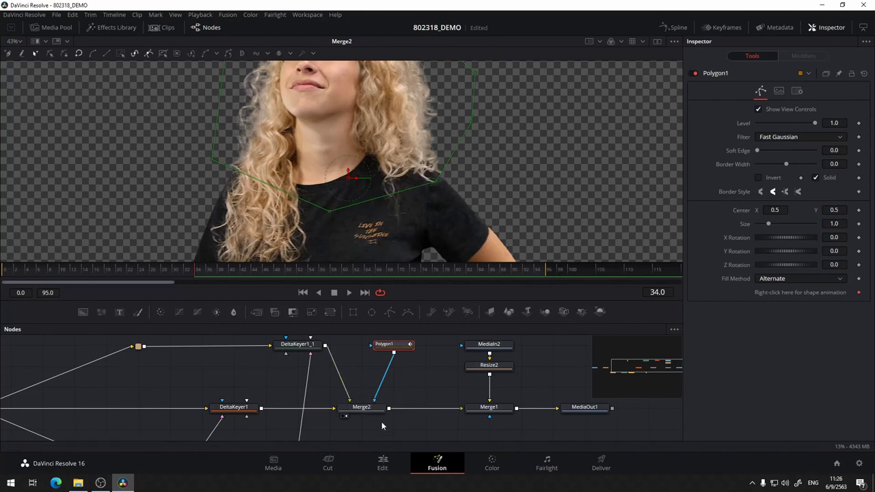
drag(362, 407, 363, 365)
key(ctrl+z)
In alpha view, compare mask inversion, move the polygon's left corner onto the shoulder, select DeltaKeyer1
key(a)
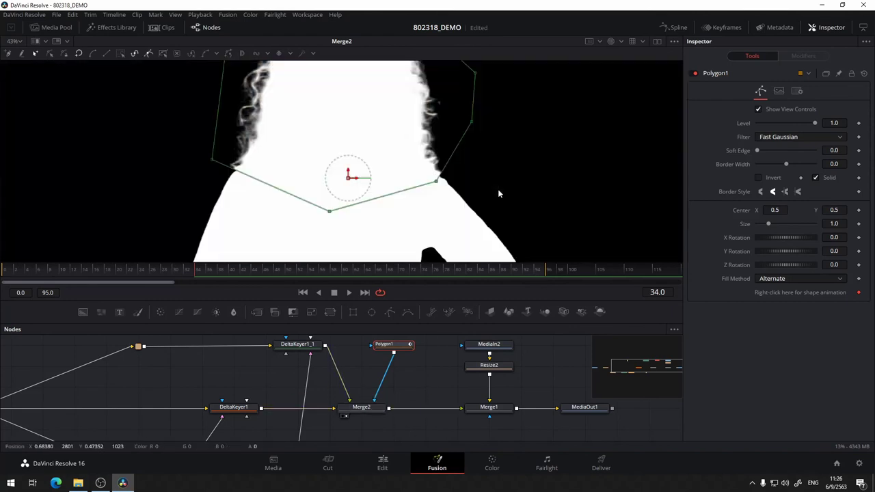
scroll(450, 202, up, 2)
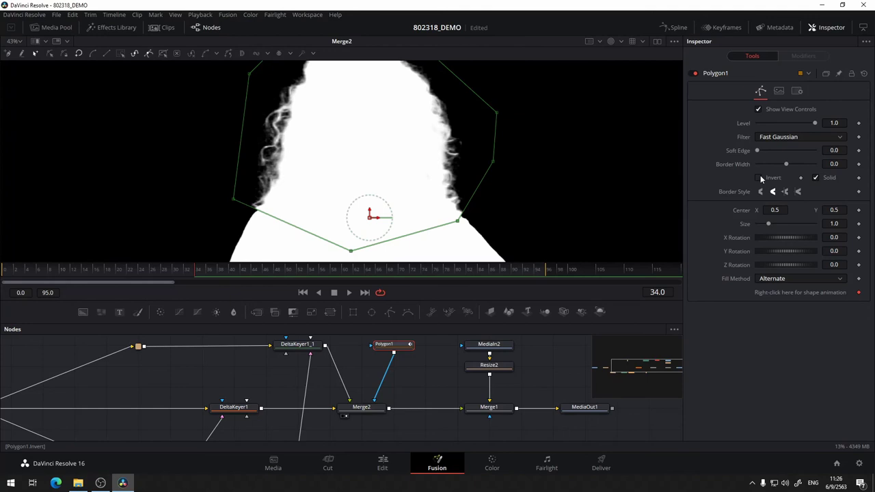
click(760, 177)
click(760, 178)
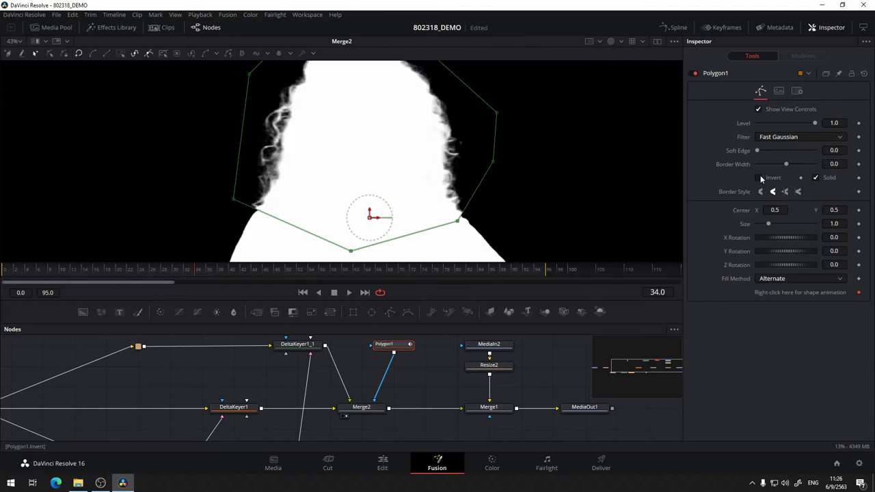
click(760, 177)
click(760, 177)
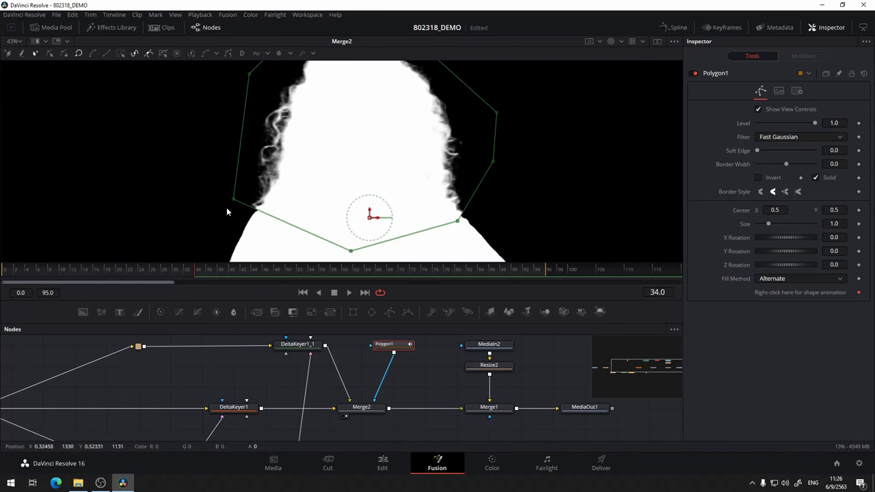
mouse_move(233, 201)
mouse_down()
mouse_move(264, 208)
mouse_move(252, 207)
mouse_up()
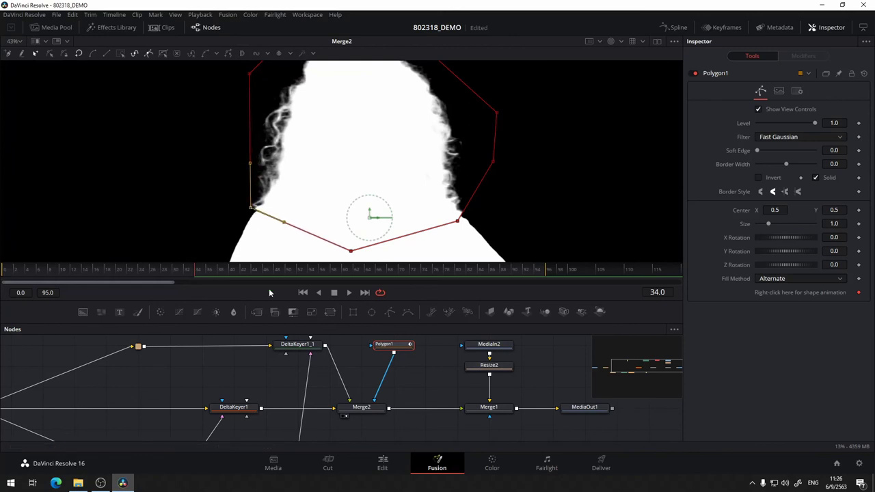
click(321, 375)
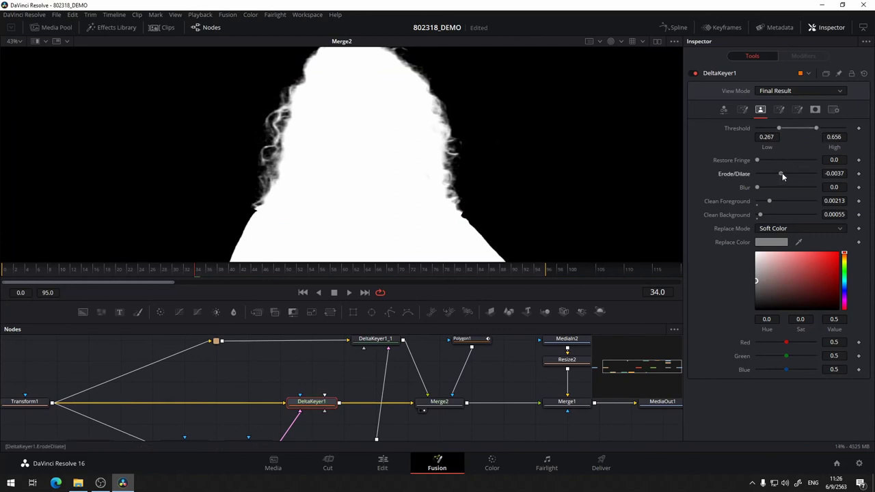
Adjust DeltaKeyer1's Erode/Dilate while checking edges in colour, settling it at -0.0013
drag(782, 173, 786, 174)
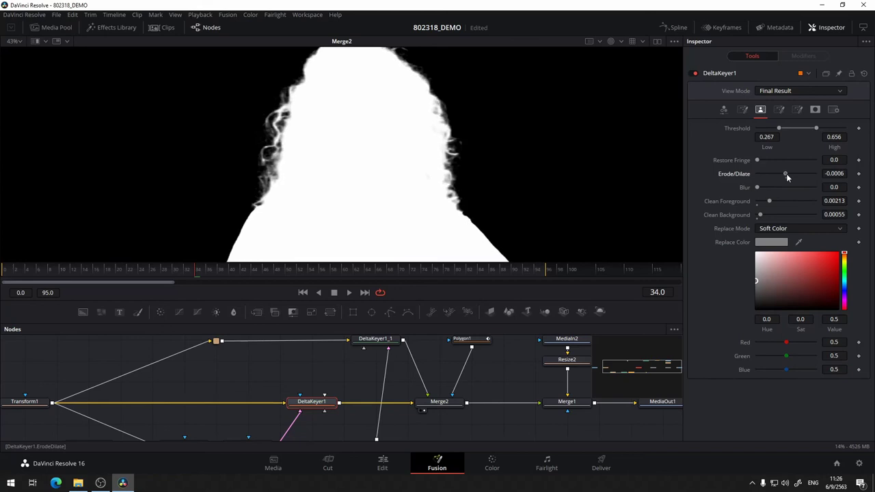
key(c)
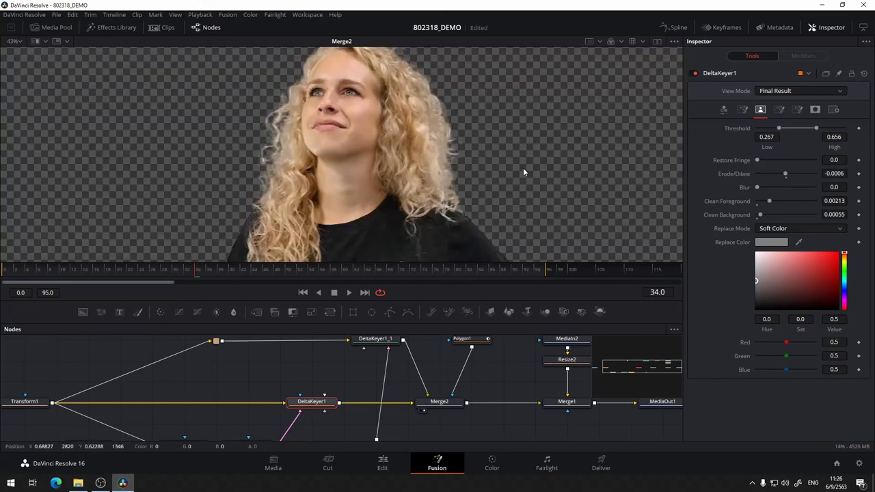
scroll(492, 144, down, 4)
scroll(482, 178, down, 4)
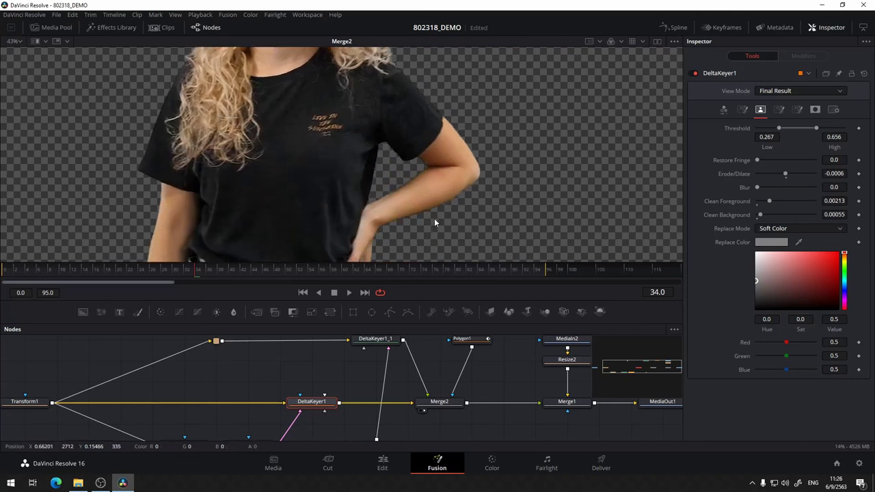
drag(440, 210, 418, 241)
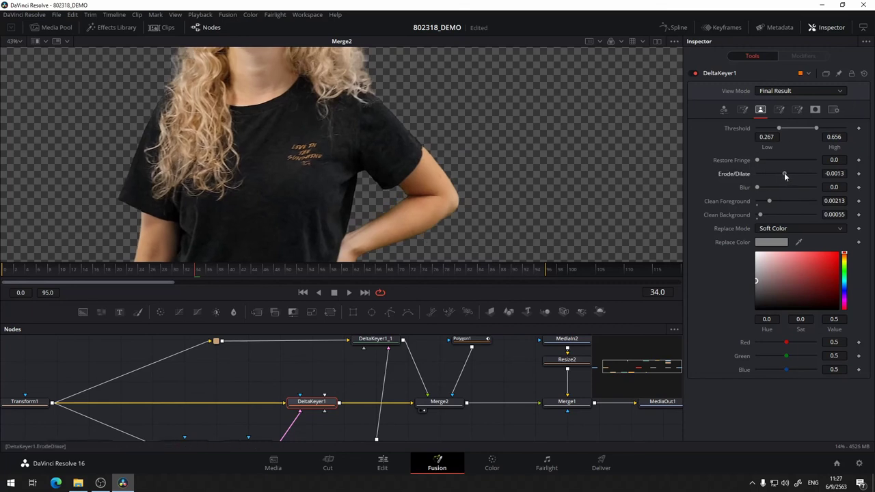
drag(785, 173, 785, 171)
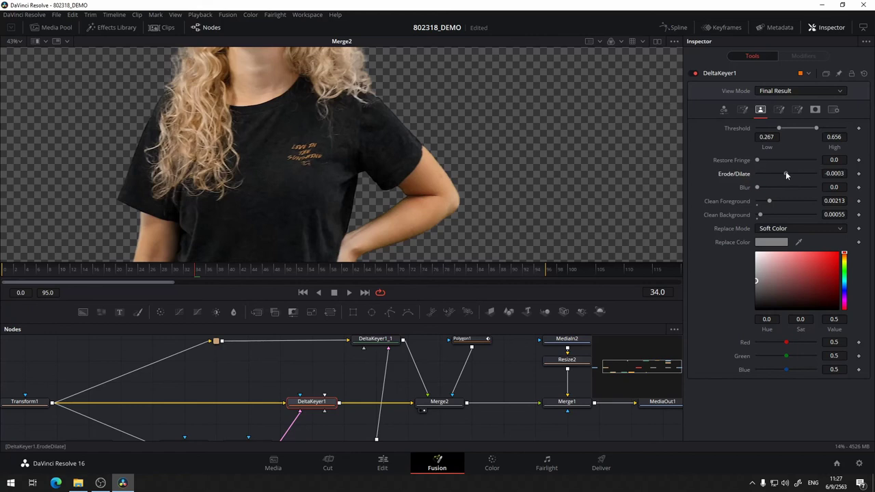
drag(432, 111, 509, 117)
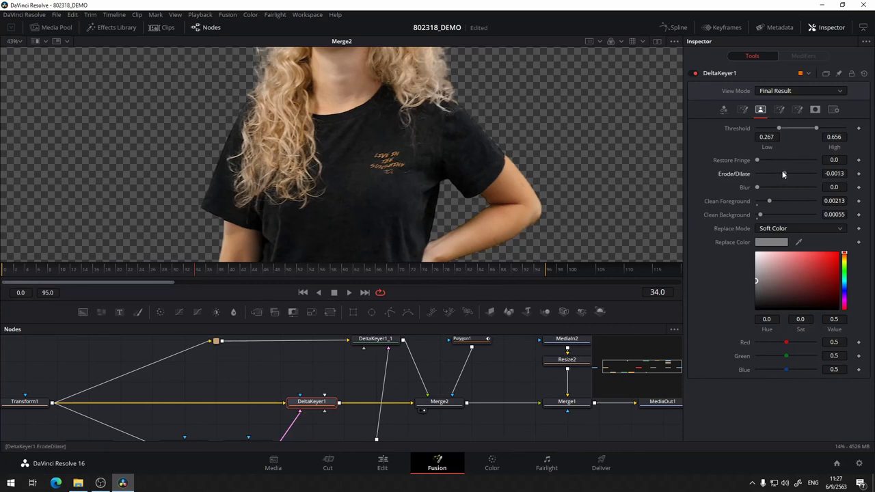
drag(783, 174, 782, 174)
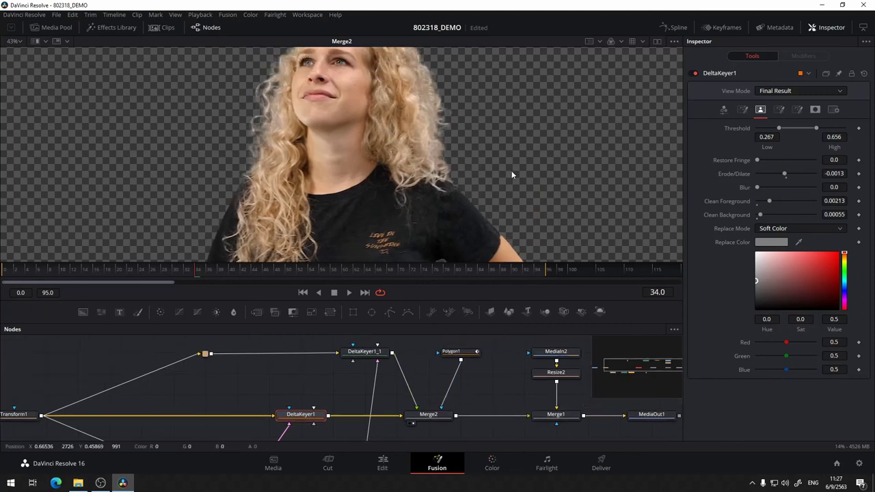
In alpha view, select Polygon1 and nudge its left corner on the shoulder
key(a)
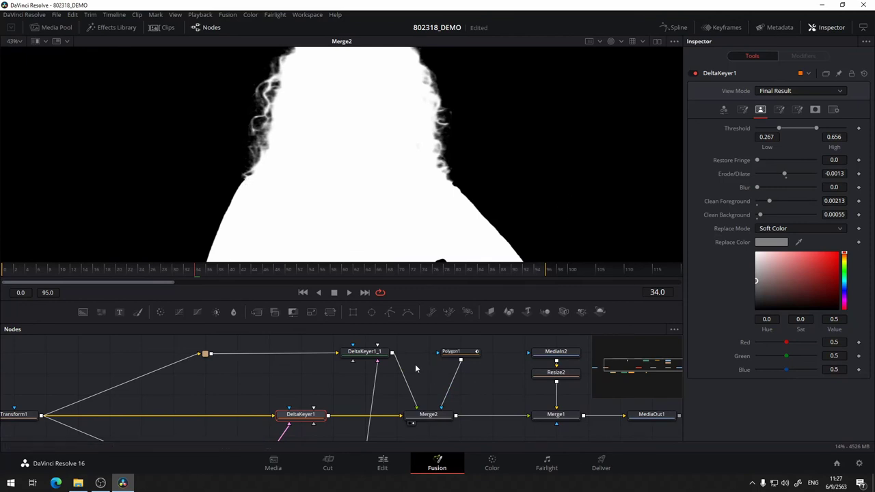
mouse_move(364, 353)
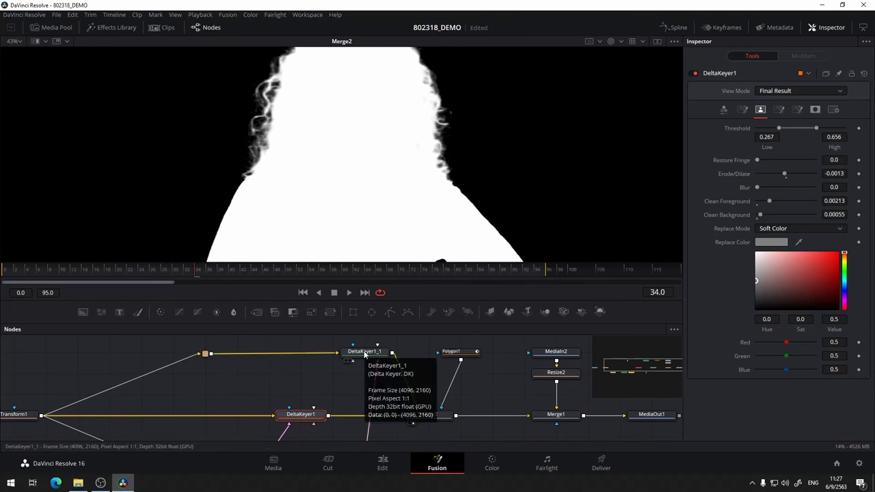
click(452, 352)
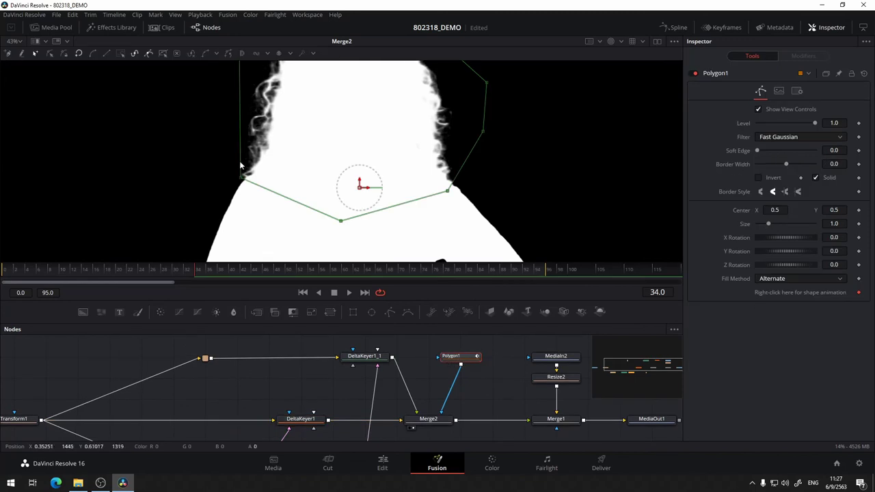
drag(242, 179, 249, 176)
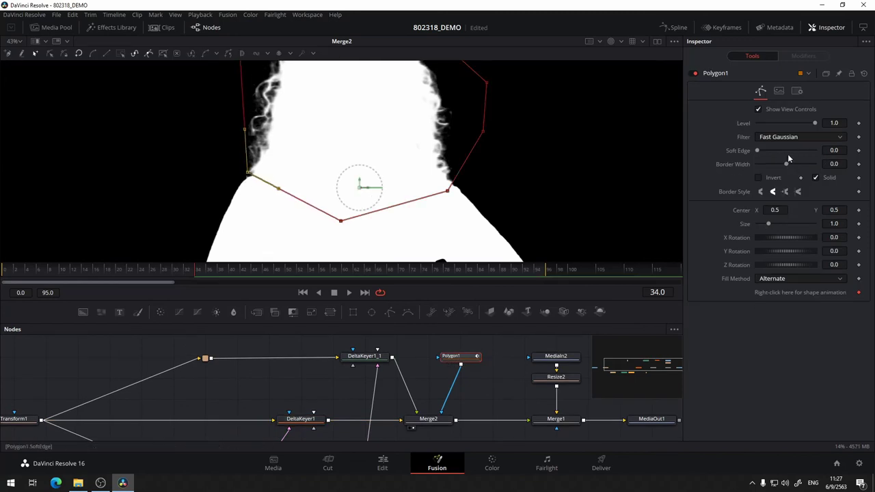
Set Polygon1's Soft Edge to 0.0157 with the polygon outline hidden
drag(757, 152, 764, 157)
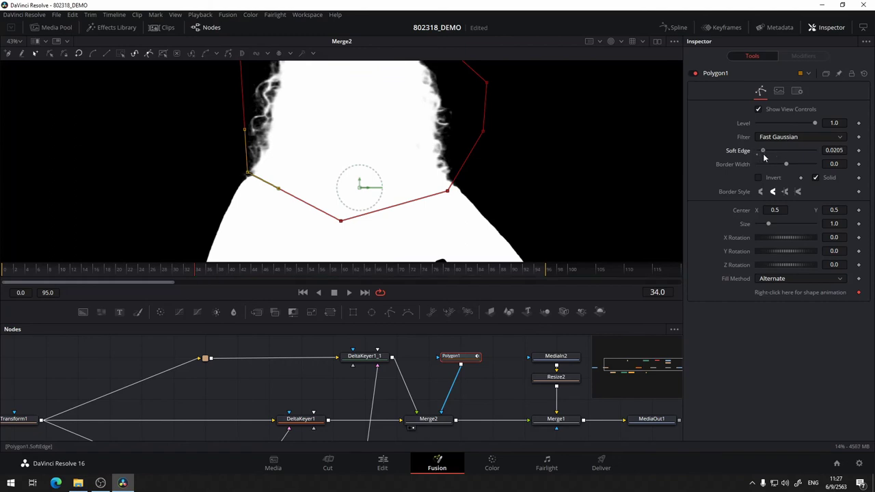
drag(764, 157, 760, 160)
click(540, 198)
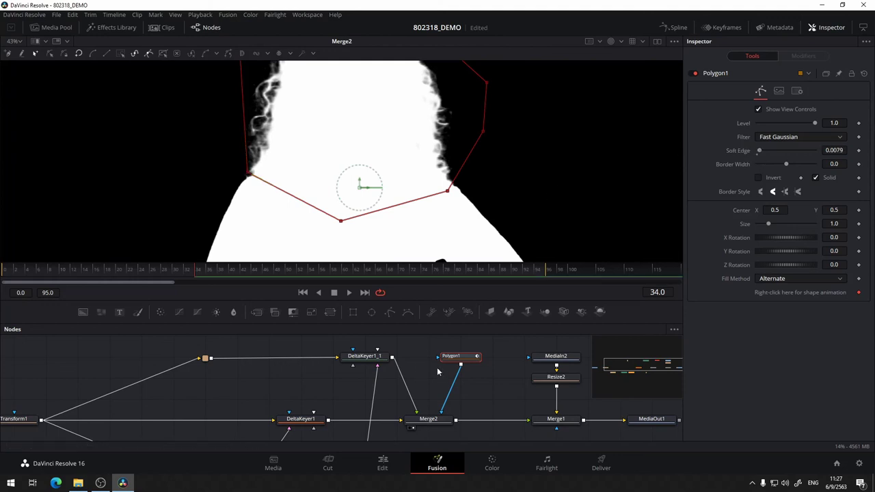
click(486, 379)
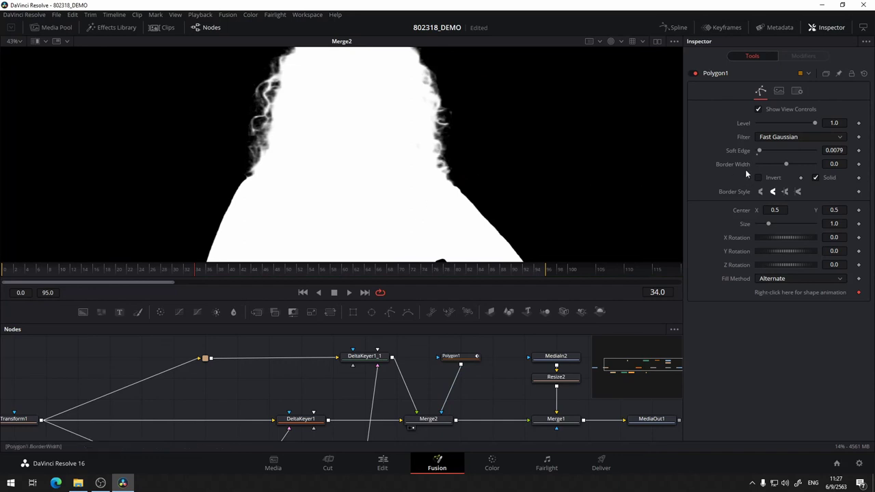
mouse_move(761, 152)
mouse_down()
mouse_move(770, 154)
mouse_move(761, 155)
mouse_up()
Set DeltaKeyer1_1's threshold to low 0.056 and high 0.767, checking its alpha matte
key(c)
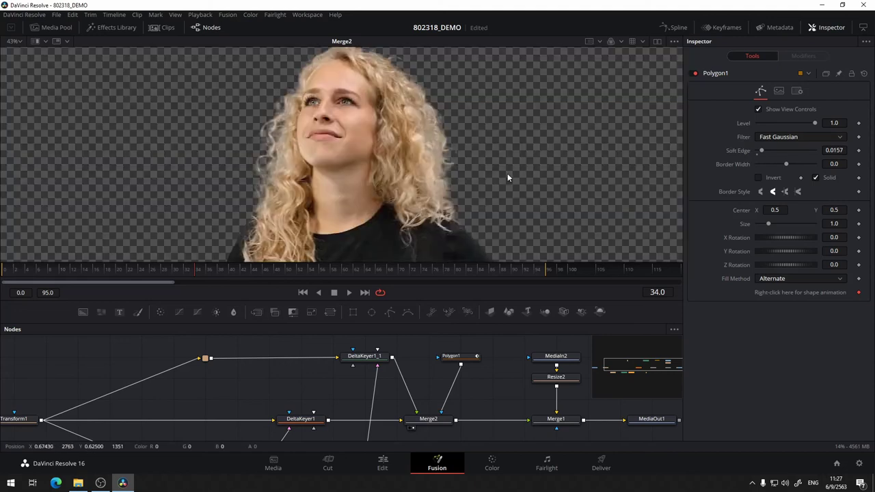
click(363, 356)
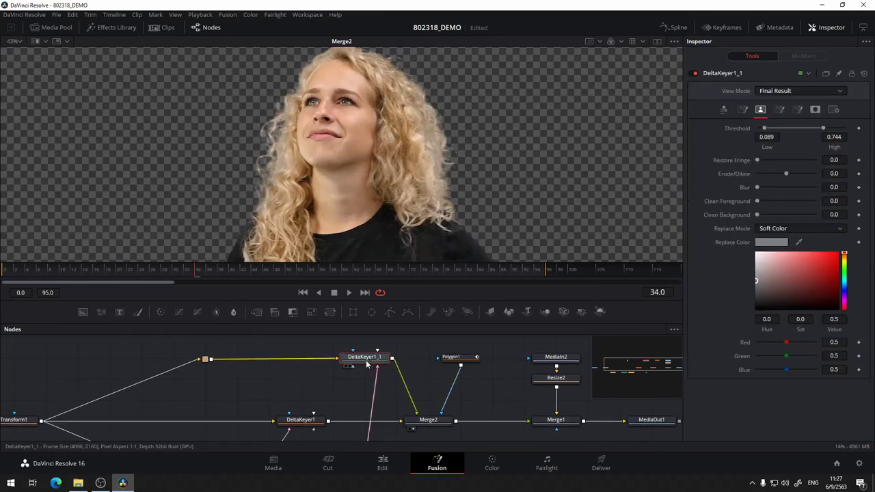
key(a)
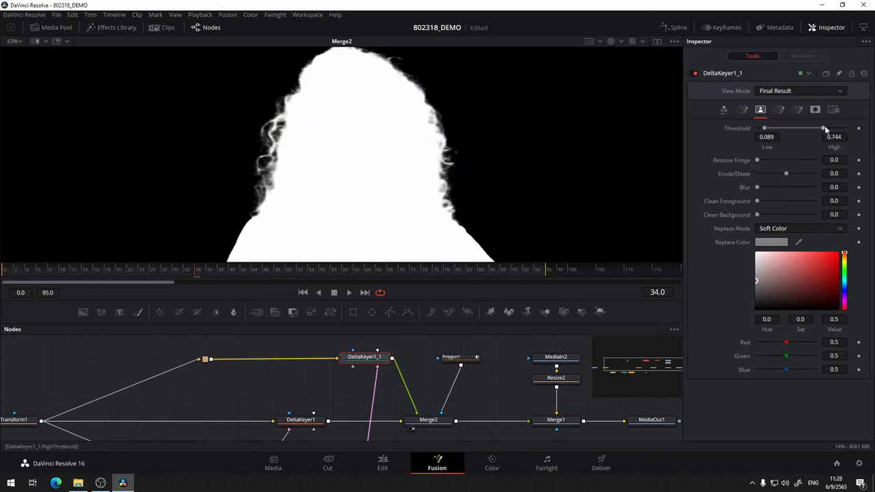
drag(825, 129, 825, 128)
drag(764, 128, 764, 130)
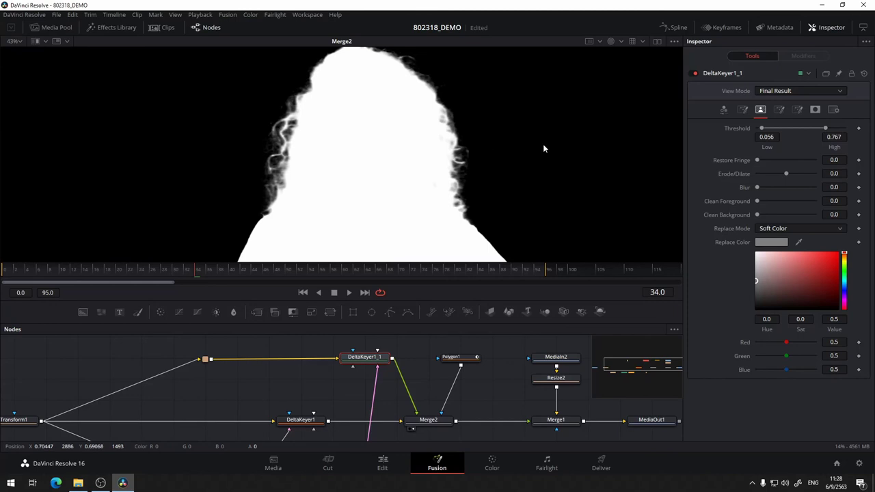
key(a)
key(a)
key(a)
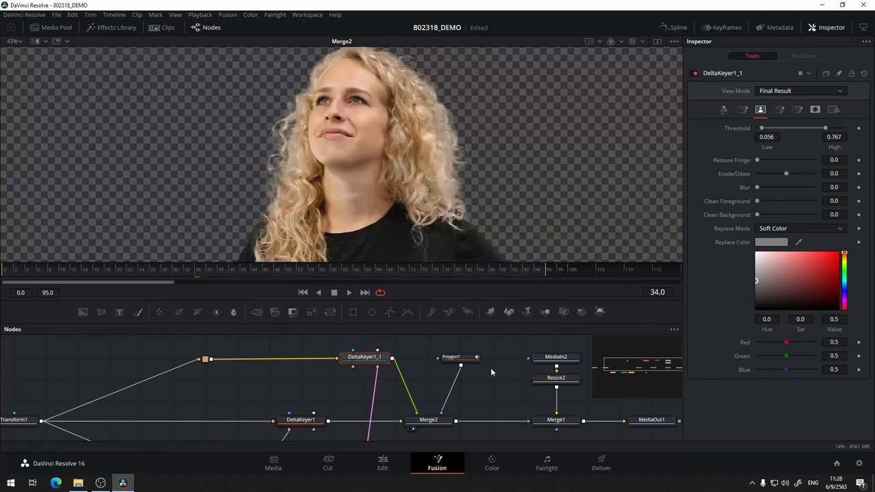
drag(491, 371, 426, 357)
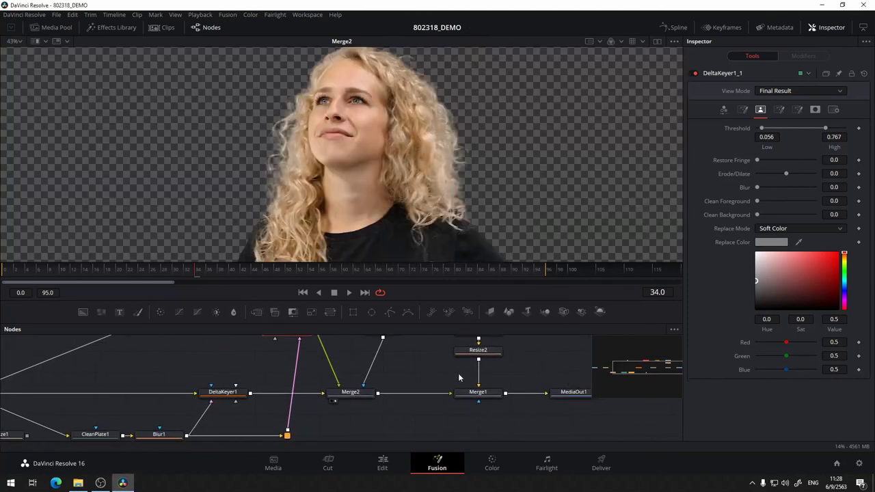
drag(478, 392, 488, 192)
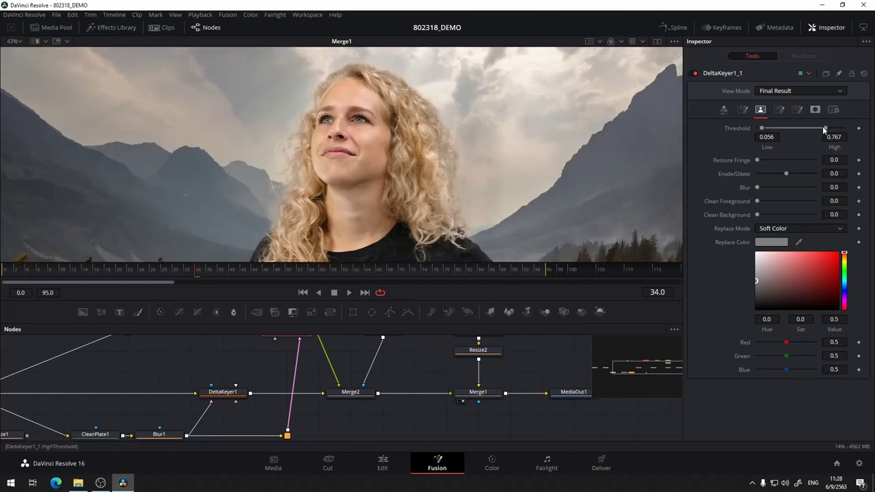
drag(824, 128, 820, 130)
mouse_move(825, 128)
mouse_down()
mouse_move(833, 130)
mouse_move(823, 129)
mouse_up()
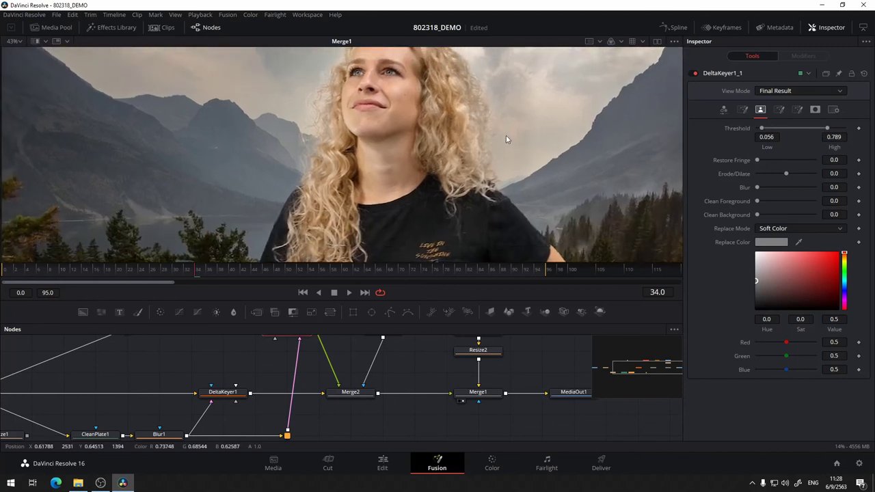
scroll(506, 135, down, 3)
scroll(506, 136, down, 3)
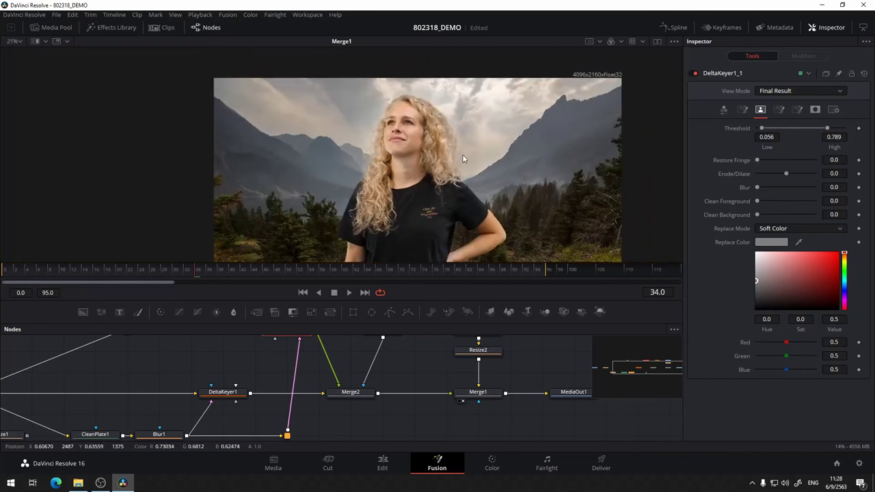
drag(459, 149, 444, 105)
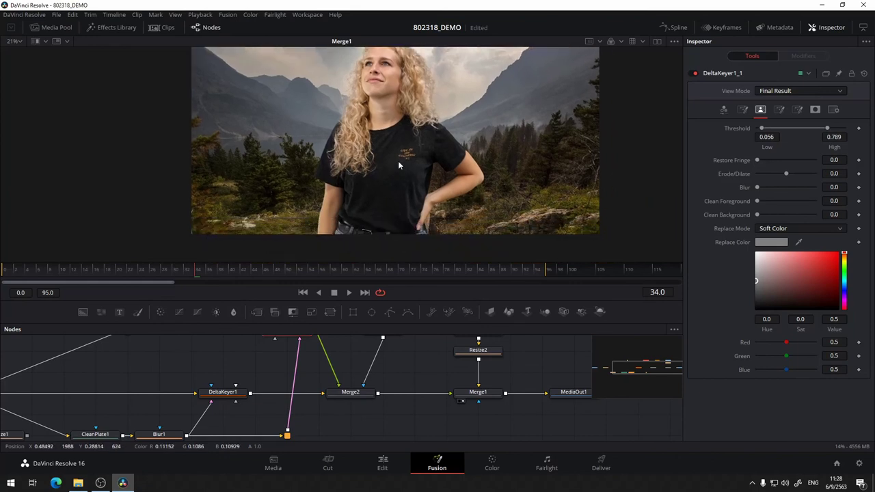
drag(421, 372, 382, 412)
drag(505, 149, 493, 177)
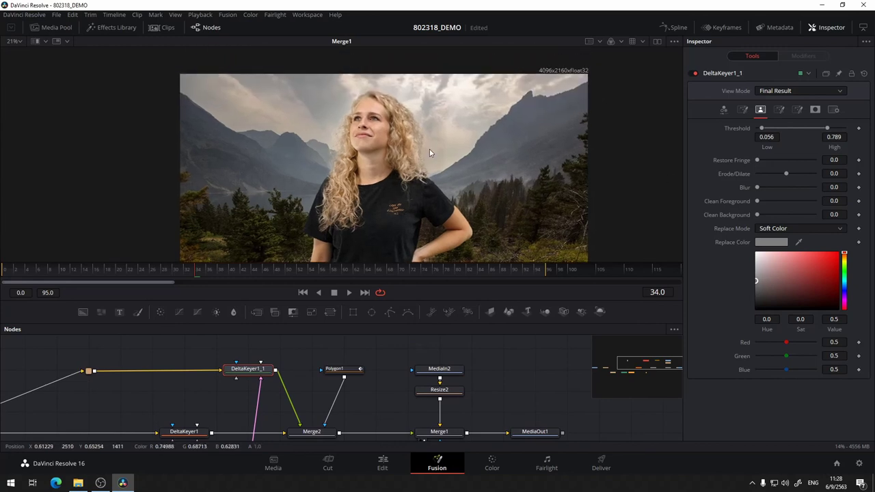
mouse_move(389, 353)
mouse_down()
mouse_move(449, 344)
mouse_move(443, 338)
mouse_up()
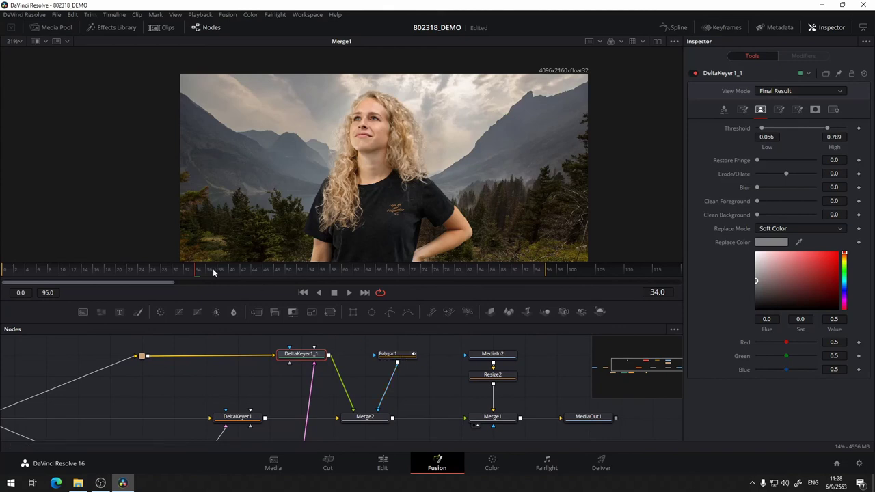
Select Polygon1 to review its mask shape, undo a node move, then deselect it
click(393, 355)
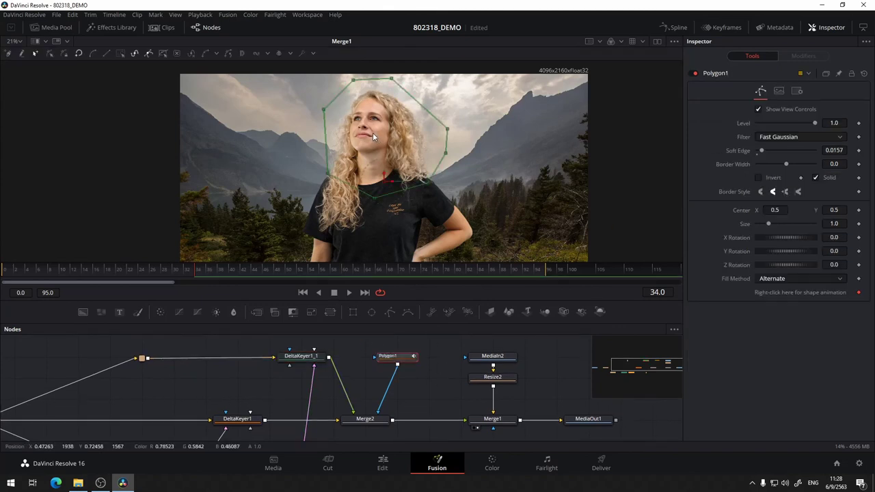
drag(441, 373, 445, 392)
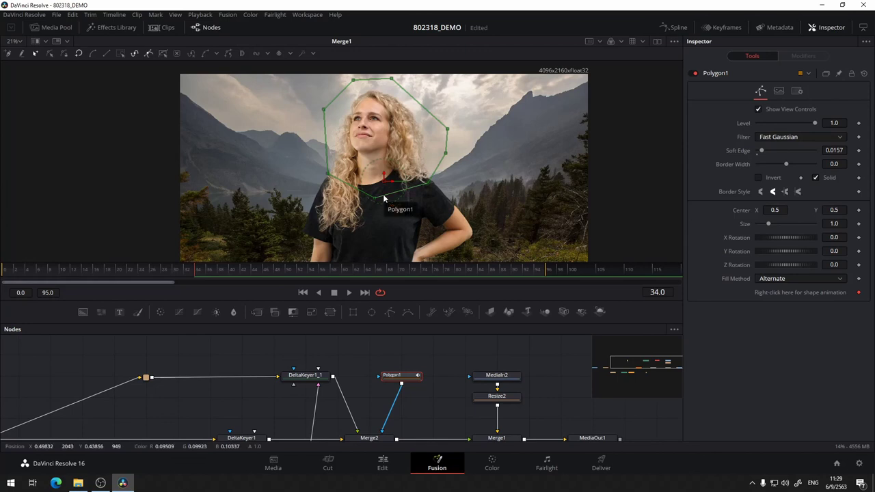
mouse_move(437, 358)
mouse_down()
mouse_move(416, 335)
mouse_move(399, 350)
mouse_up()
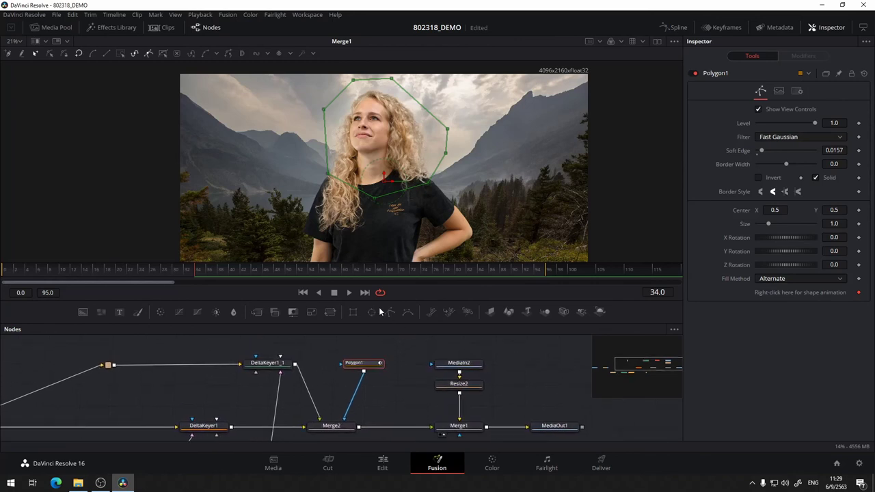
drag(357, 355, 357, 333)
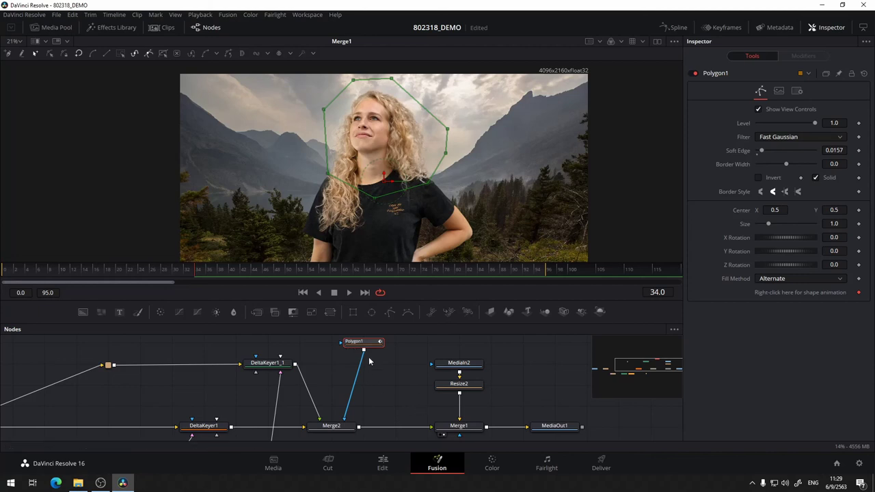
key(ctrl+z)
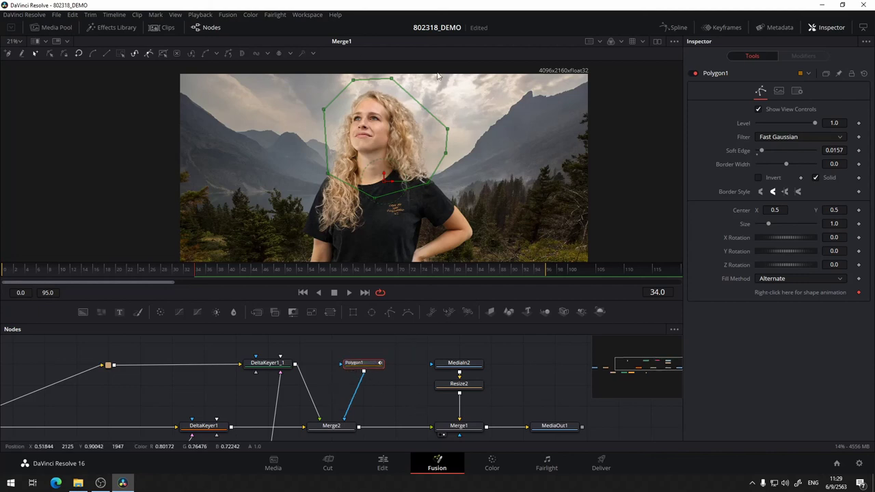
mouse_move(398, 375)
mouse_down()
mouse_move(360, 360)
mouse_move(332, 362)
mouse_up()
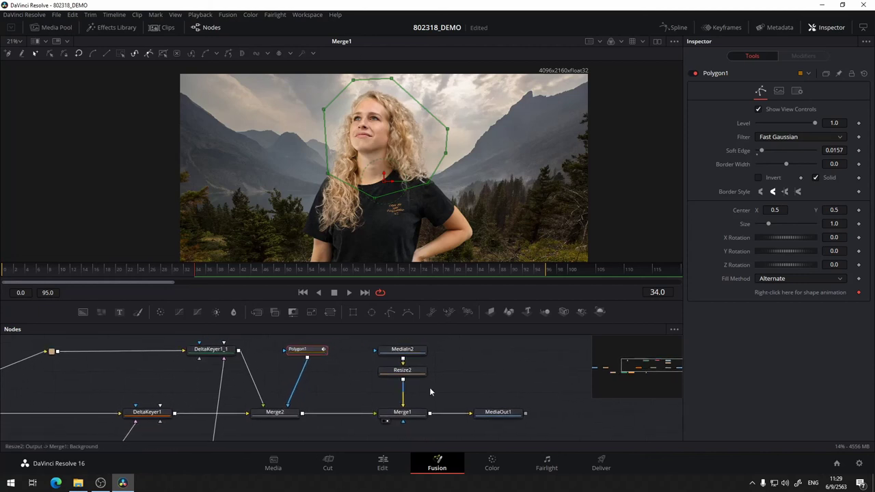
click(536, 369)
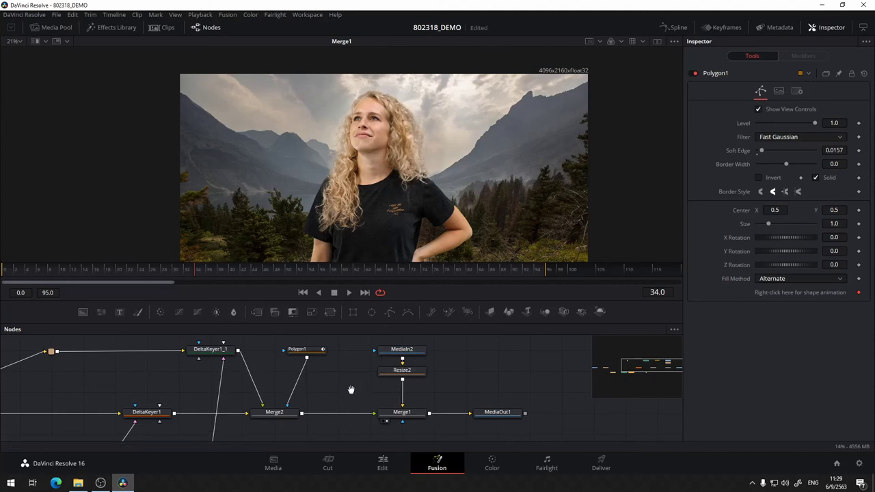
scroll(349, 377, down, 2)
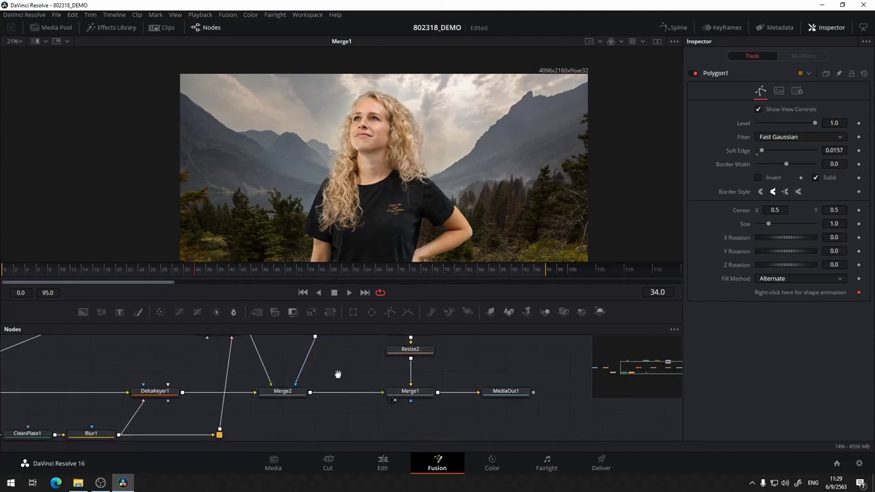
scroll(338, 376, up, 3)
scroll(338, 375, right, 5)
Load Merge2 into the viewer and inspect the key's alpha matte
click(215, 419)
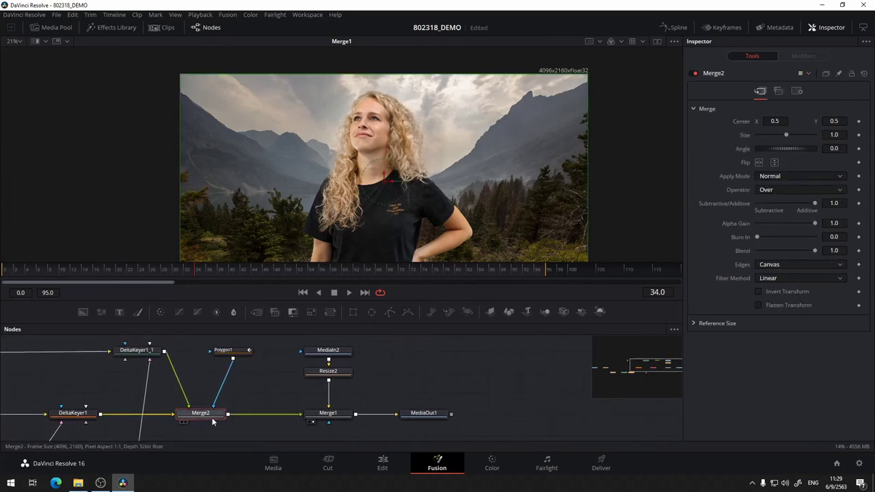
drag(212, 418, 338, 200)
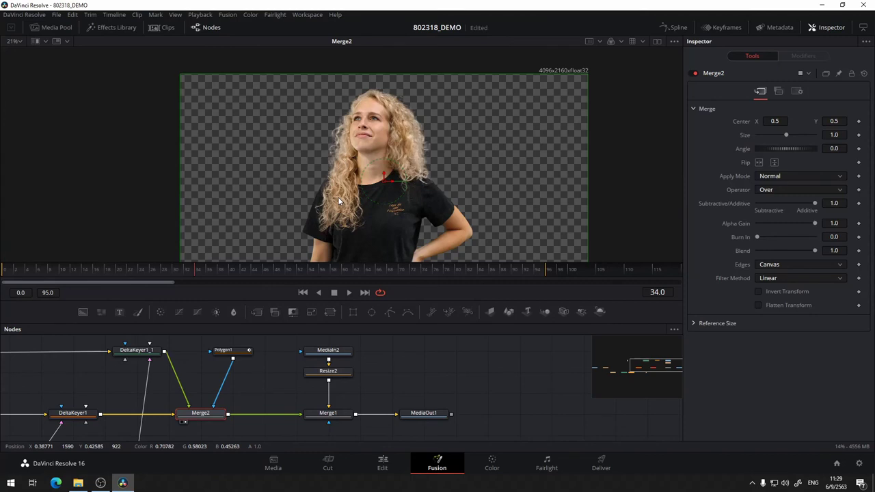
key(a)
key(a)
key(a)
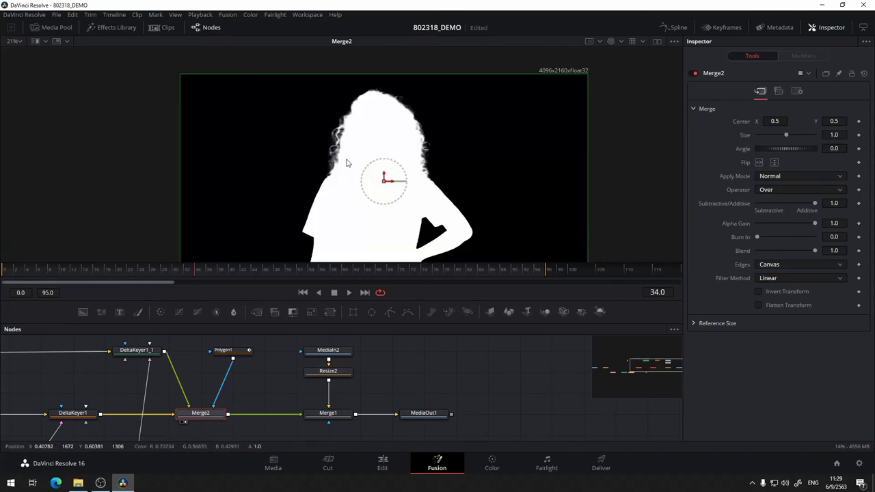
drag(291, 215, 313, 156)
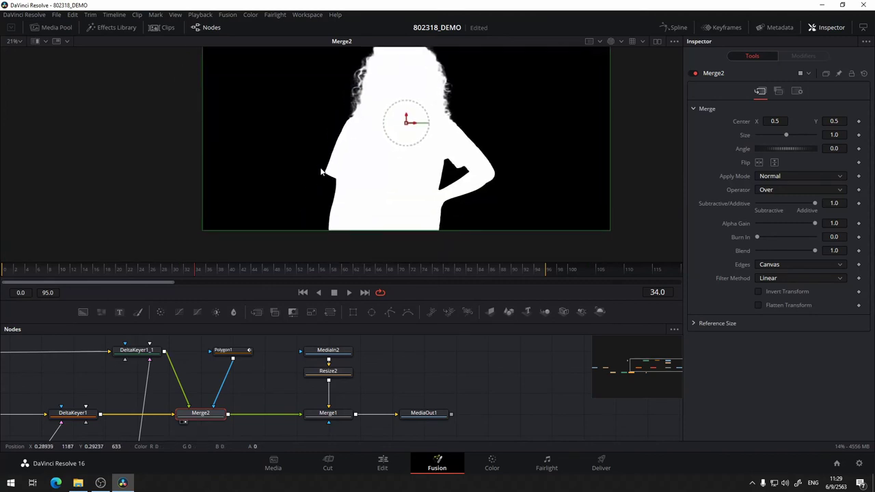
key(a)
key(a)
scroll(256, 396, right, 2)
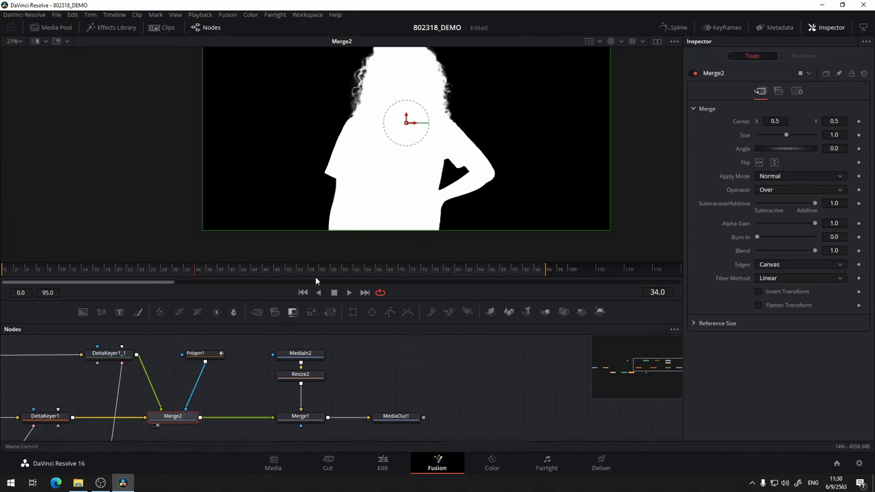
Return to colour, frame the woman's whole head, and enable Dual Viewer
key(c)
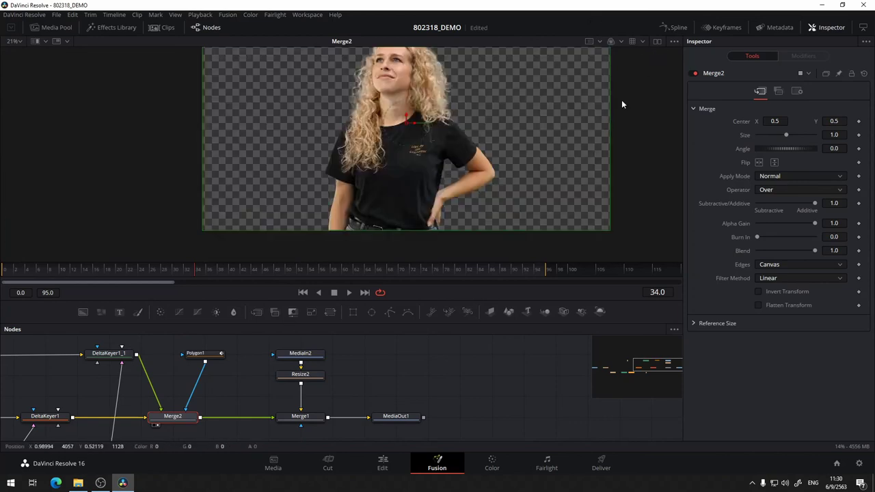
mouse_move(624, 90)
mouse_down()
mouse_move(621, 136)
mouse_move(620, 124)
mouse_up()
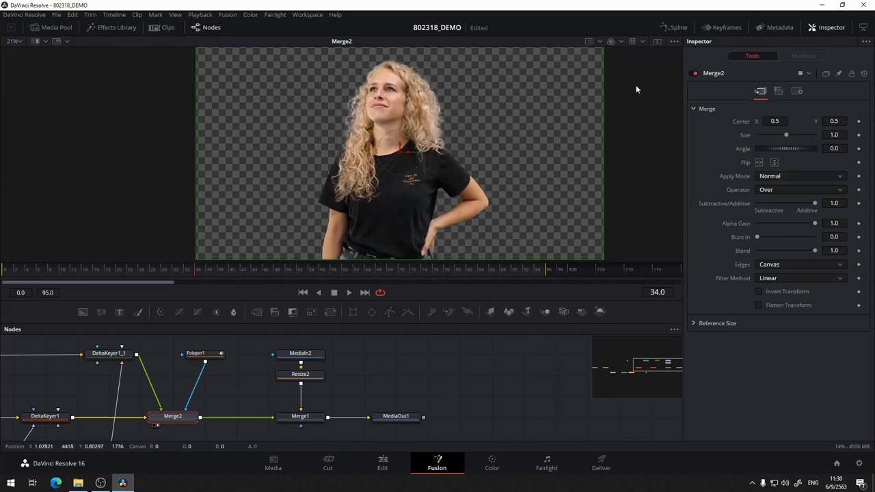
click(621, 42)
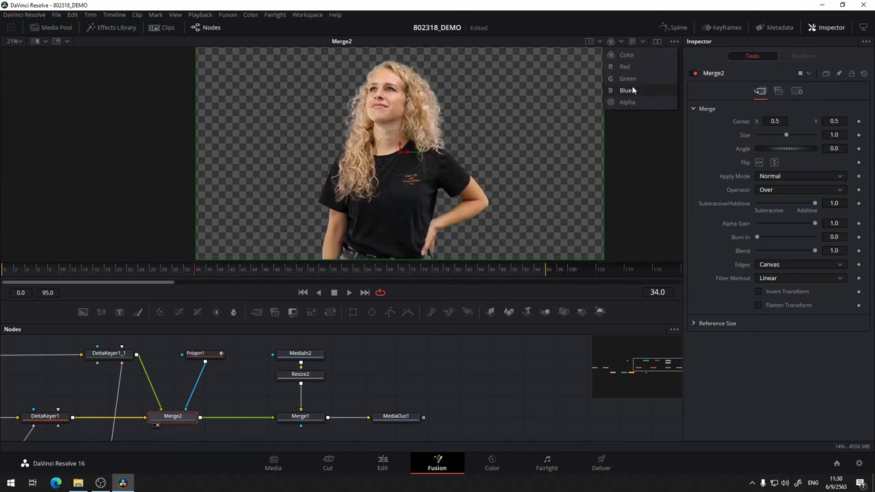
click(658, 42)
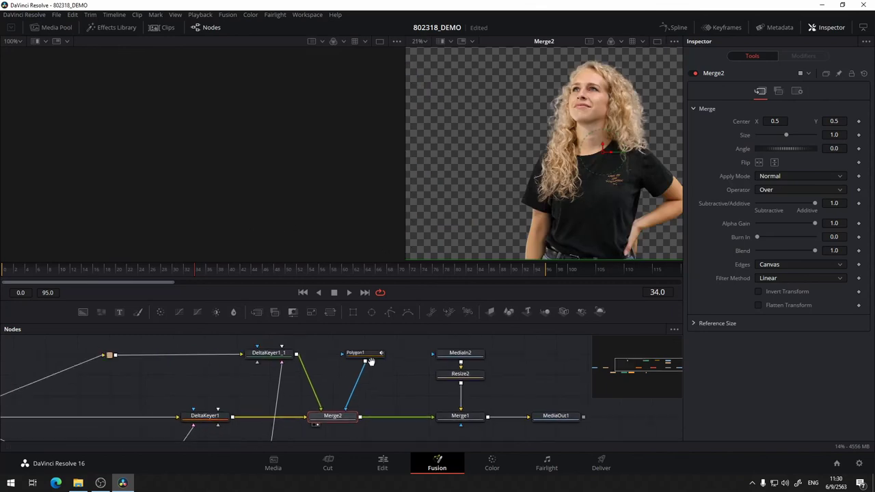
Load MediaIn1's green-screen footage into the left viewer and zoom in on the face
scroll(154, 378, left, 10)
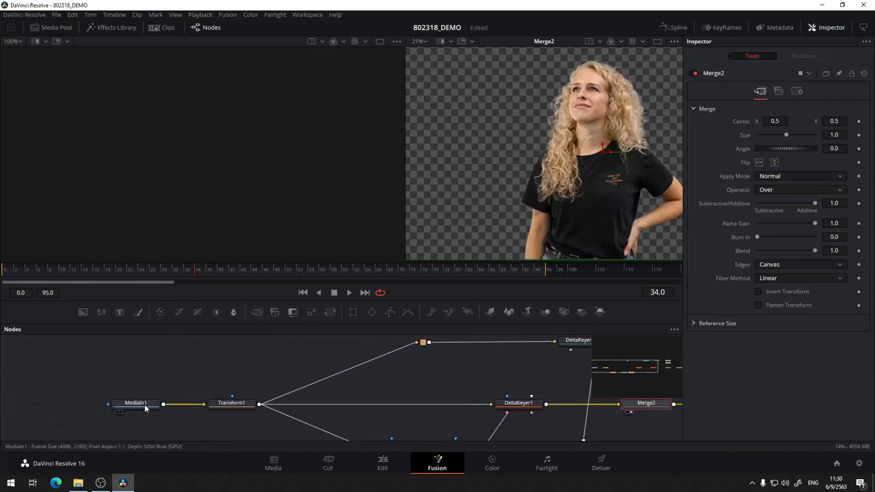
drag(135, 403, 217, 188)
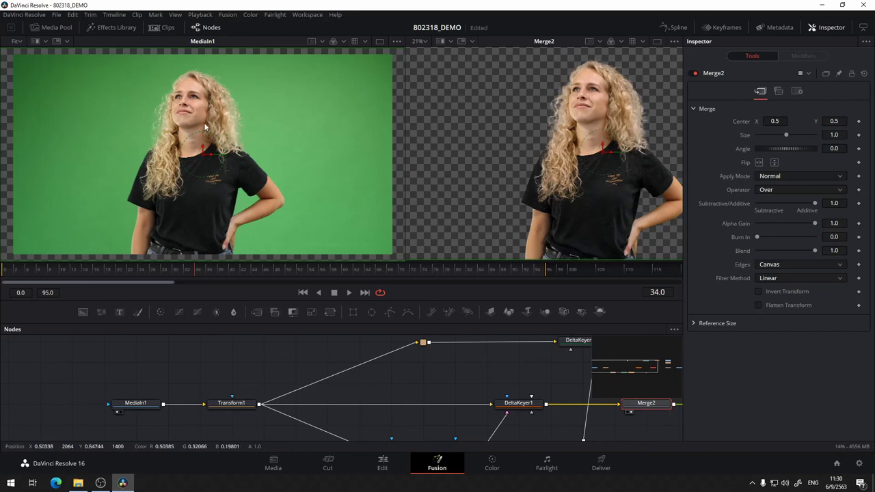
scroll(195, 140, up, 3)
scroll(194, 140, up, 2)
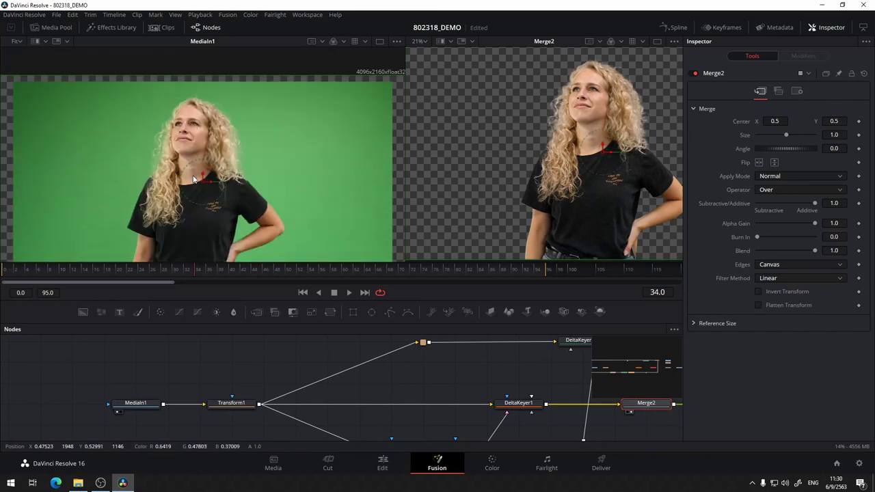
scroll(197, 131, up, 1)
scroll(197, 131, up, 2)
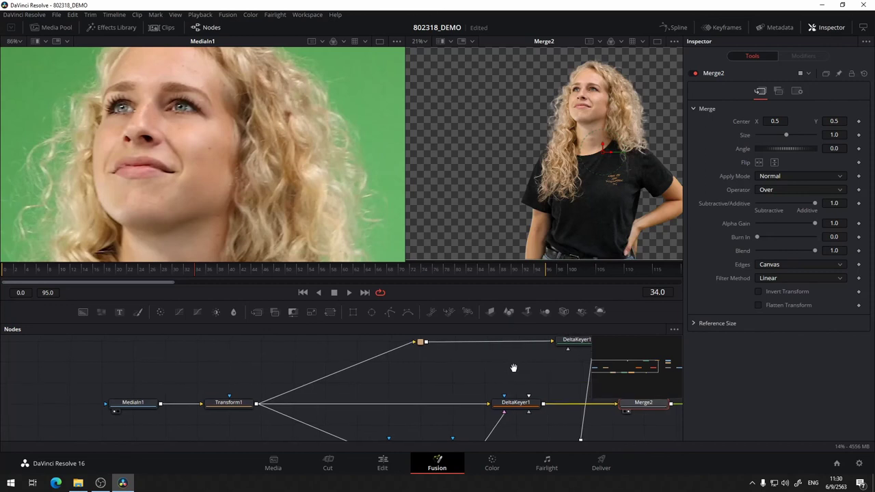
Pan the node graph to show CleanPlate1, Blur1 and MediaOut1 beside Merge1
drag(511, 365, 300, 358)
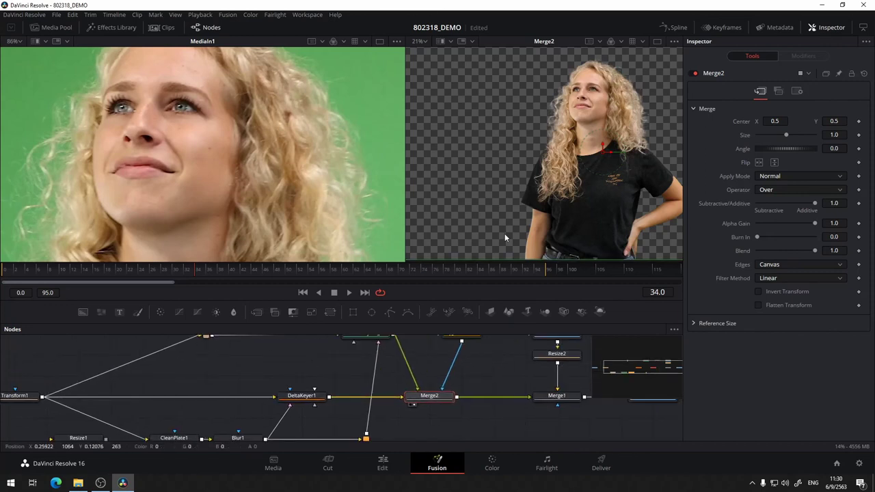
drag(508, 362, 365, 364)
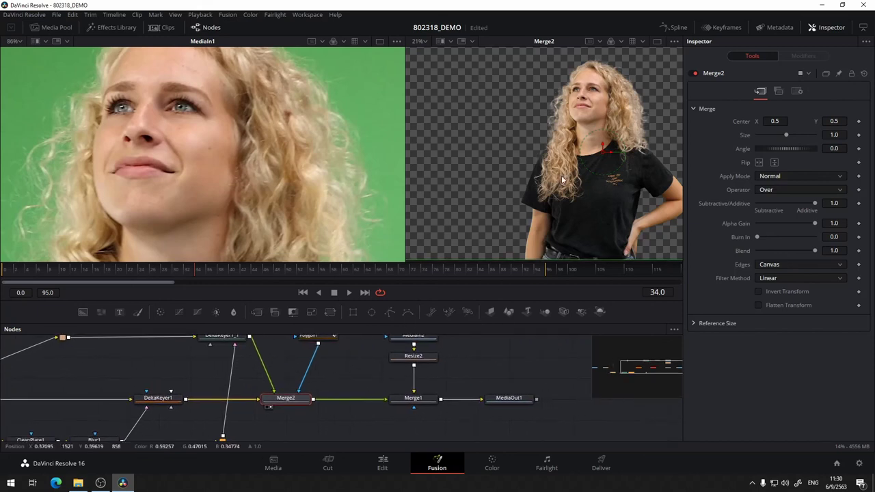
drag(359, 363, 373, 379)
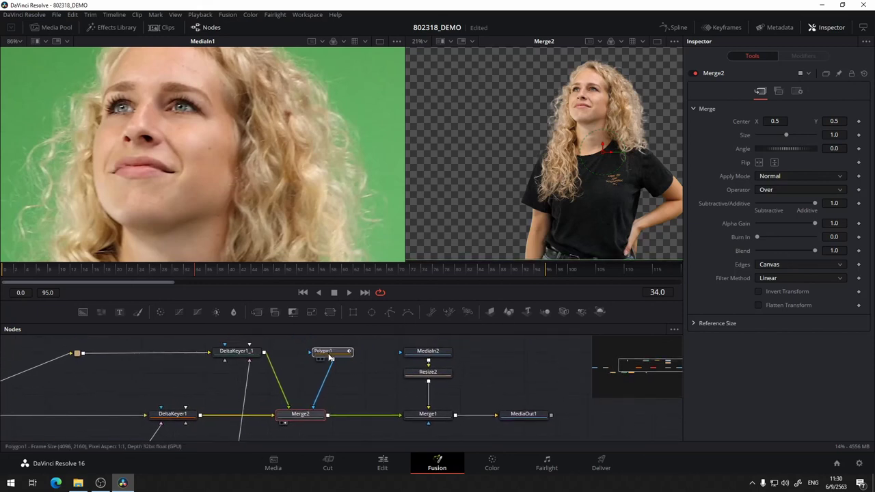
Select the Polygon1 node to show its mask outline over the keyed woman in the Merge2 view
click(327, 354)
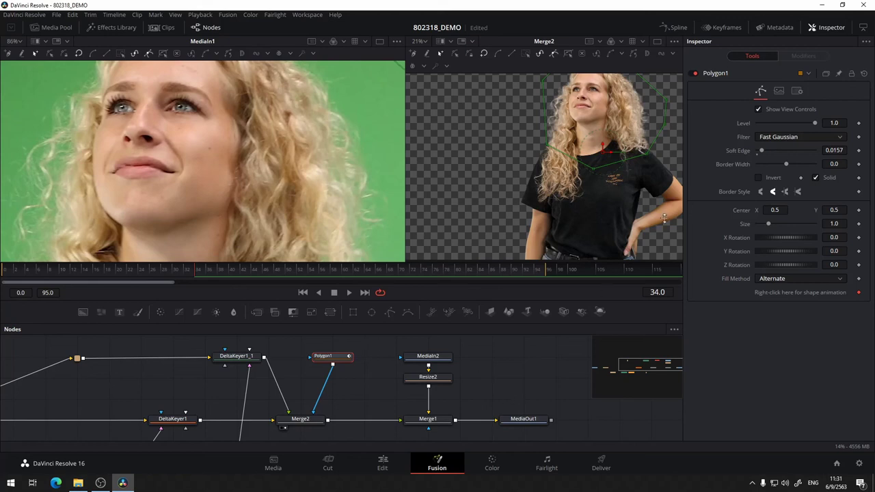
scroll(392, 390, left, 3)
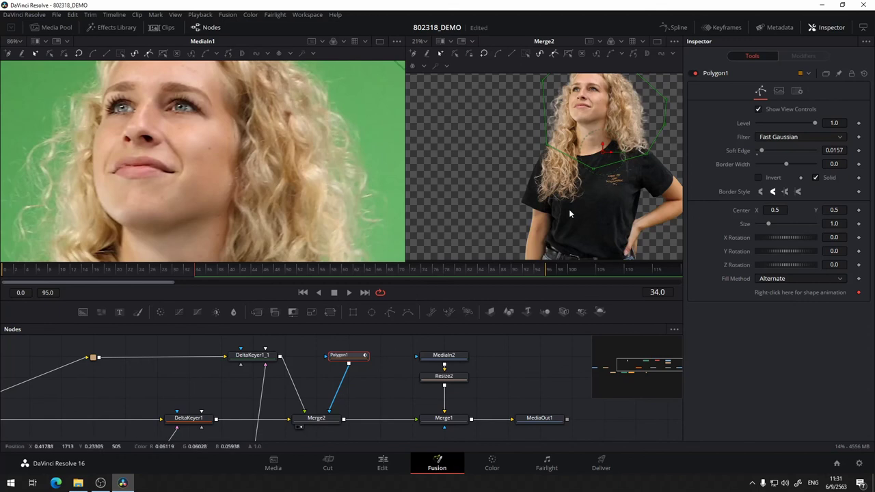
scroll(385, 389, left, 1)
drag(384, 389, 409, 381)
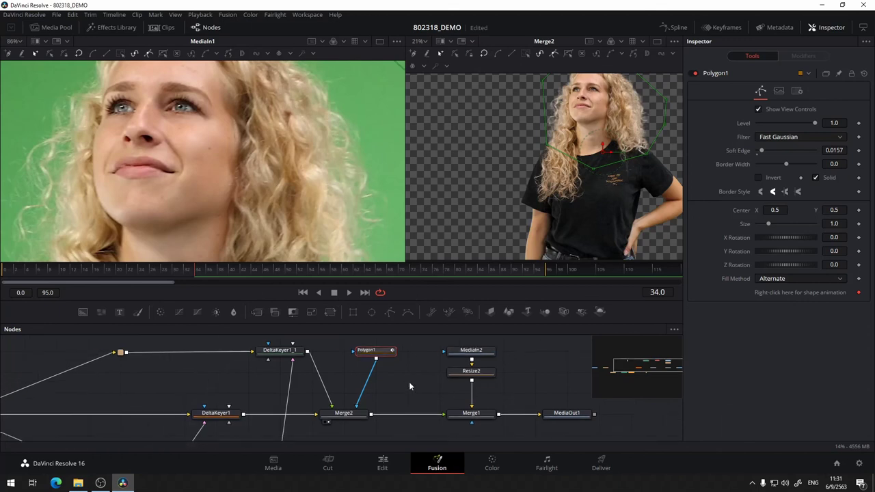